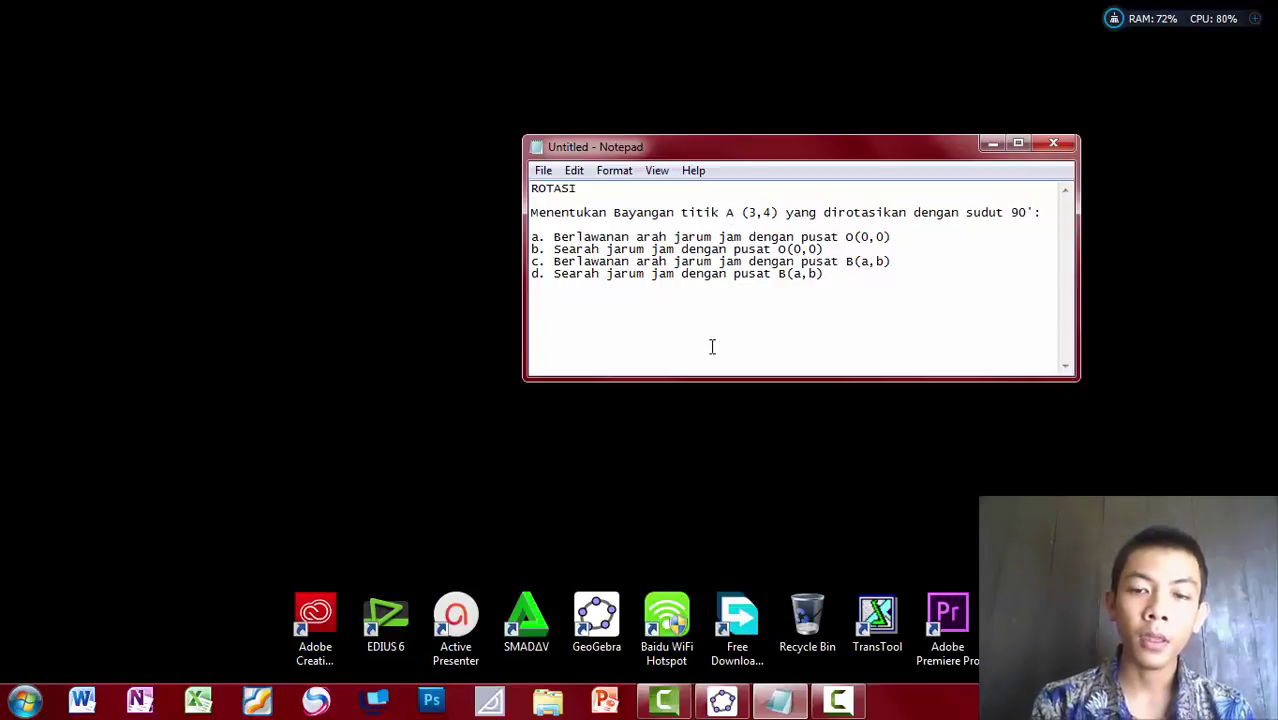
Read the rotation exercise in Notepad, and in GeoGebra plot one point at (3,4) and another at (0,0)
click(722, 700)
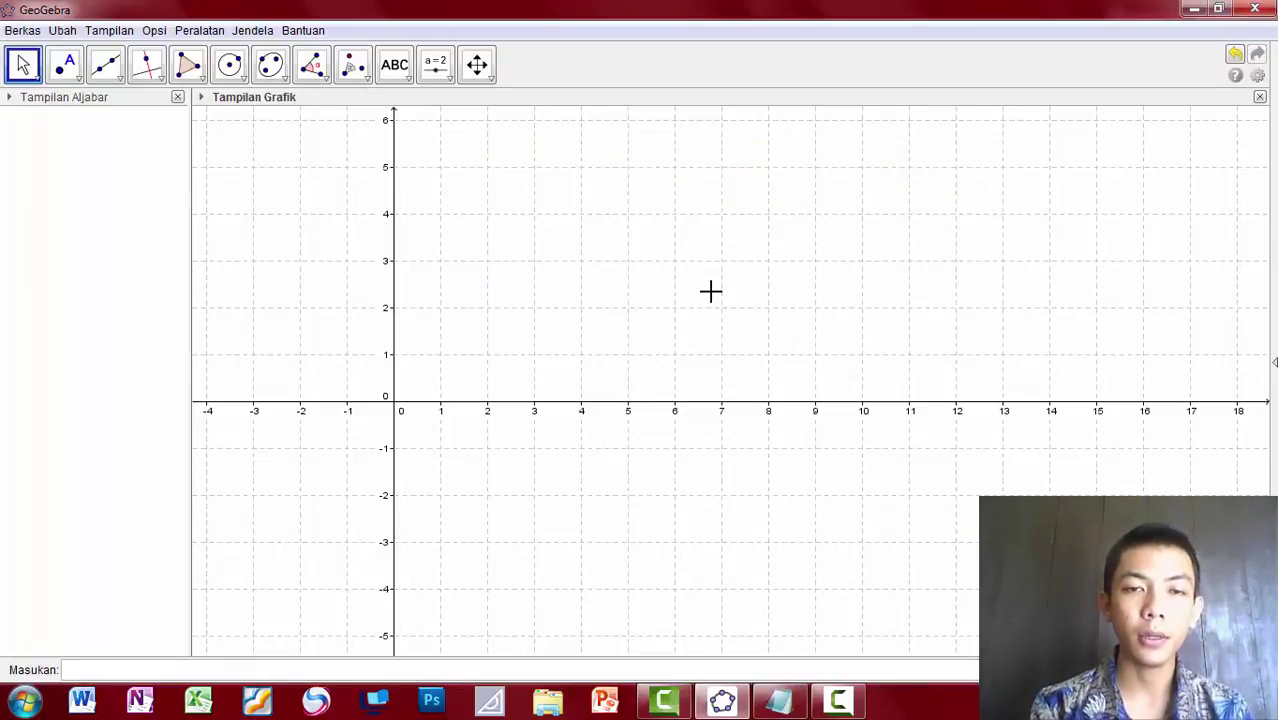
click(783, 701)
drag(601, 142, 585, 79)
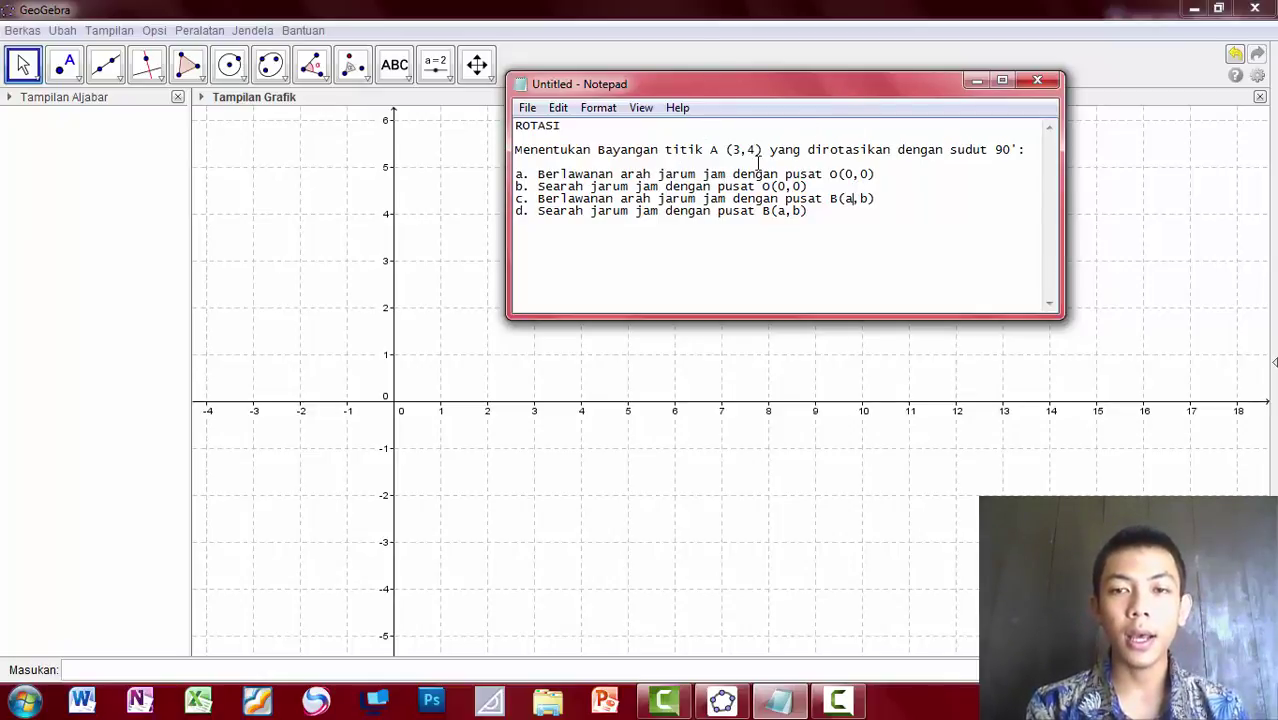
click(150, 674)
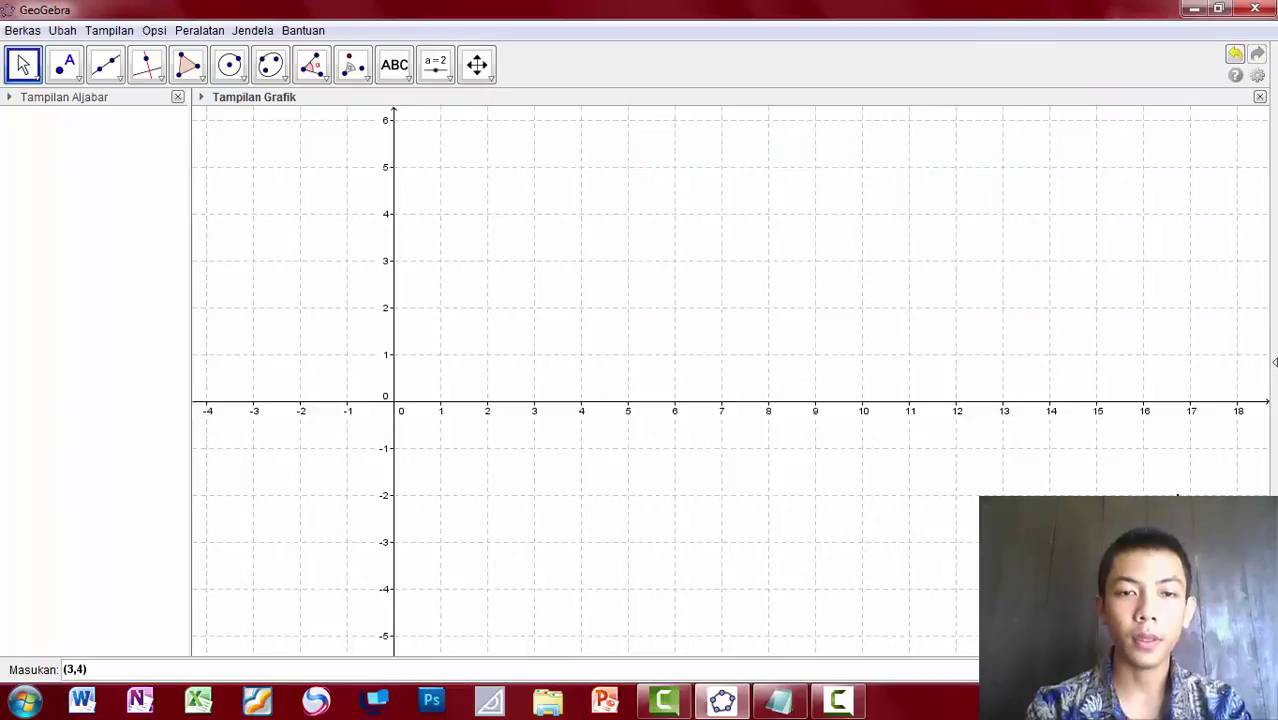
text((3,4))
key(Return)
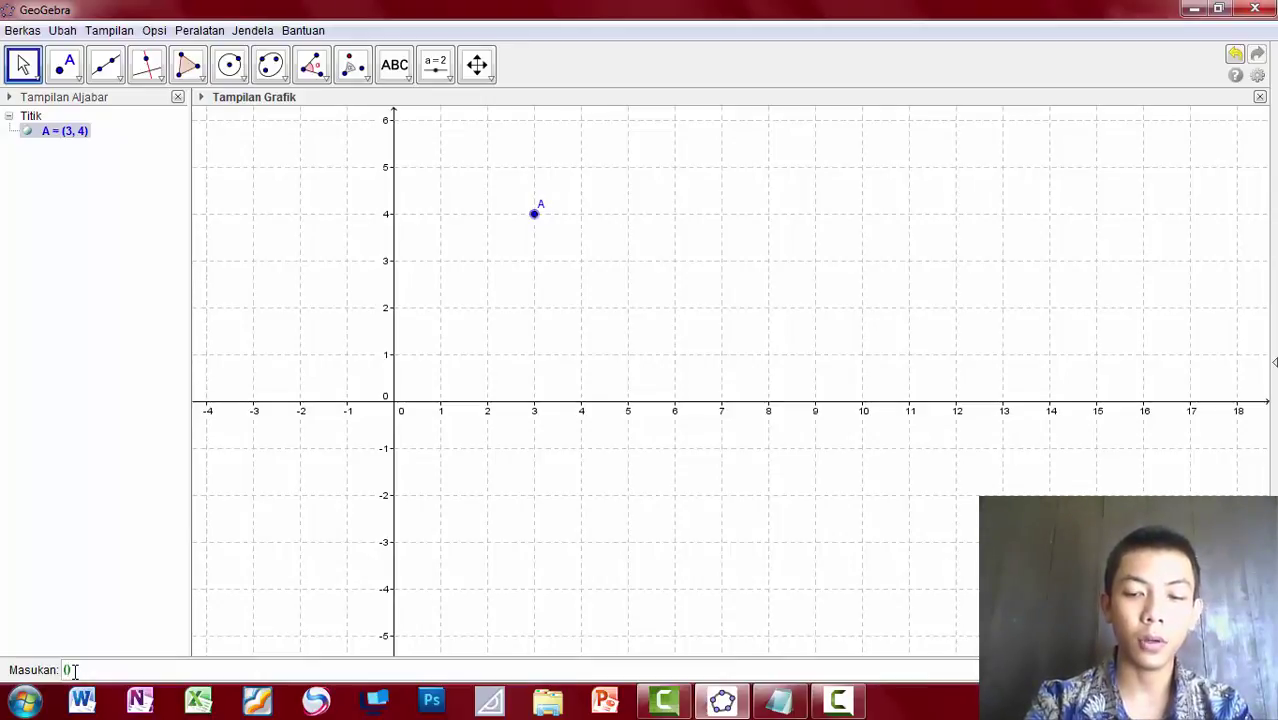
text((0,0))
key(Return)
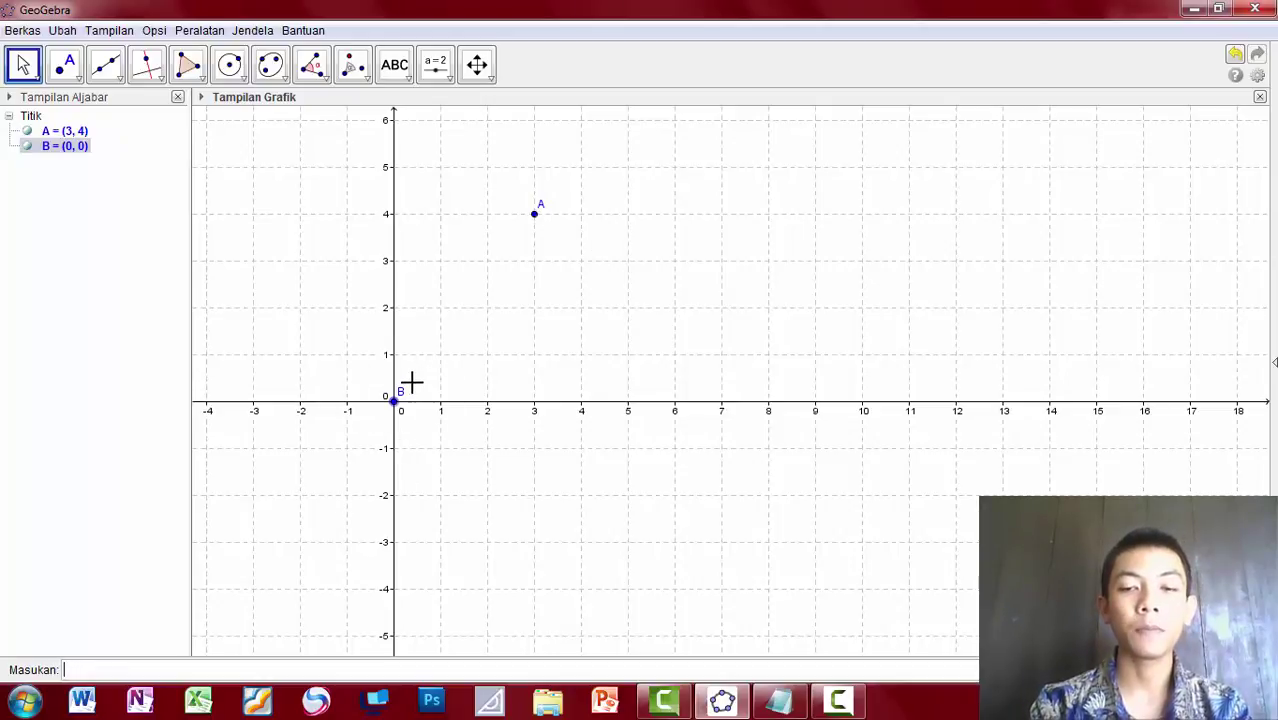
Check the exercise in Notepad, then rename the origin point to O and set its label to Nama & Nilai
click(778, 700)
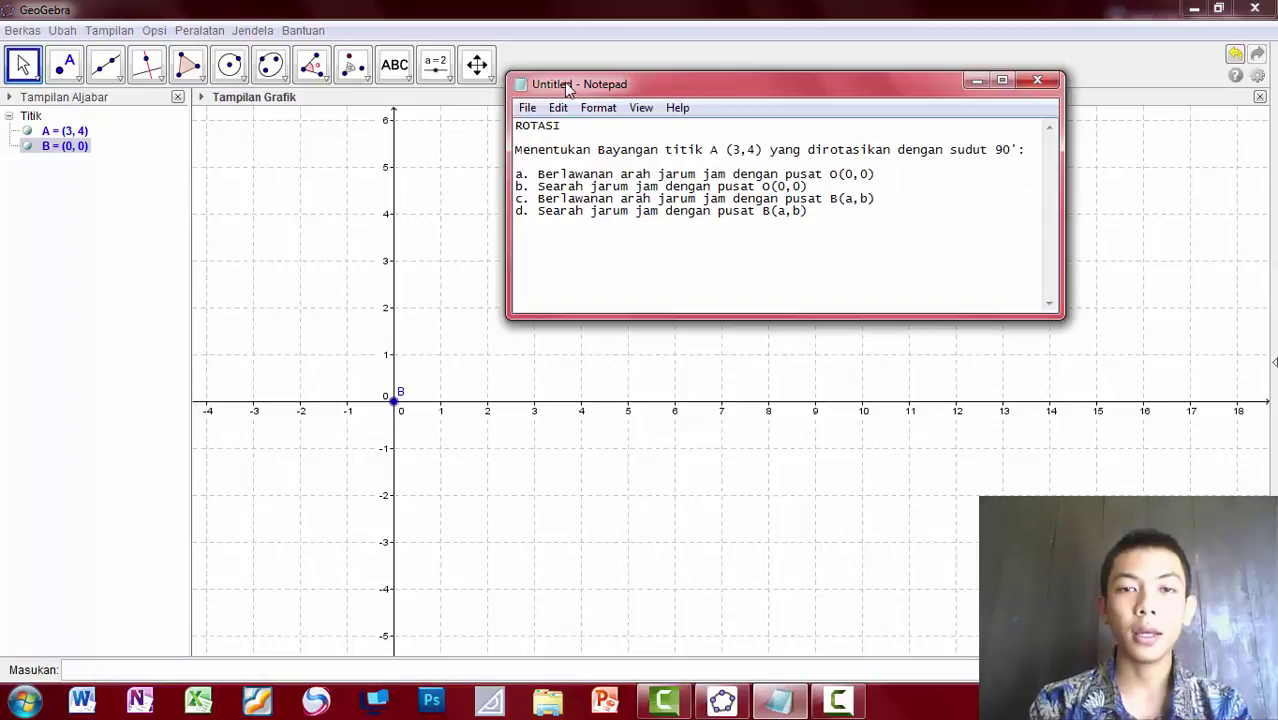
drag(567, 88, 662, 95)
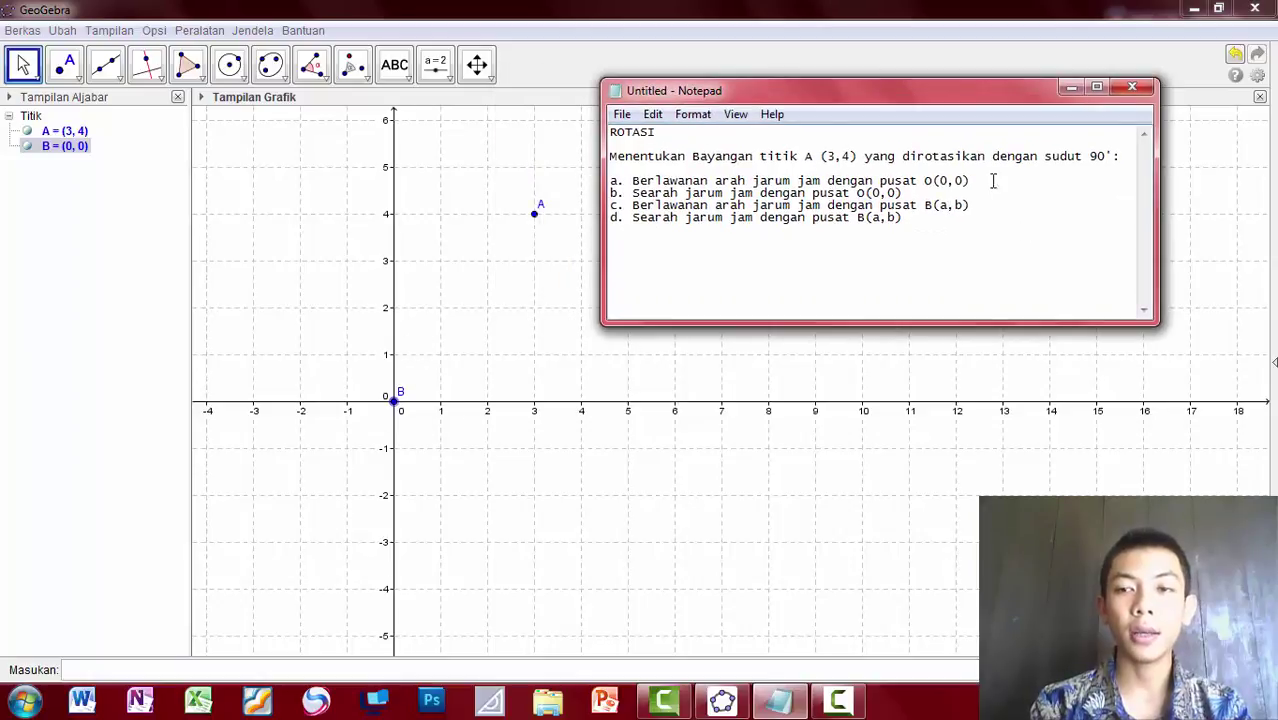
click(1071, 88)
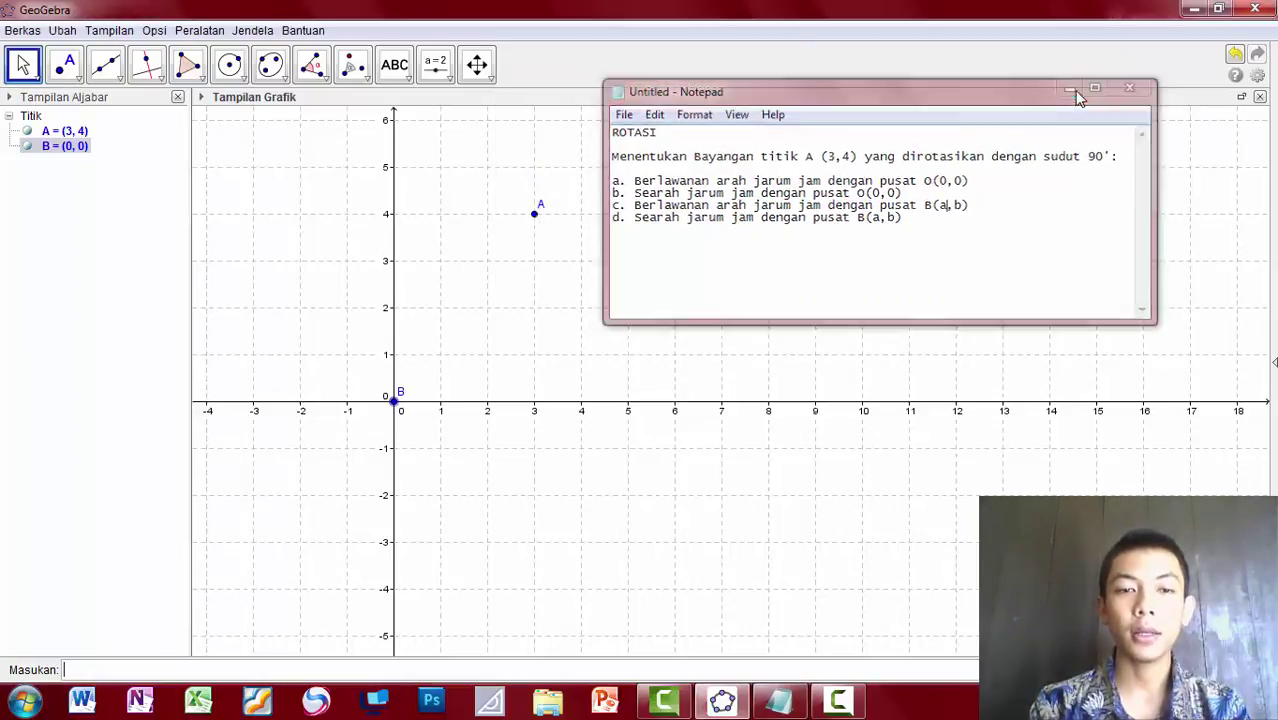
right_click(396, 404)
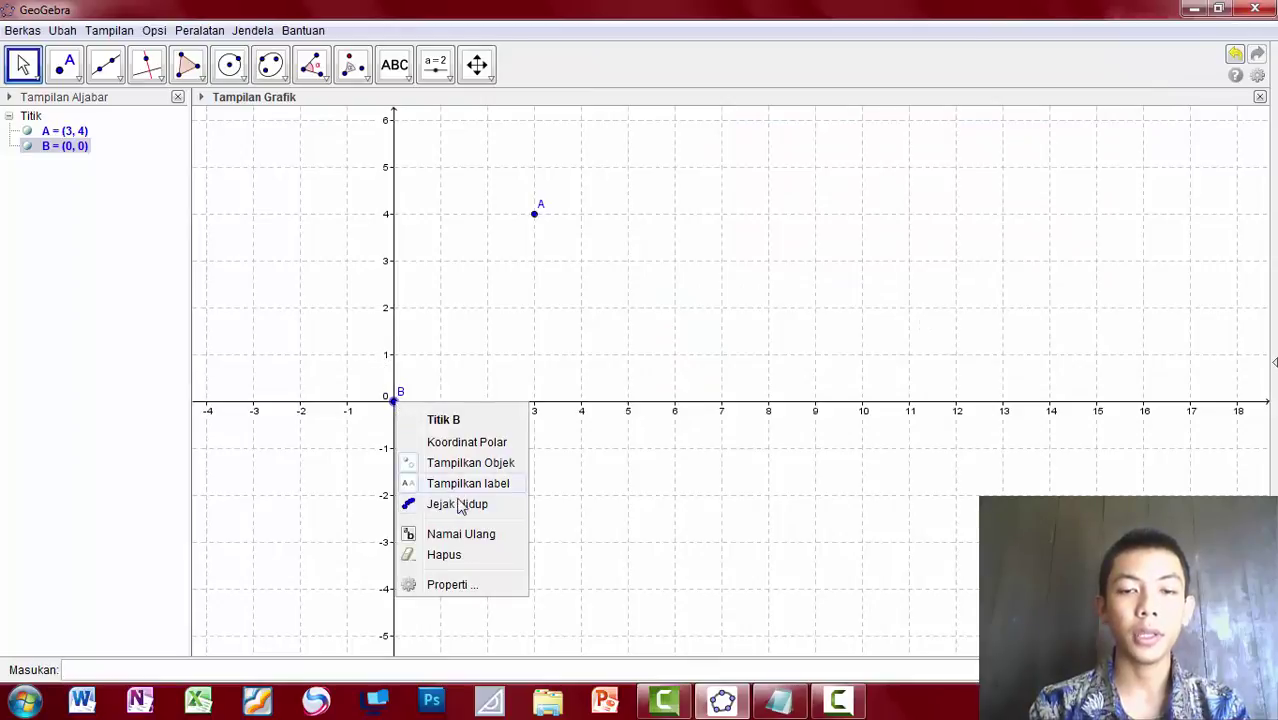
click(466, 586)
drag(872, 348, 708, 110)
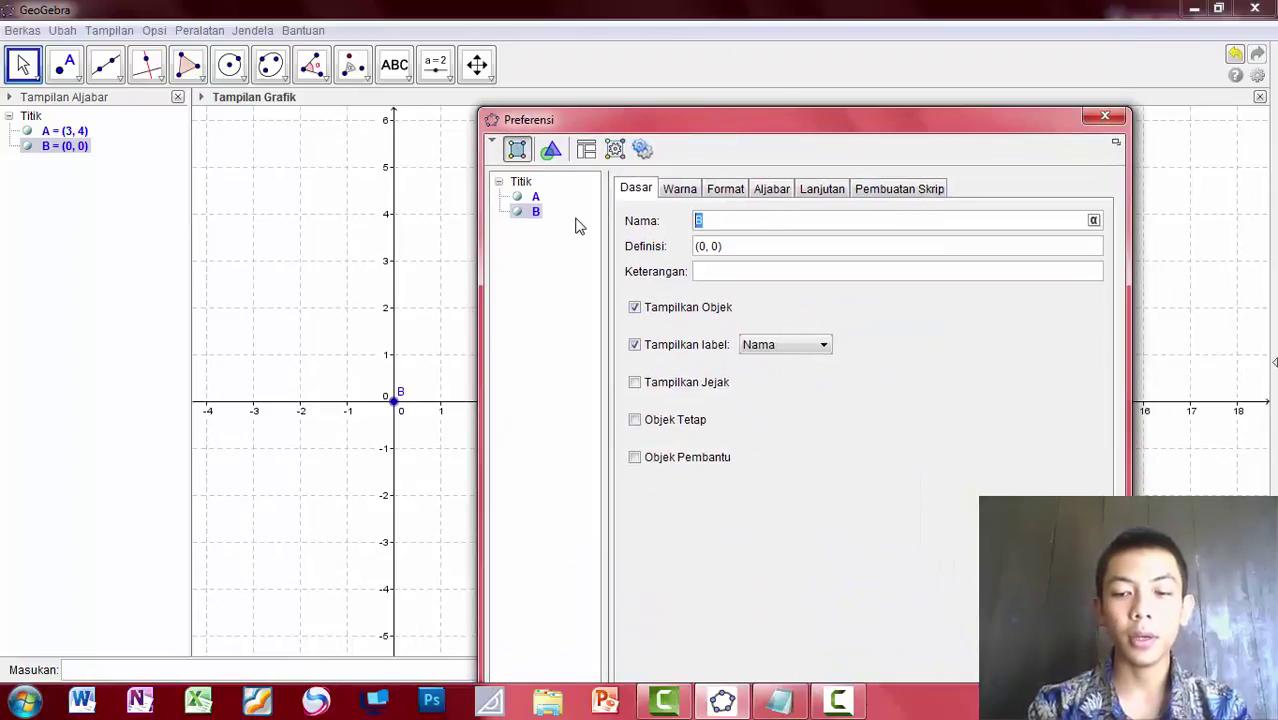
text(O)
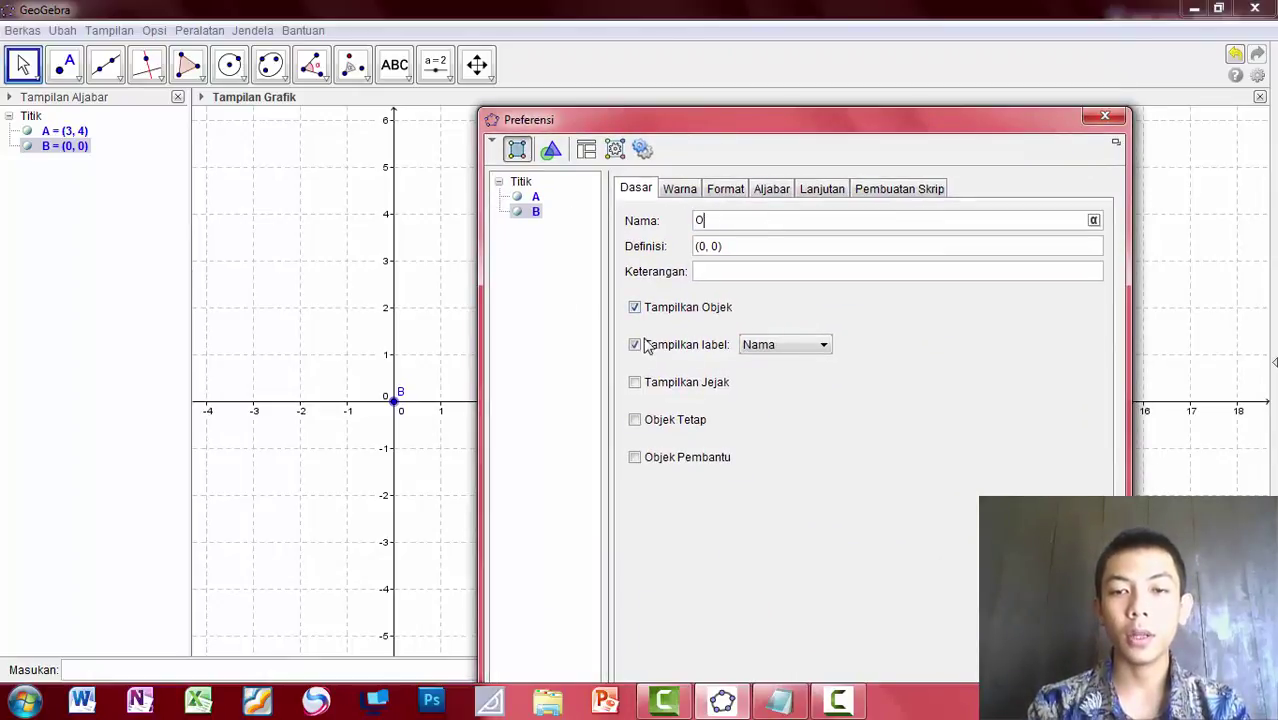
click(770, 345)
click(800, 381)
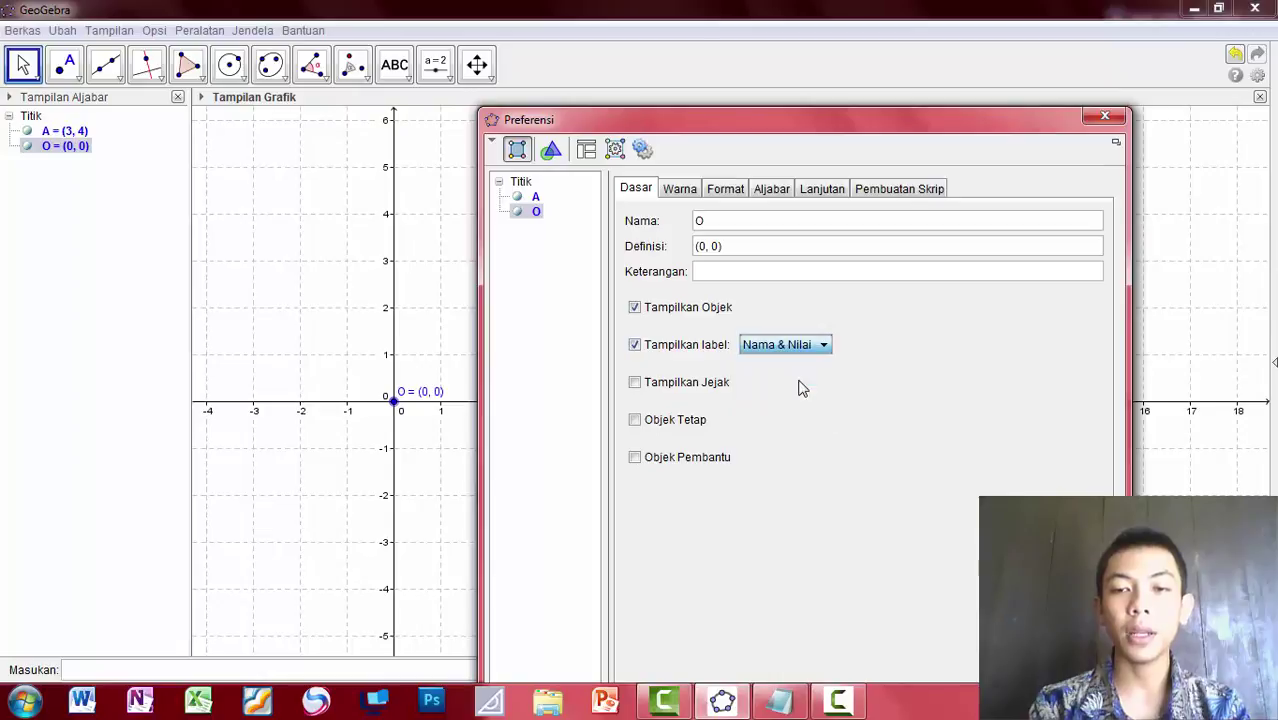
drag(630, 120, 487, 178)
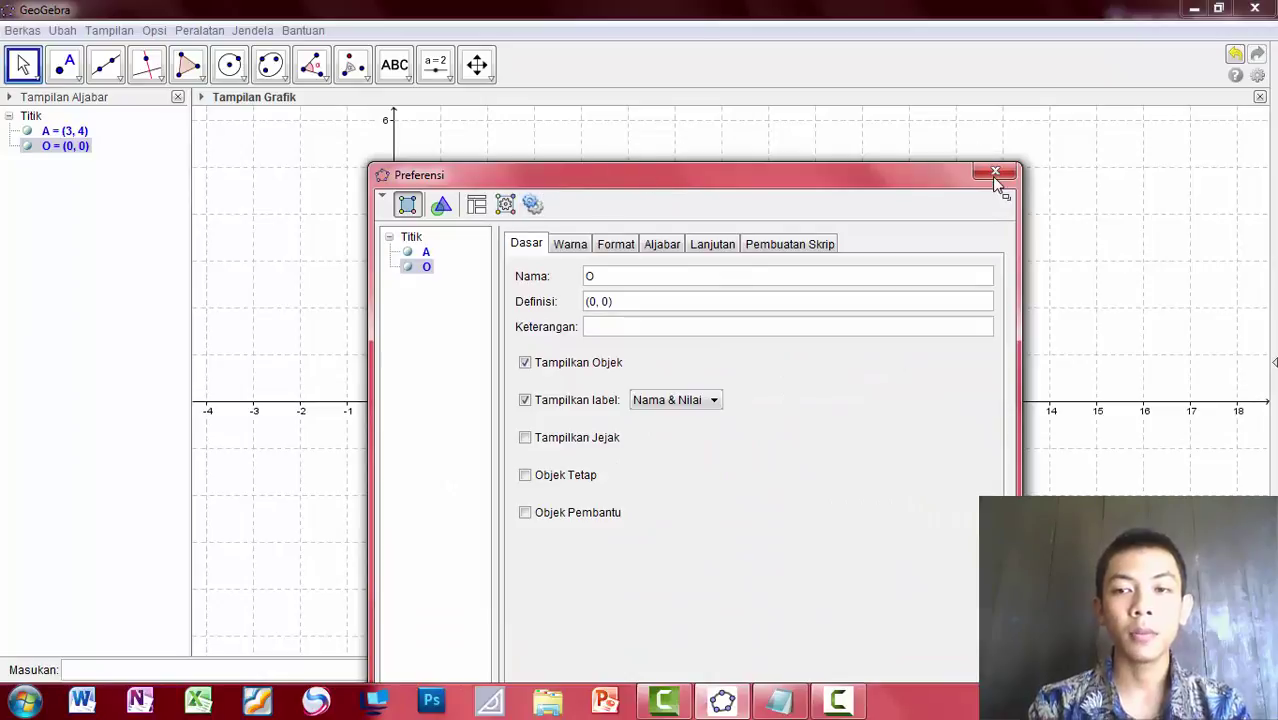
click(995, 172)
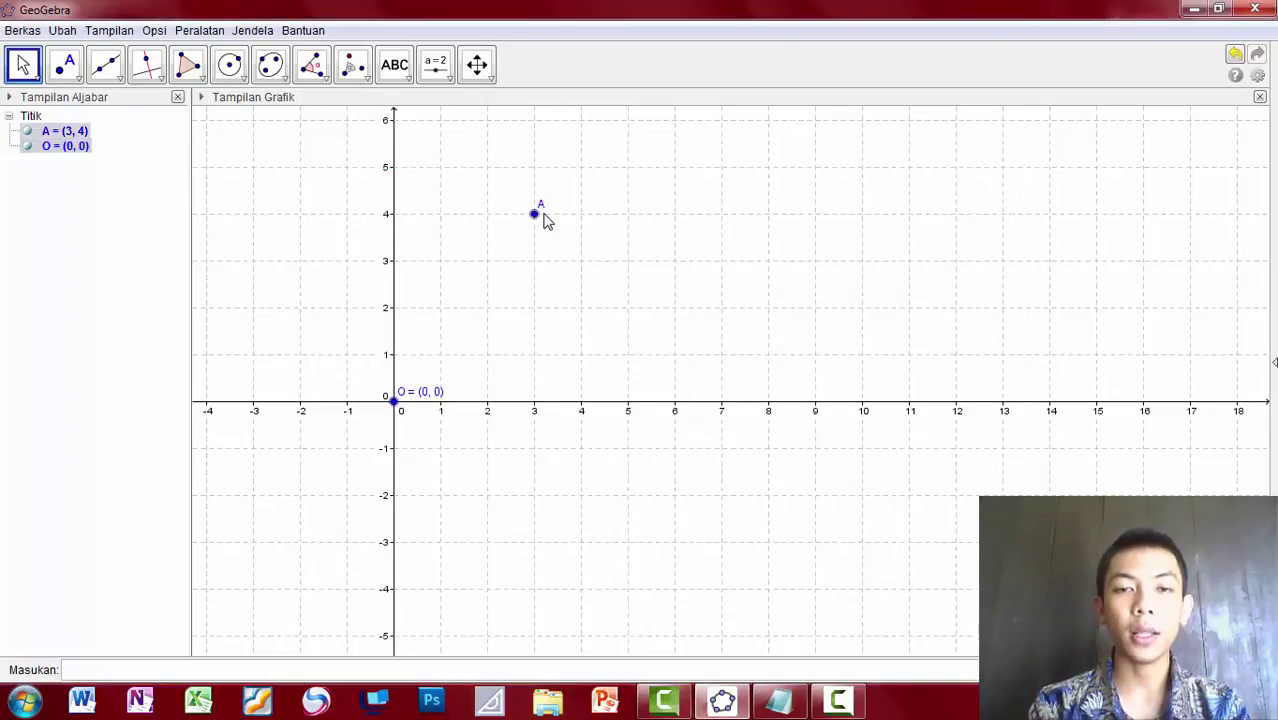
right_click(536, 214)
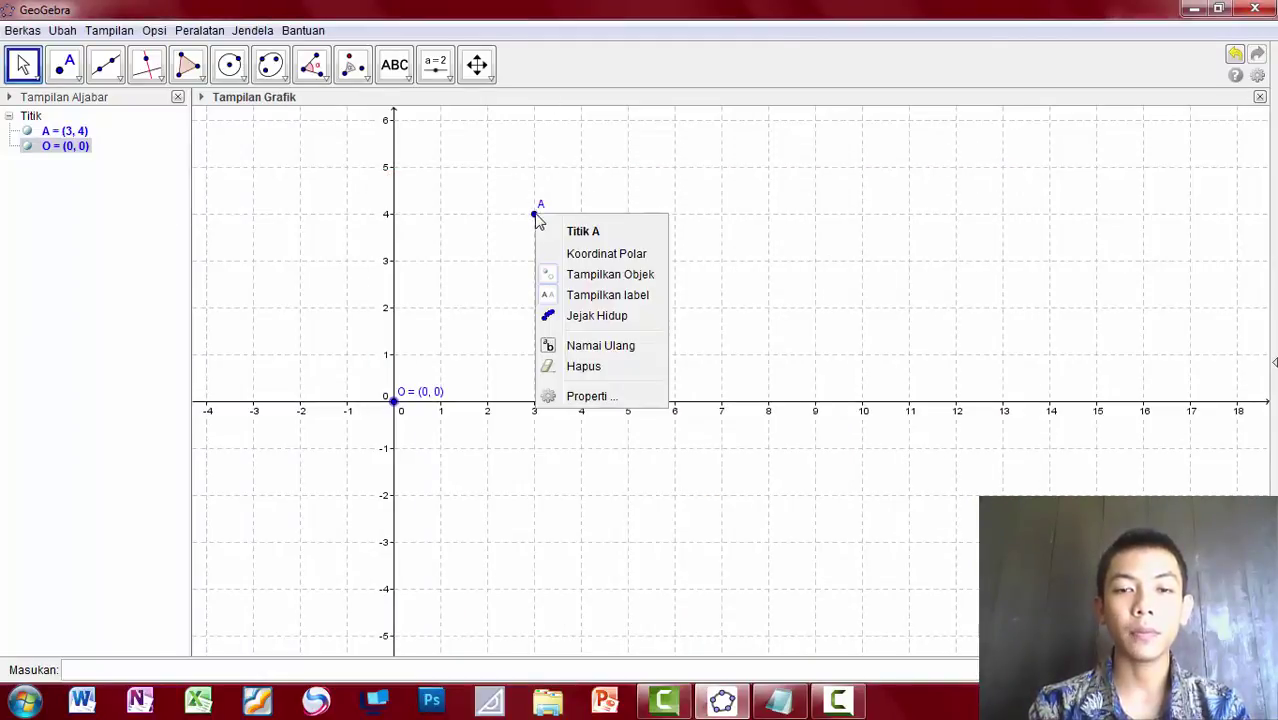
click(587, 396)
drag(817, 364, 606, 115)
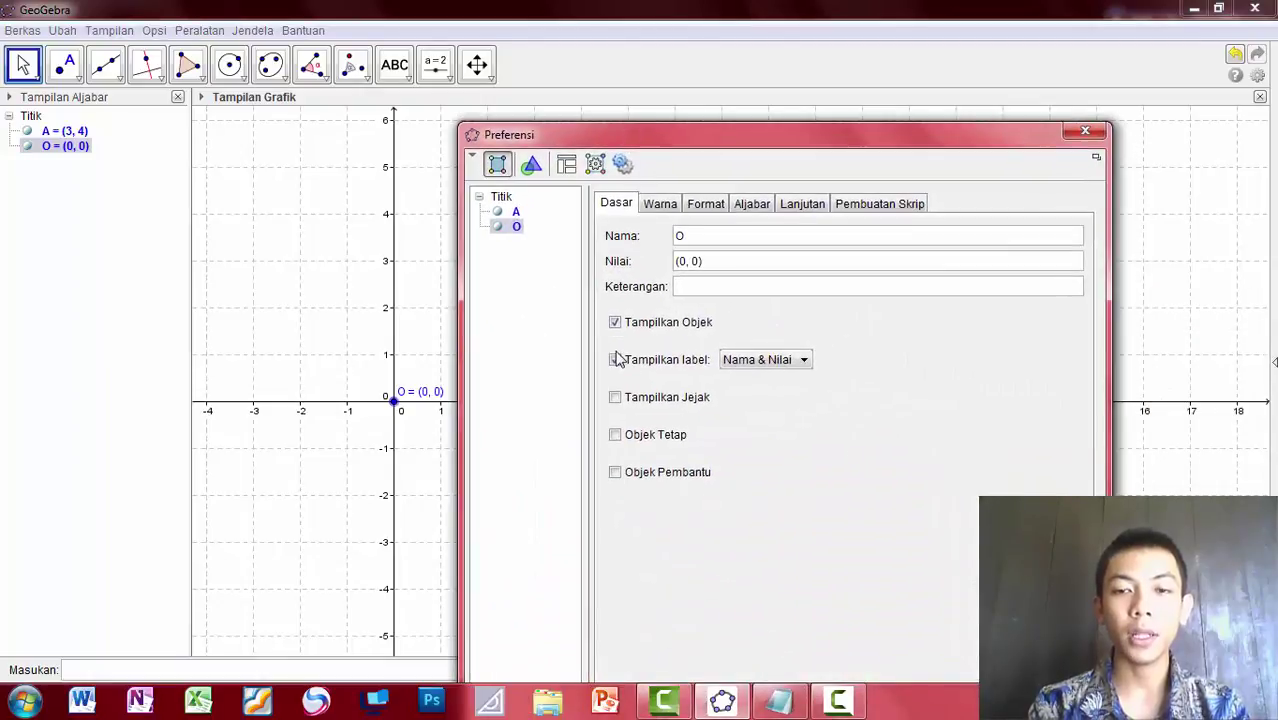
click(1085, 131)
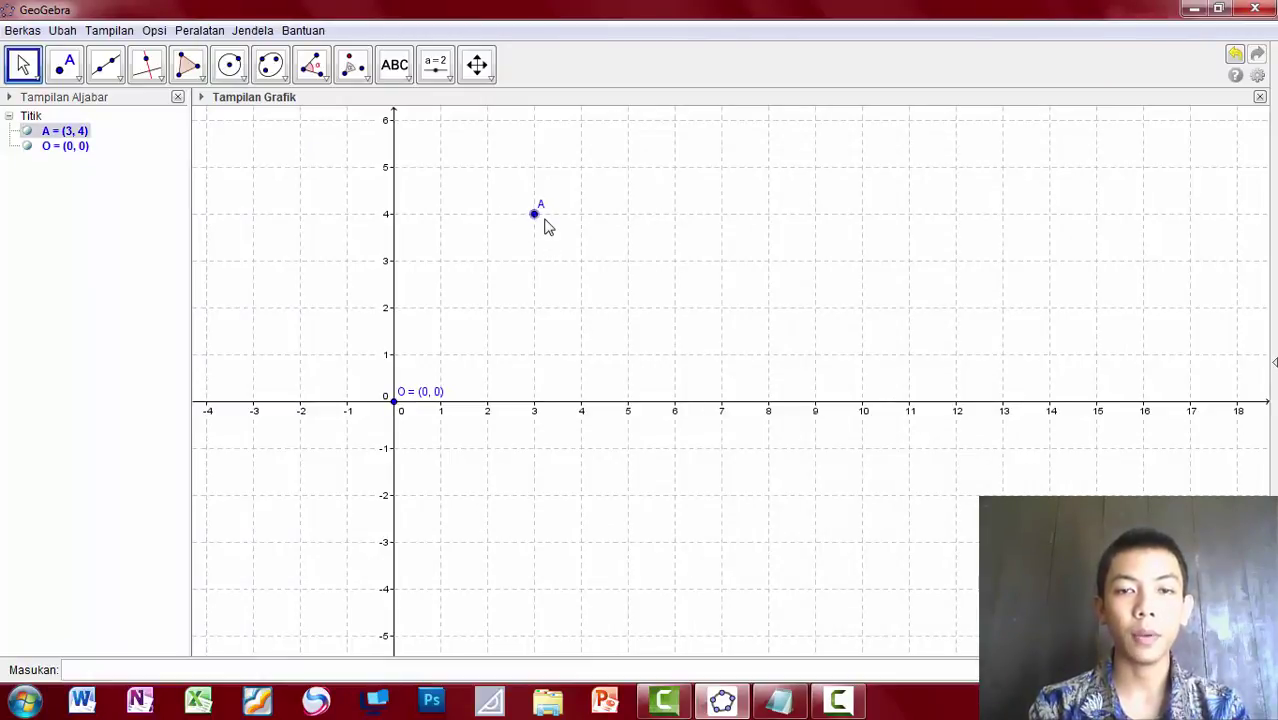
Set the label of point A to show Nama & Nilai
right_click(534, 214)
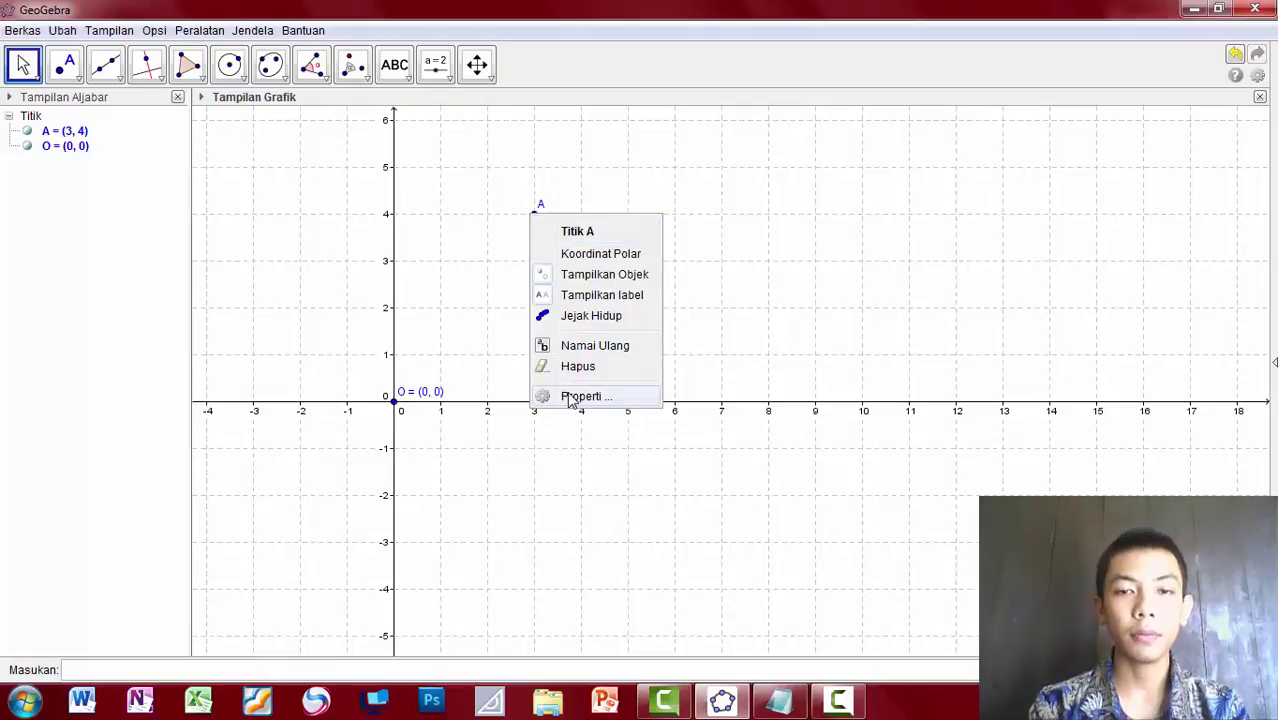
click(580, 396)
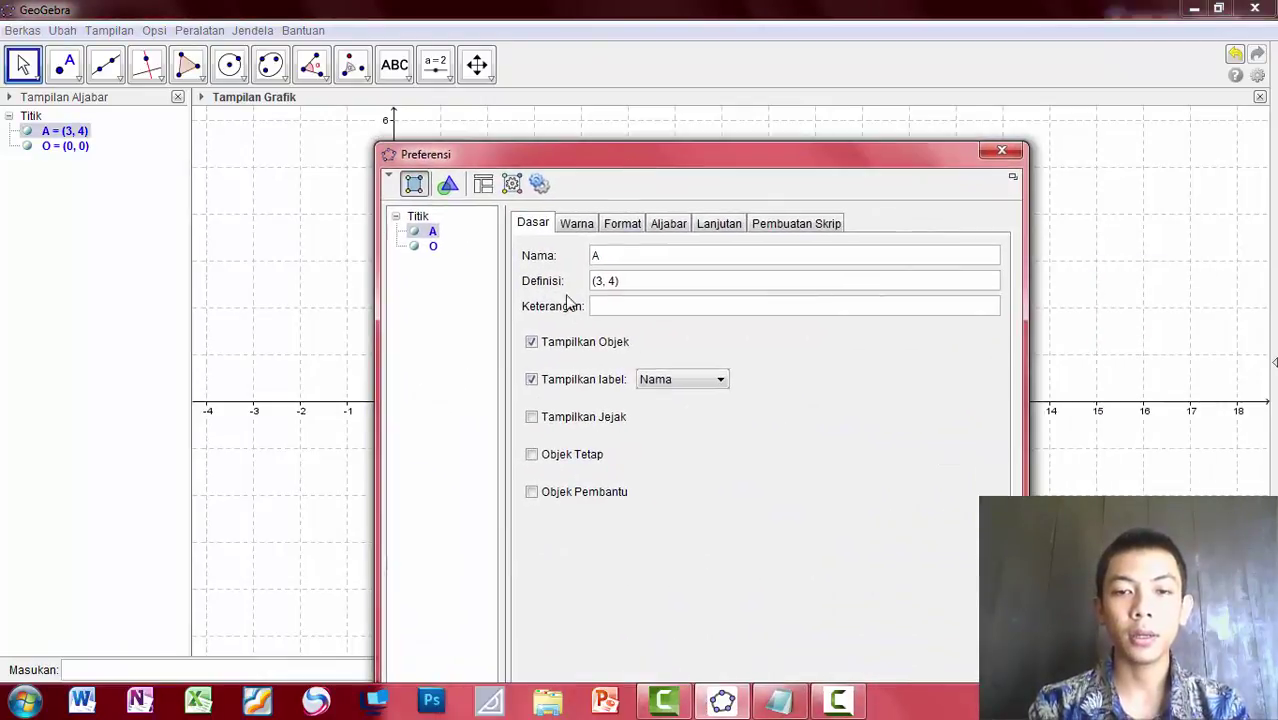
click(680, 381)
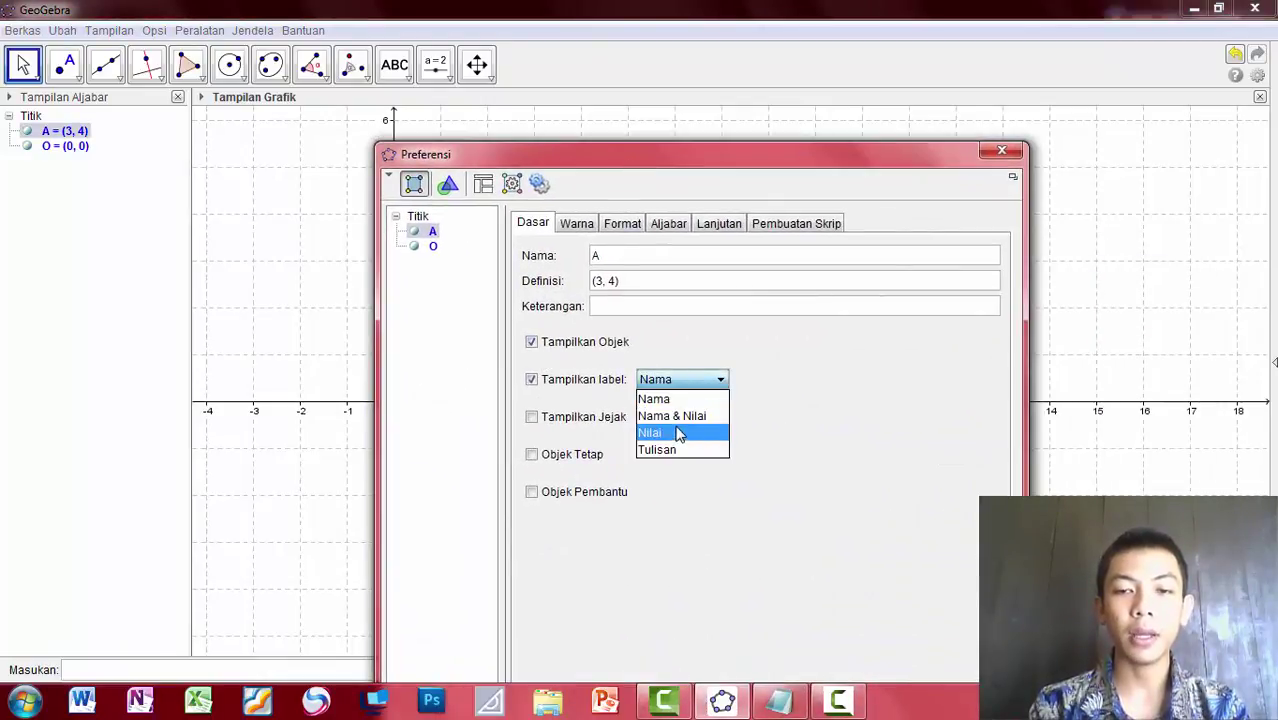
click(671, 416)
click(1002, 151)
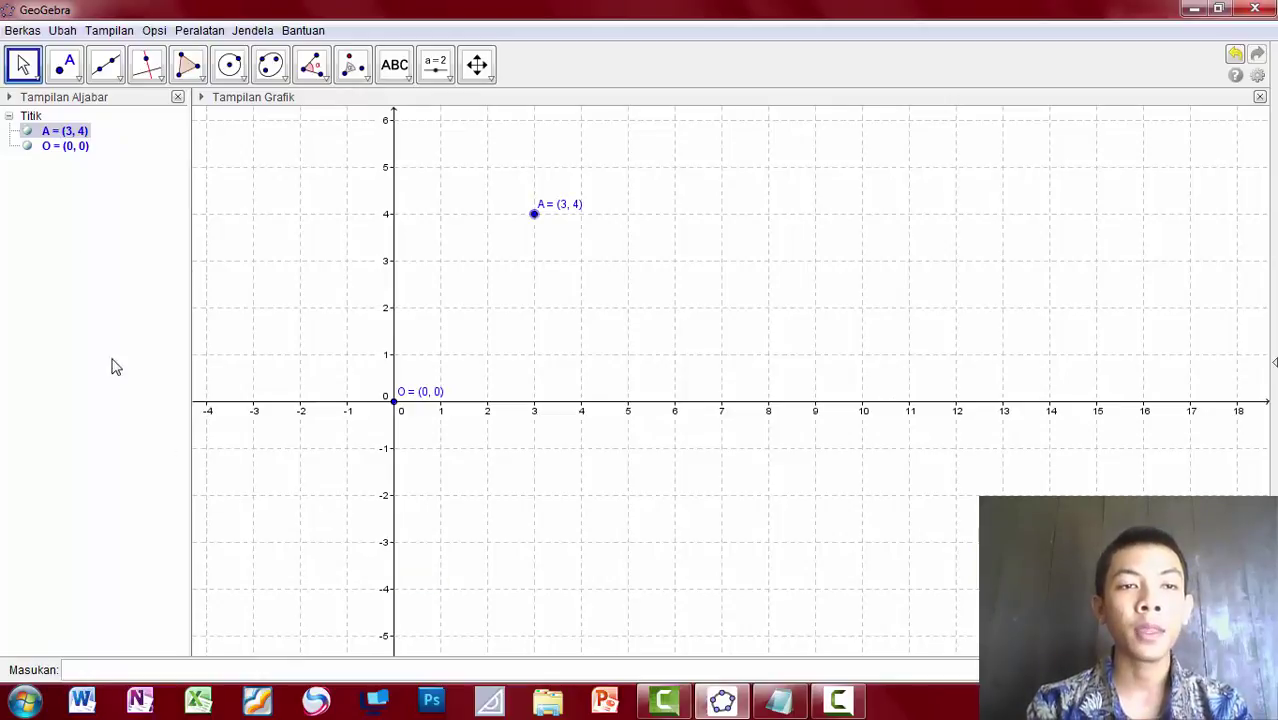
Rotate point A about point O by 90° counterclockwise (berlawanan arah jarum jam)
click(368, 79)
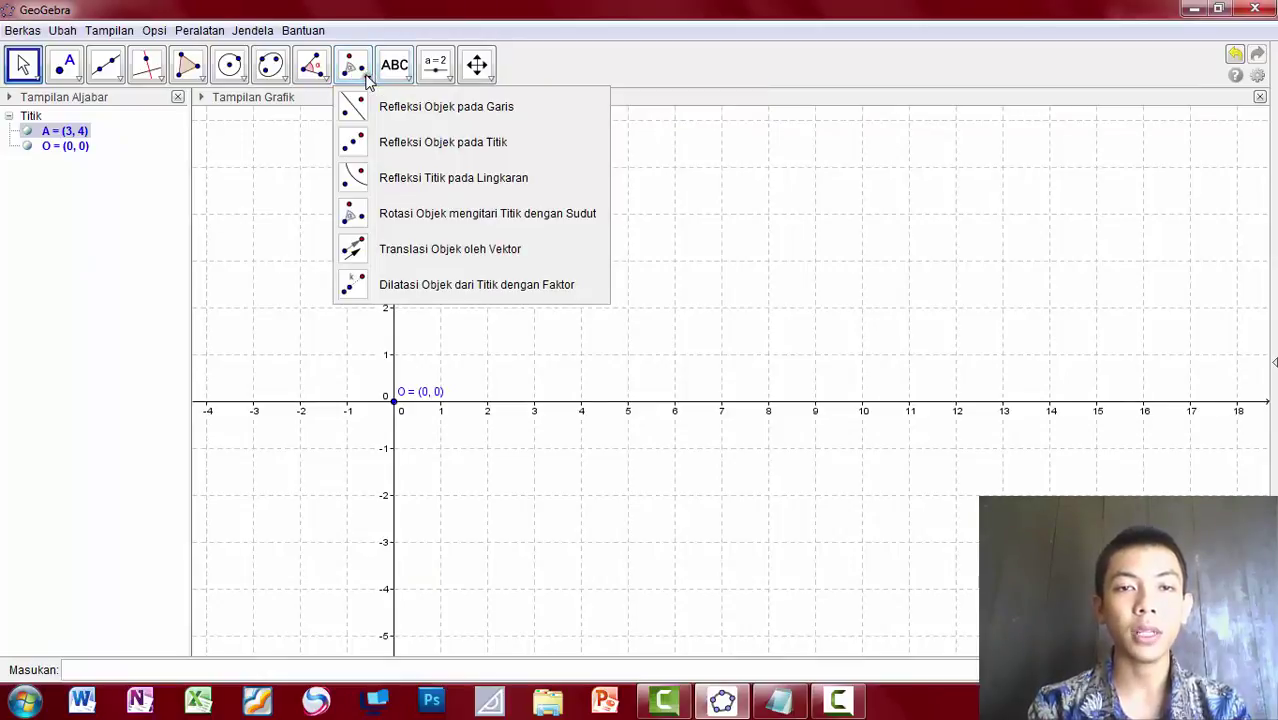
click(363, 68)
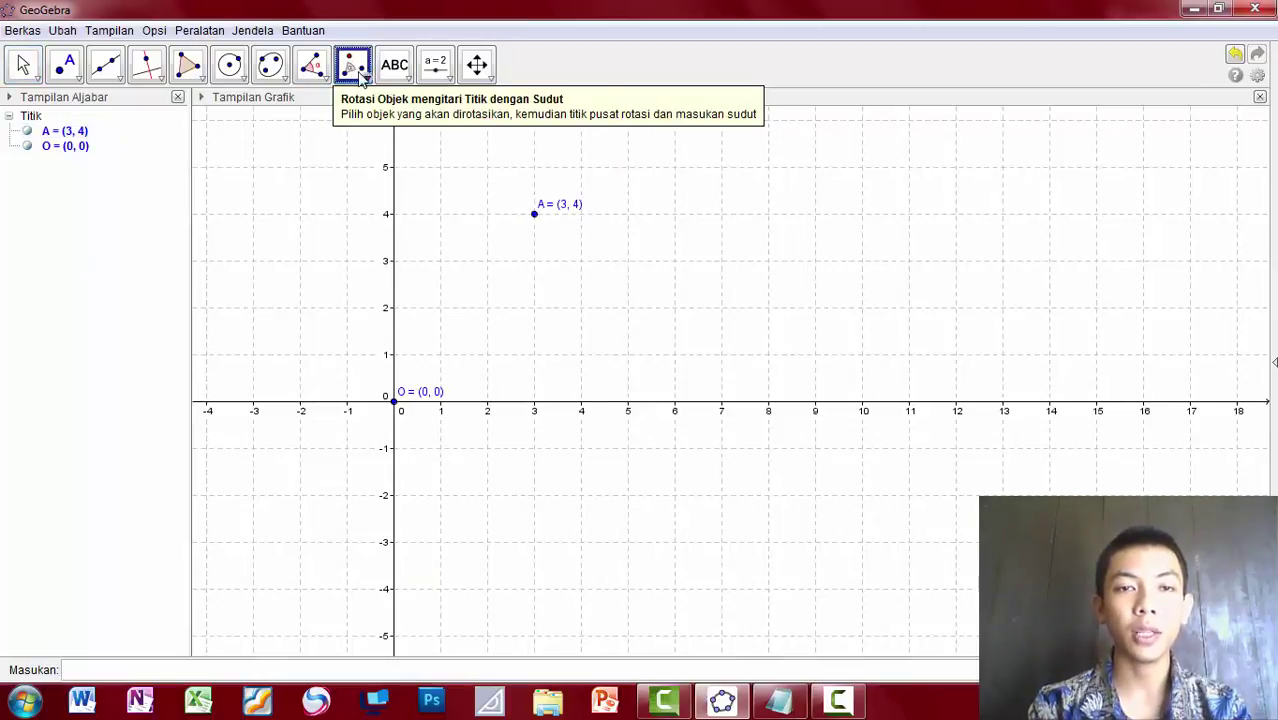
click(364, 80)
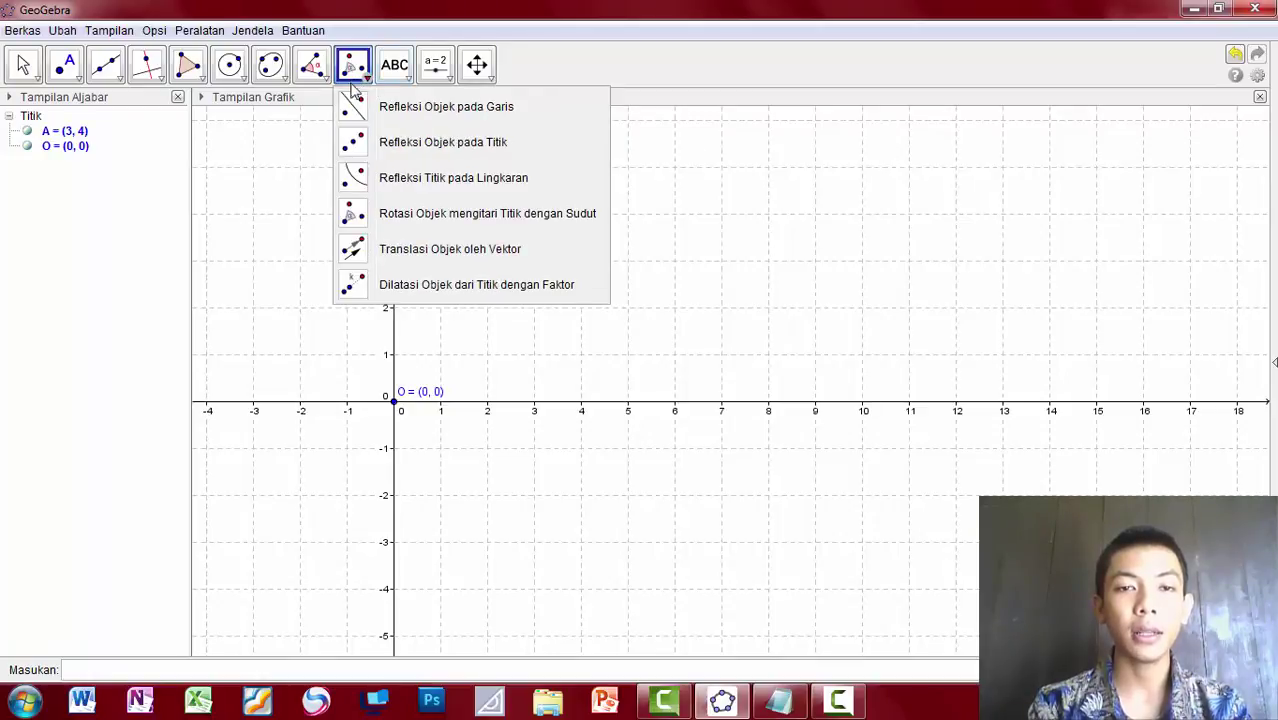
click(405, 222)
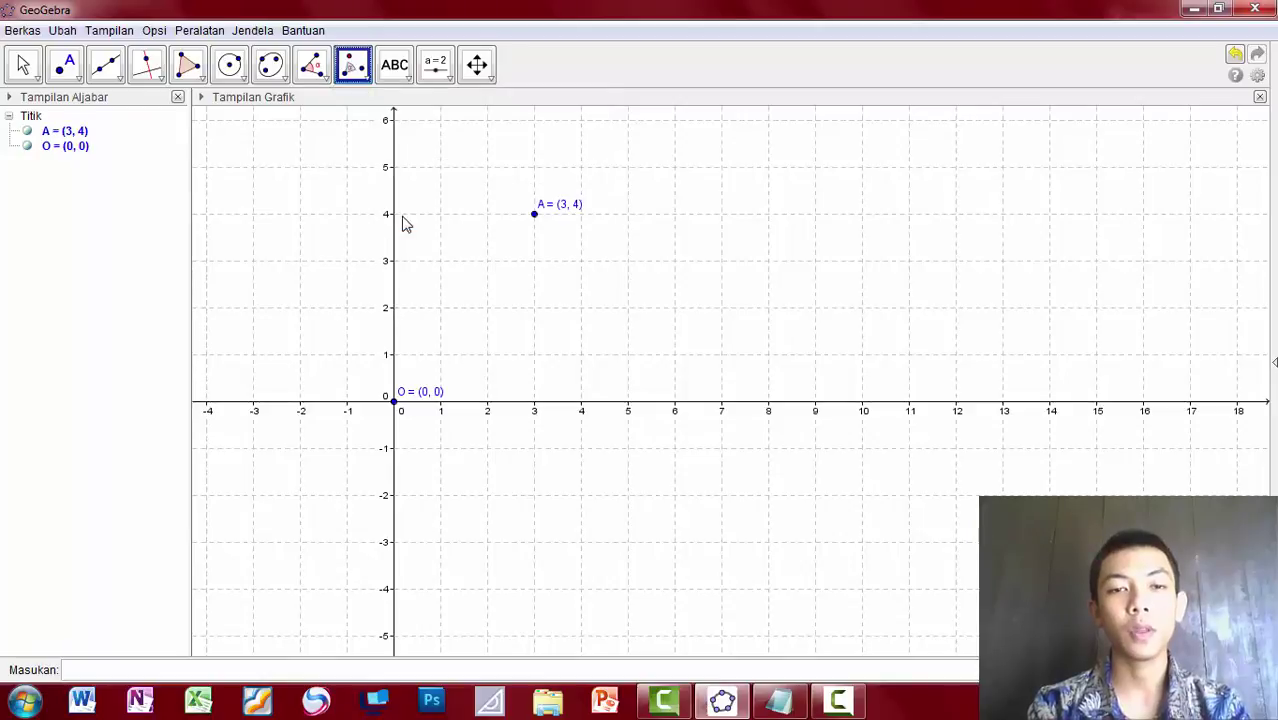
click(536, 213)
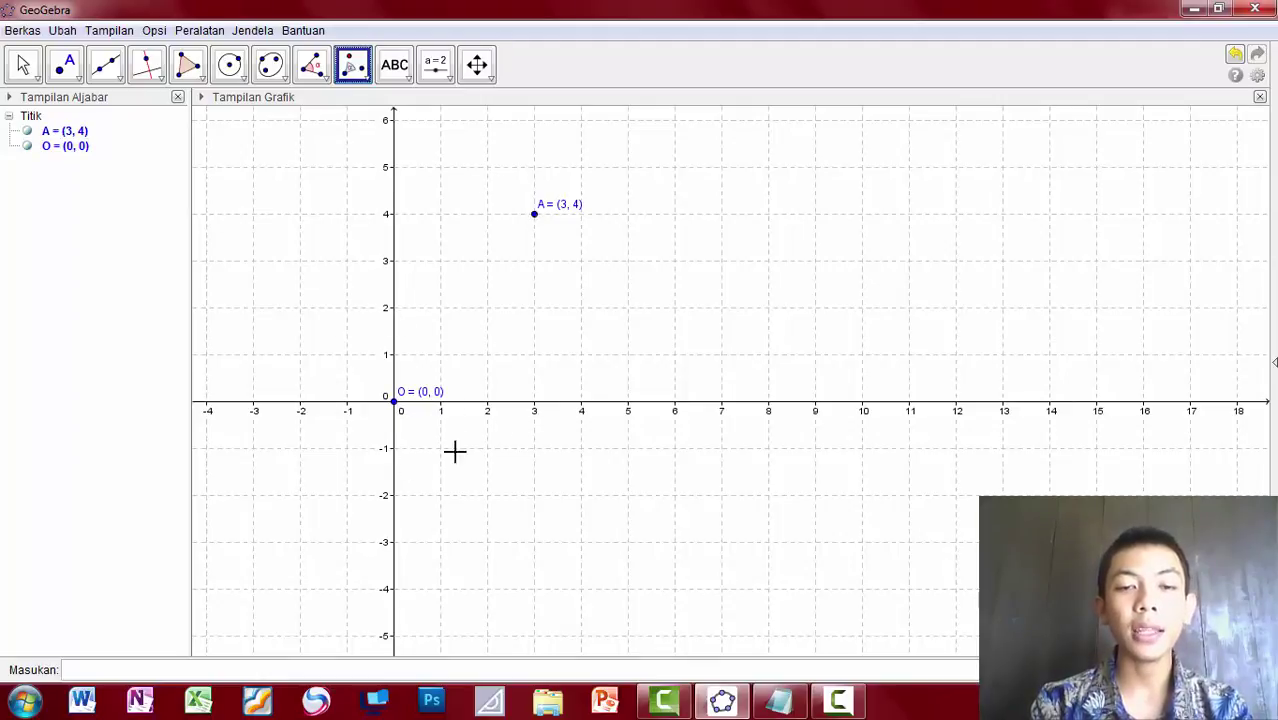
click(532, 215)
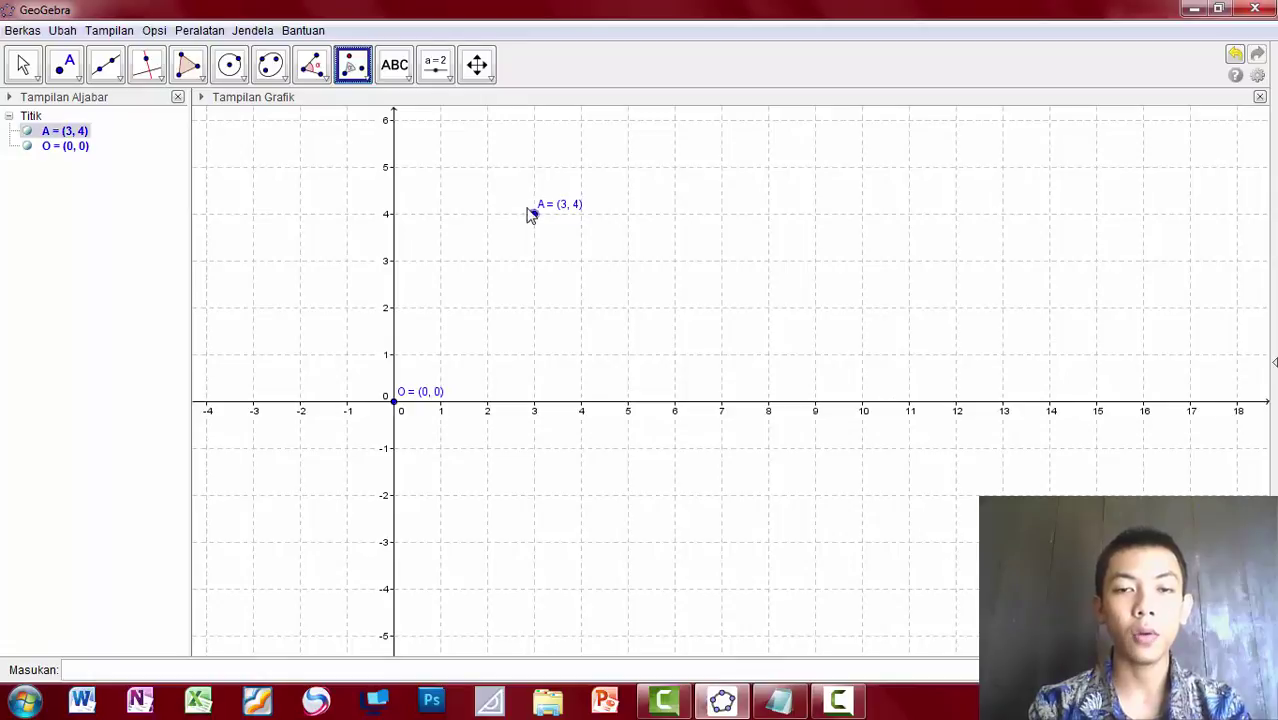
click(395, 404)
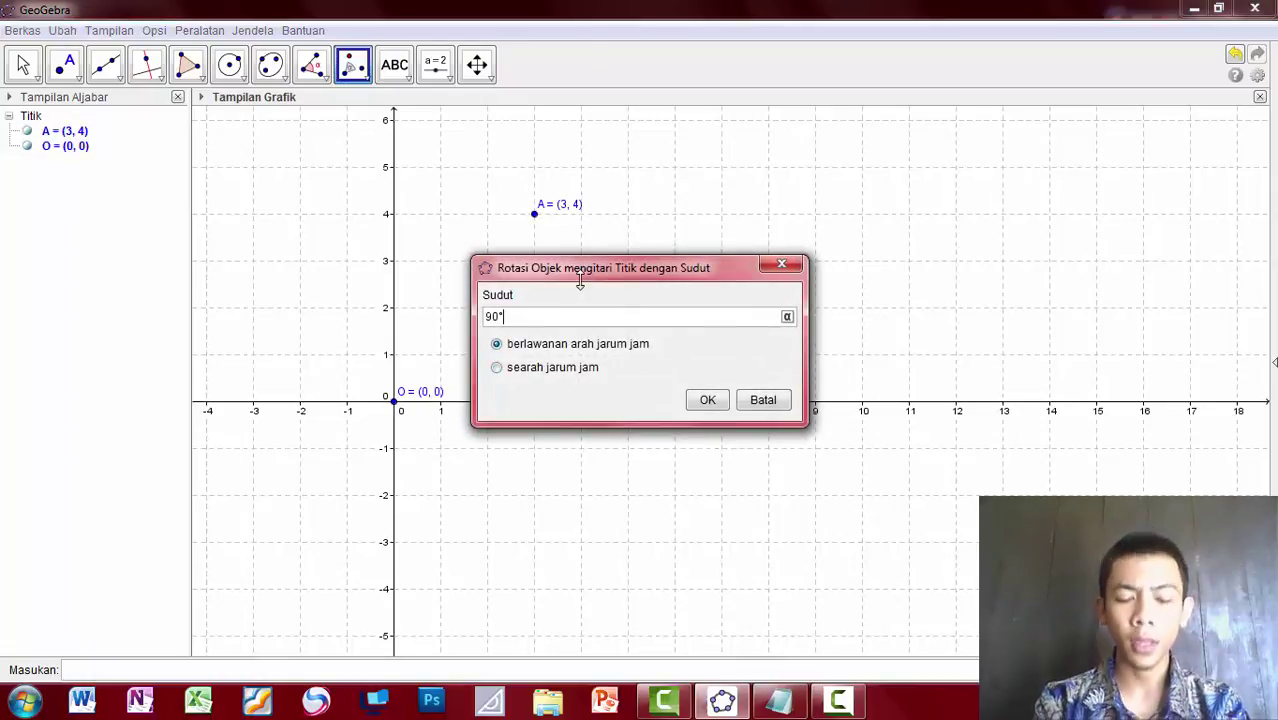
drag(584, 274, 586, 184)
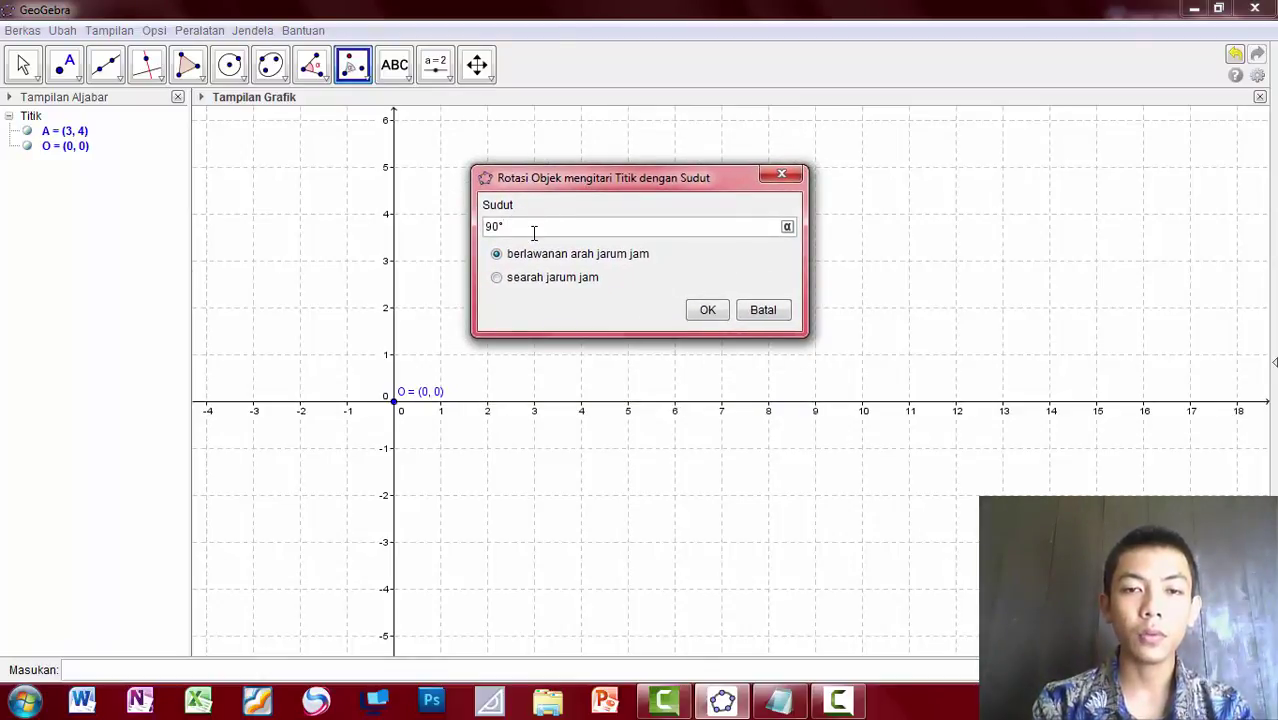
drag(526, 230, 481, 228)
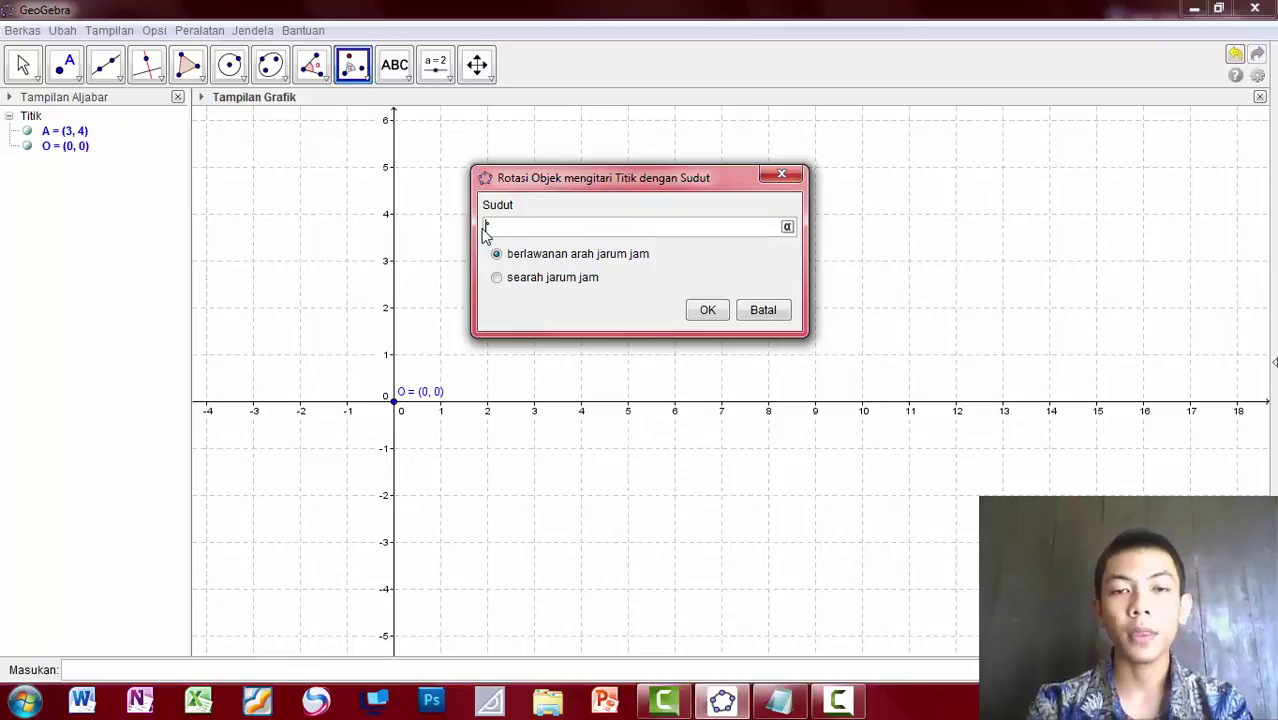
click(779, 700)
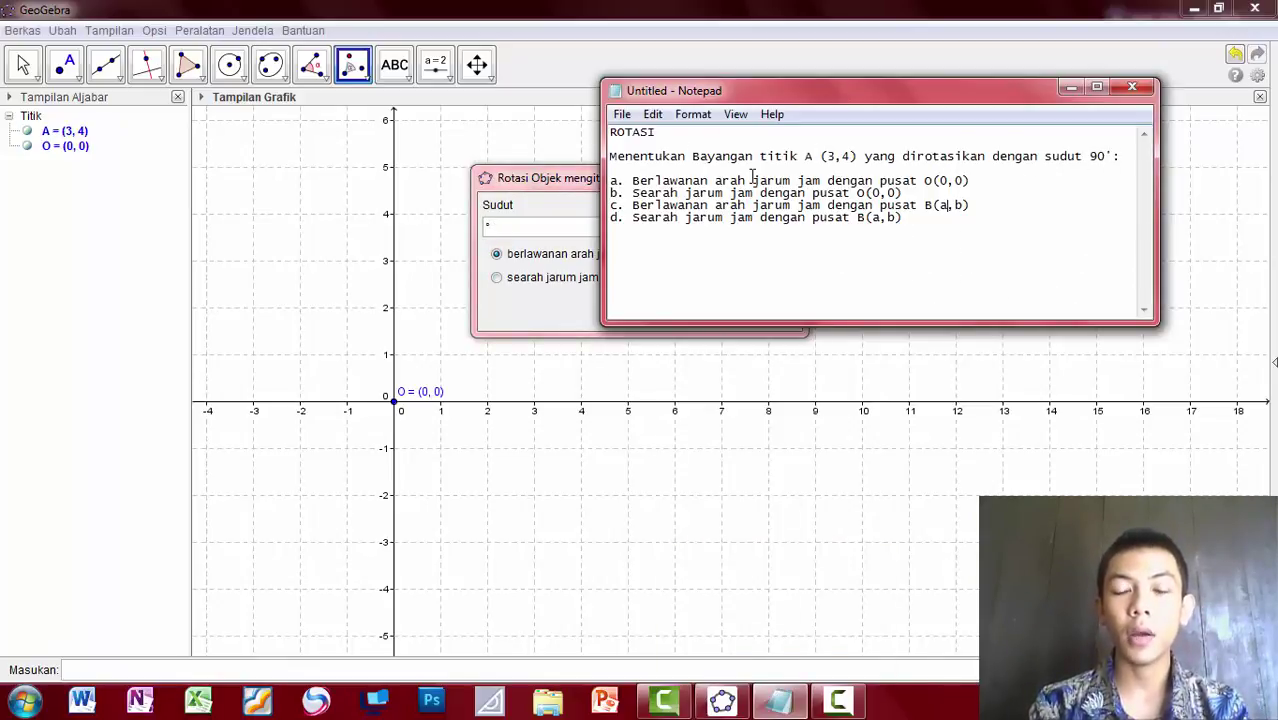
click(1068, 88)
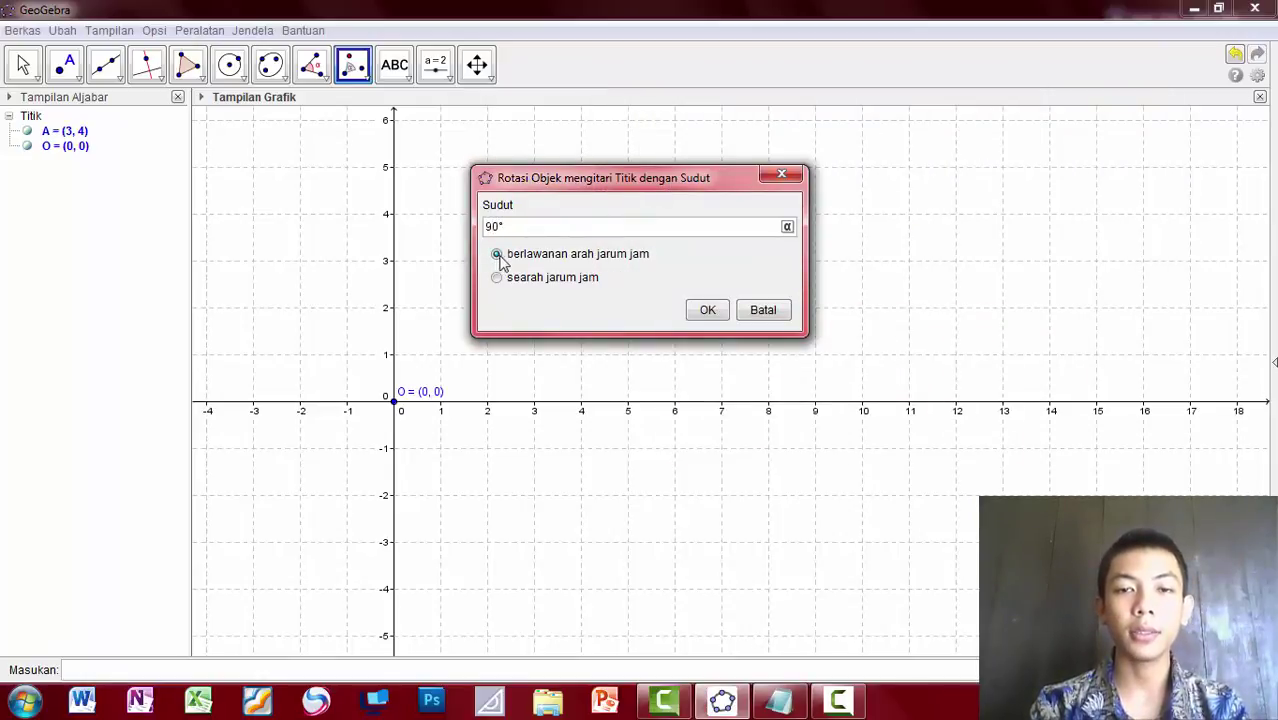
click(708, 312)
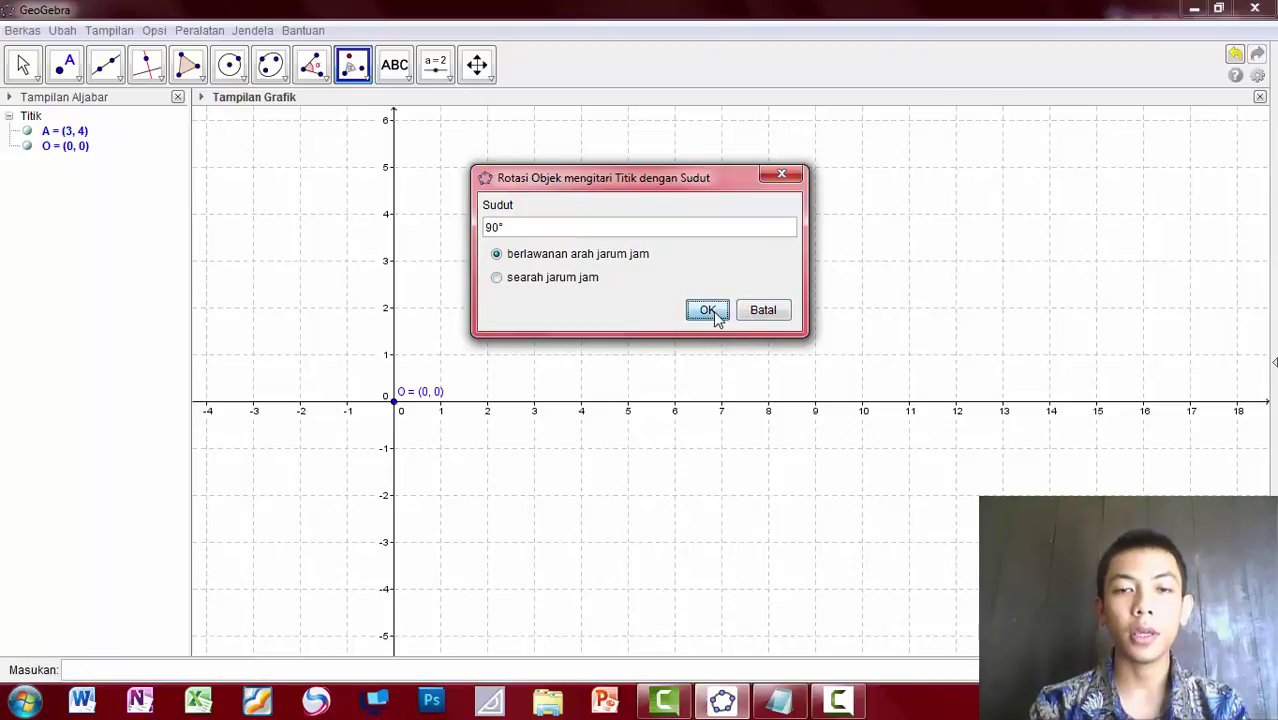
Examine the rotated image of point A on the graph, then read the next part of the exercise in Notepad
click(477, 66)
drag(345, 260, 455, 285)
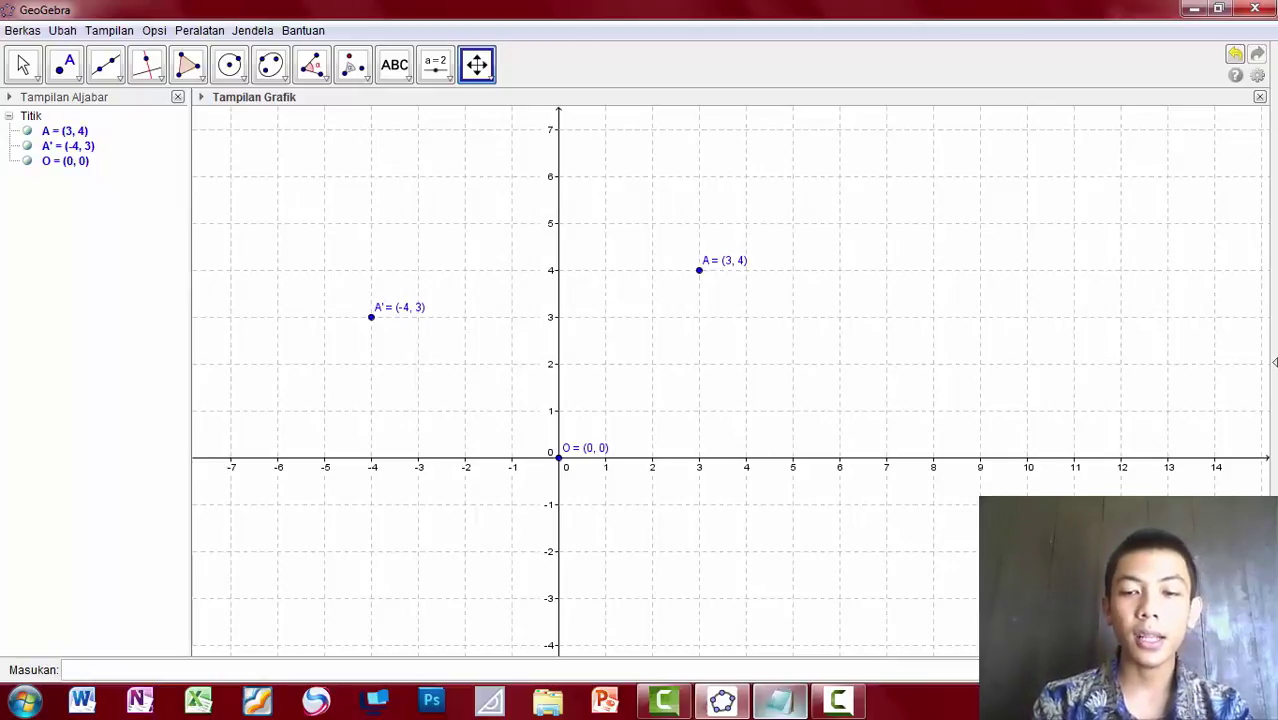
click(779, 700)
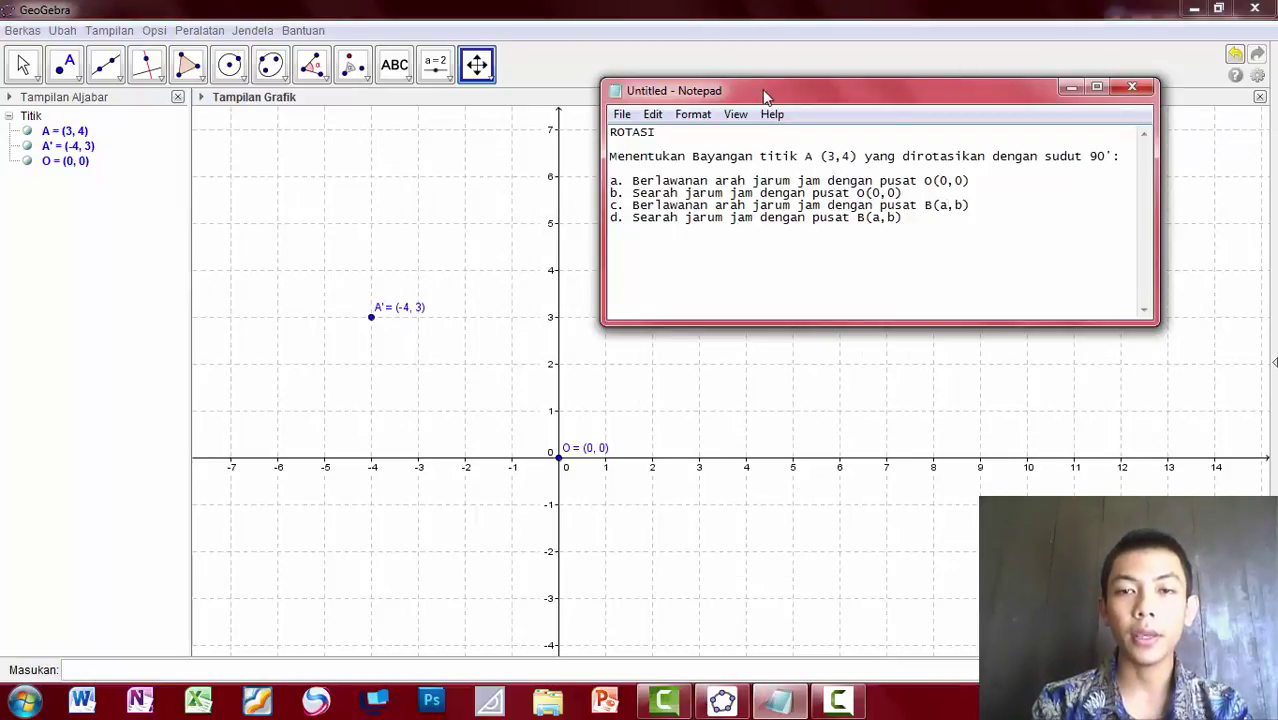
drag(765, 92, 677, 80)
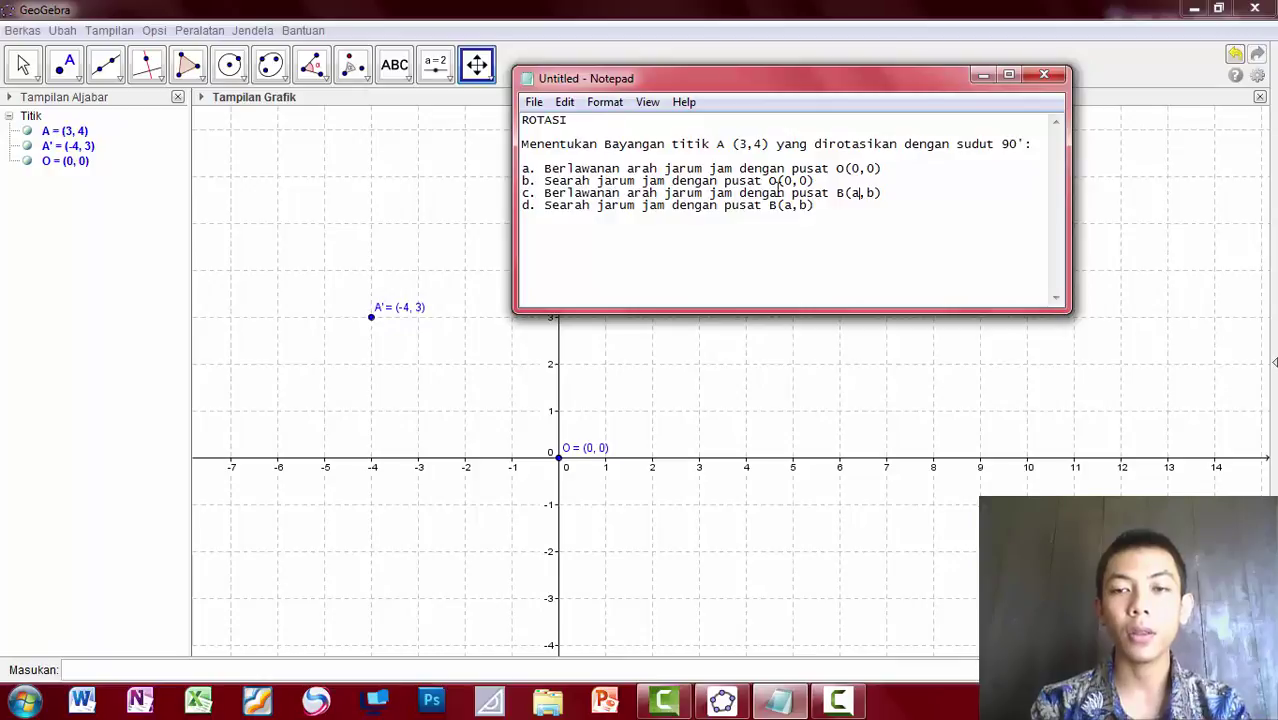
click(984, 76)
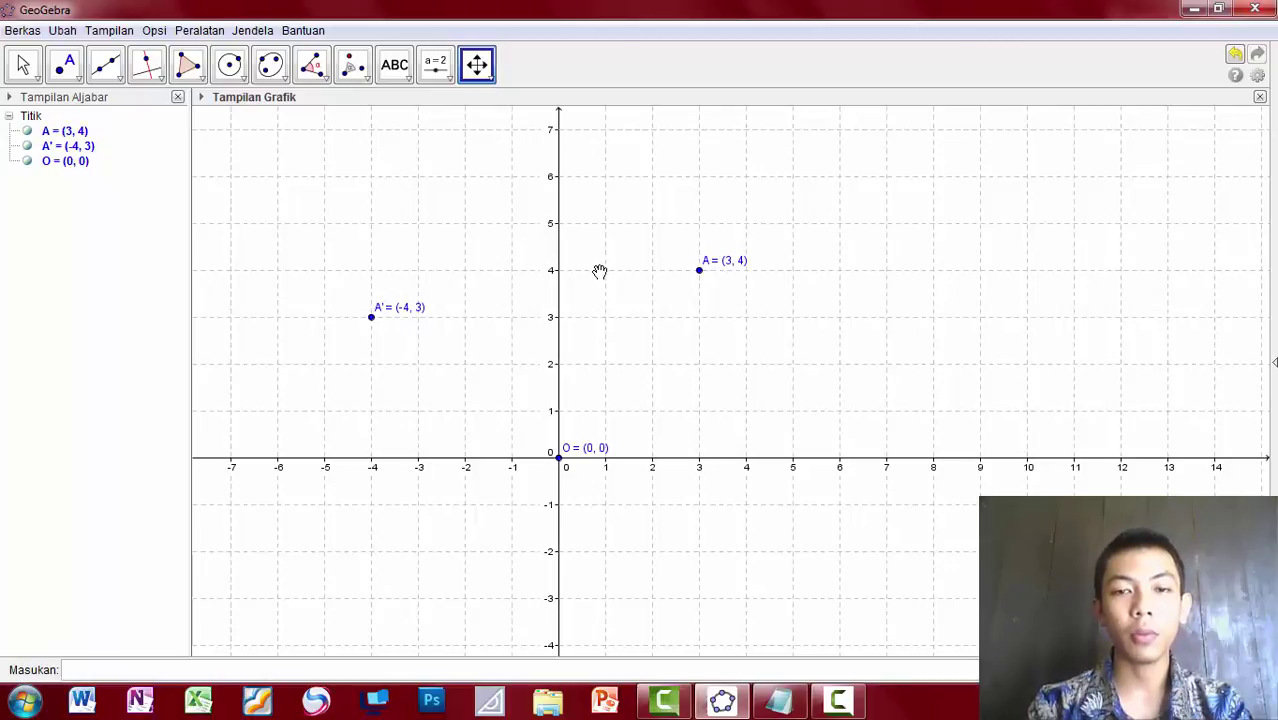
Undo the 90° counterclockwise rotation of point A about point O
drag(604, 281, 621, 230)
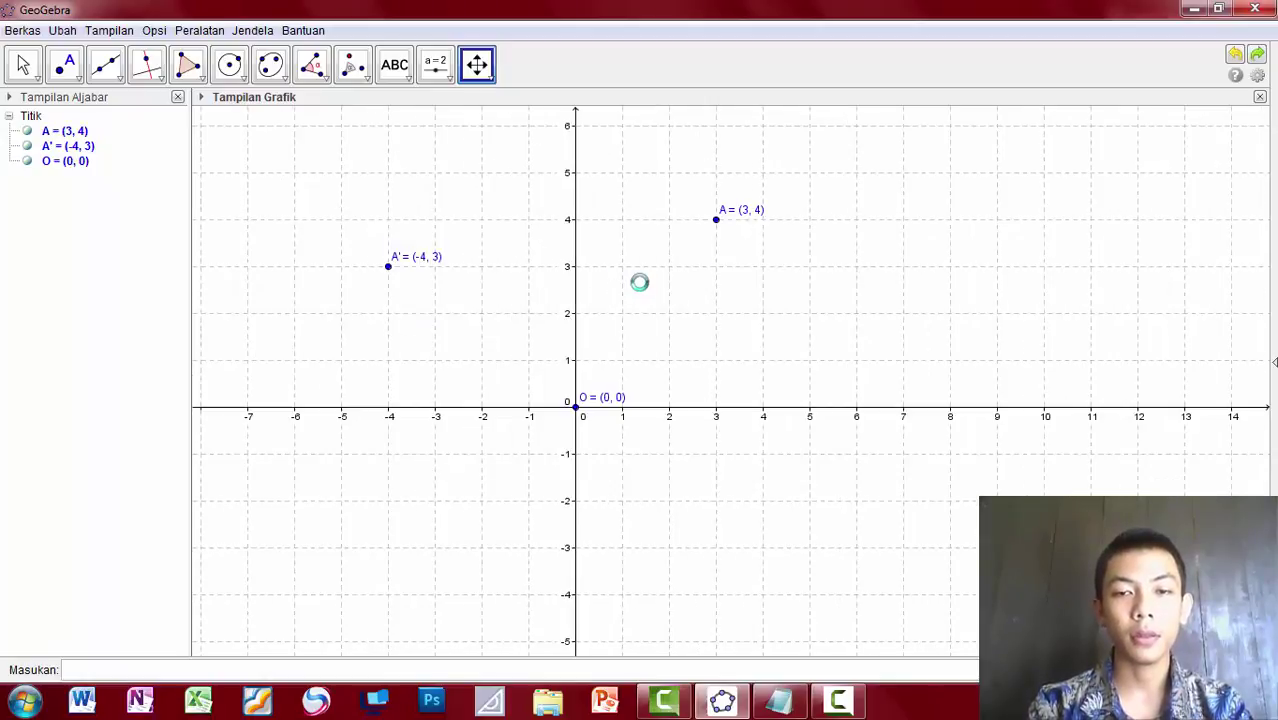
key(ctrl+z)
key(ctrl+z)
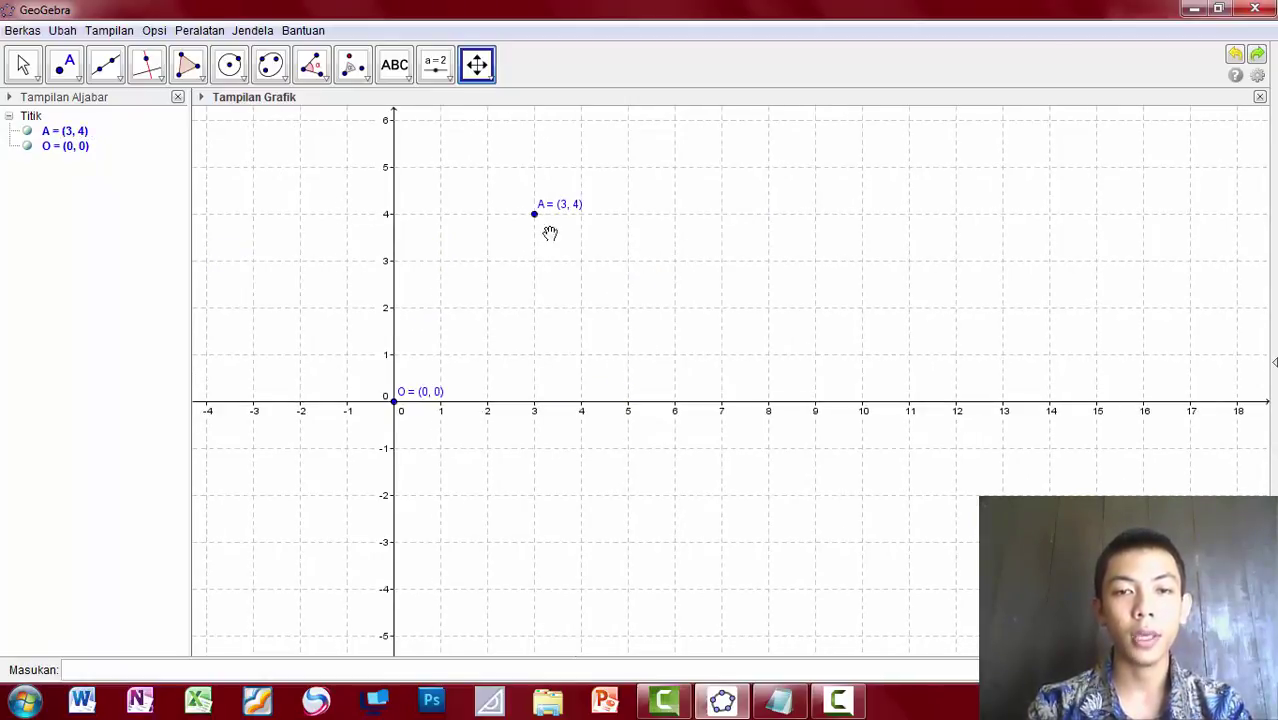
drag(354, 220, 470, 284)
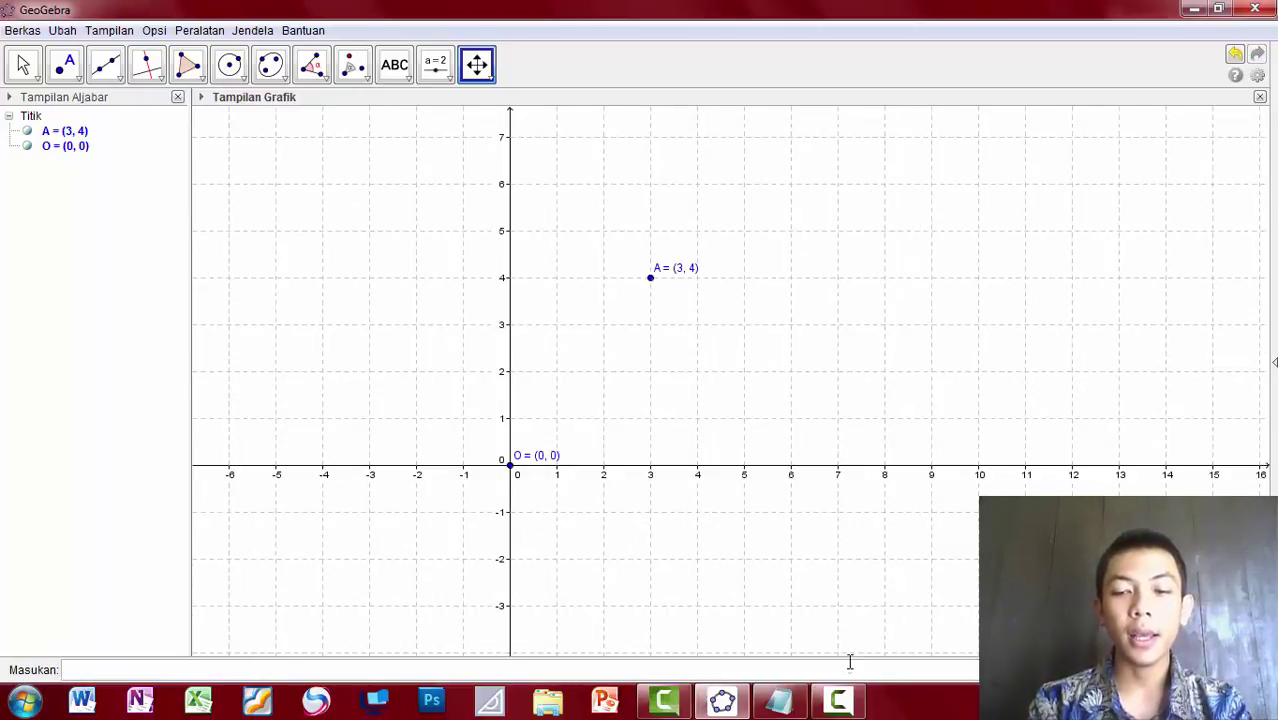
Check part b of the exercise in Notepad, then rotate point A about point O by 90° clockwise (searah jarum jam)
click(790, 707)
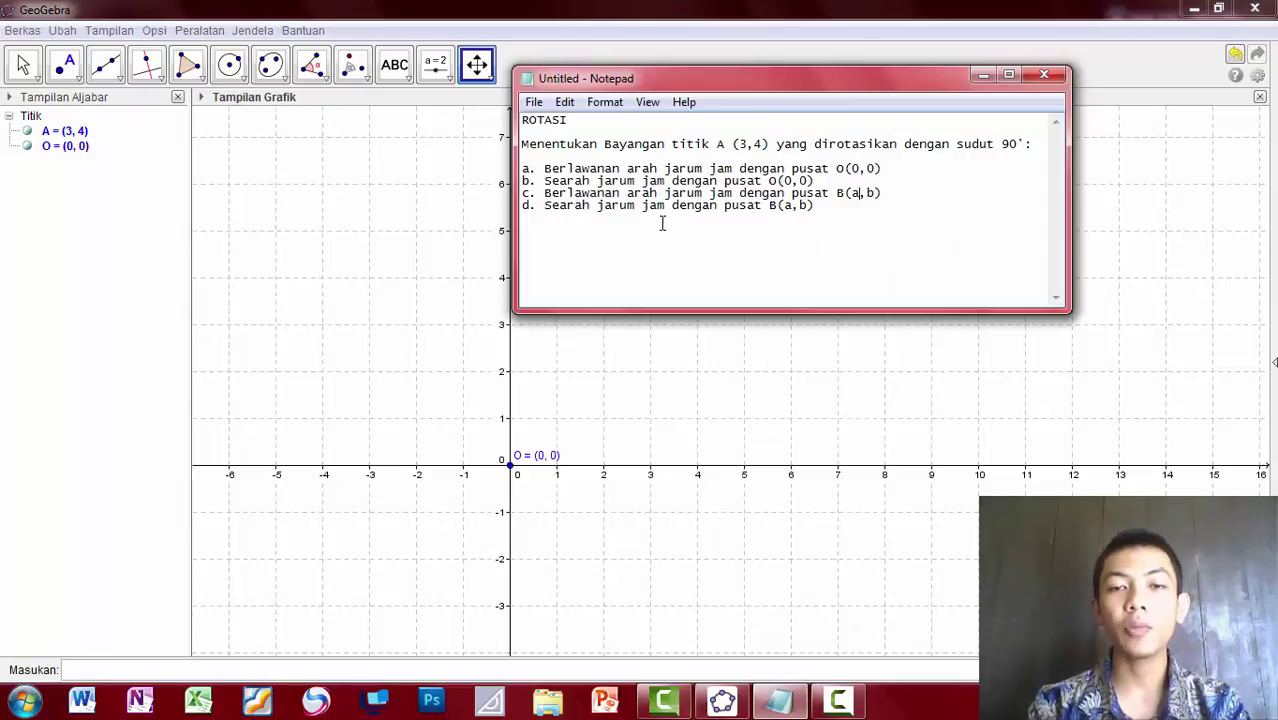
drag(648, 78, 594, 111)
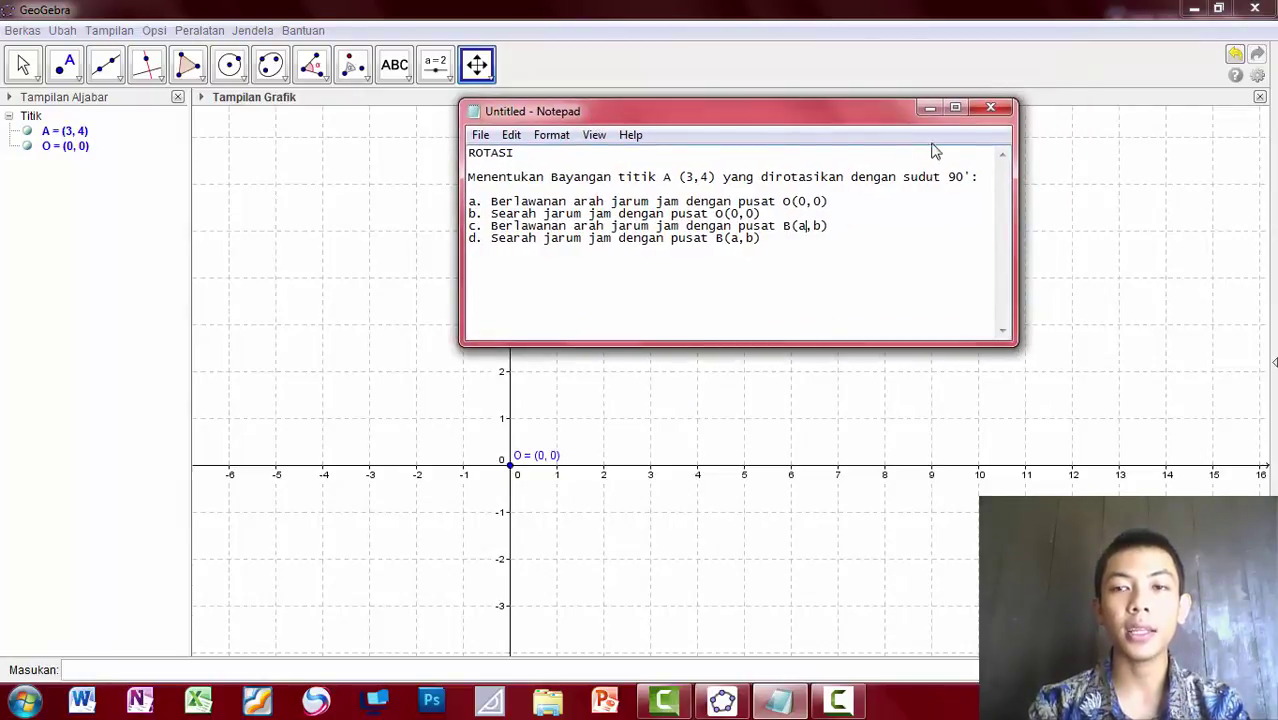
click(929, 107)
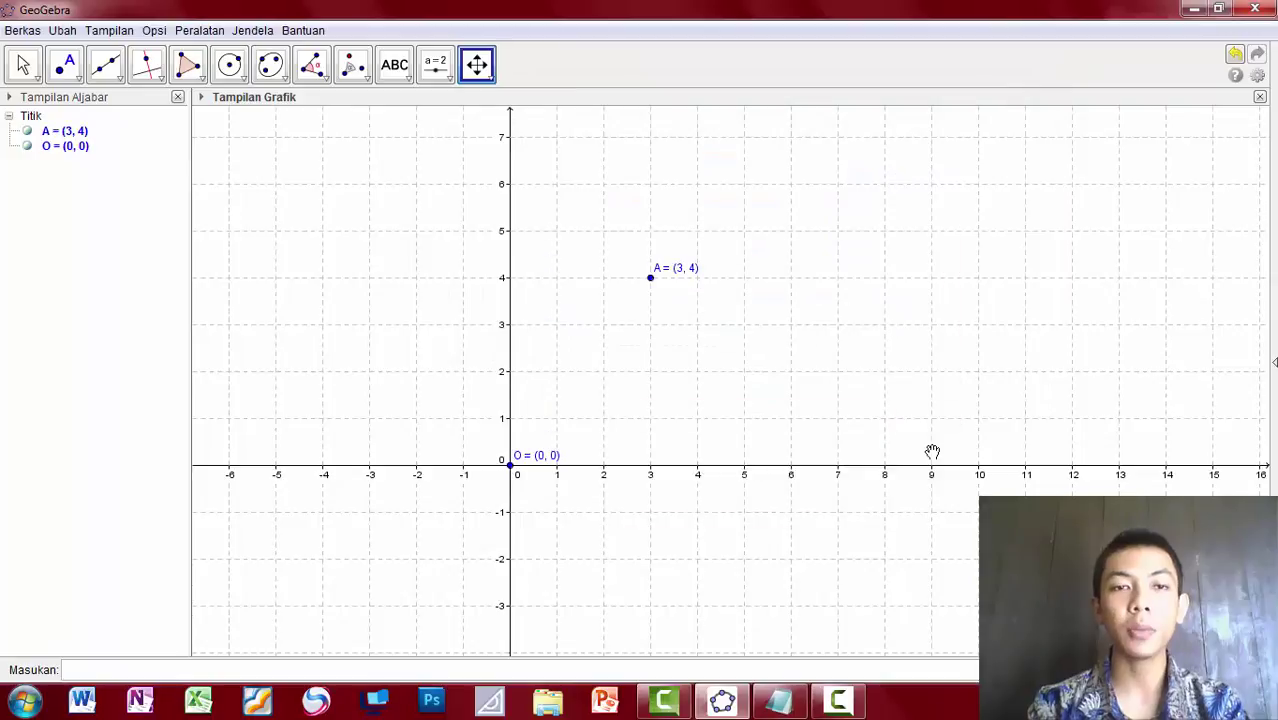
click(355, 62)
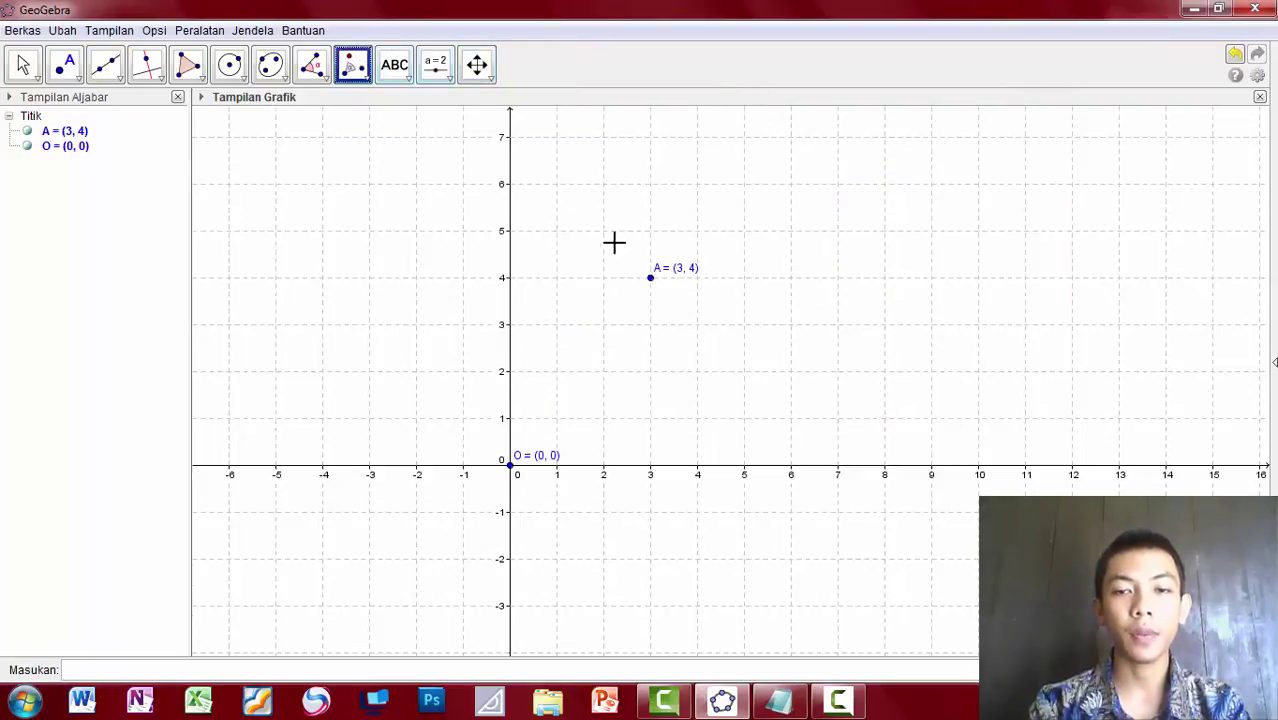
click(652, 278)
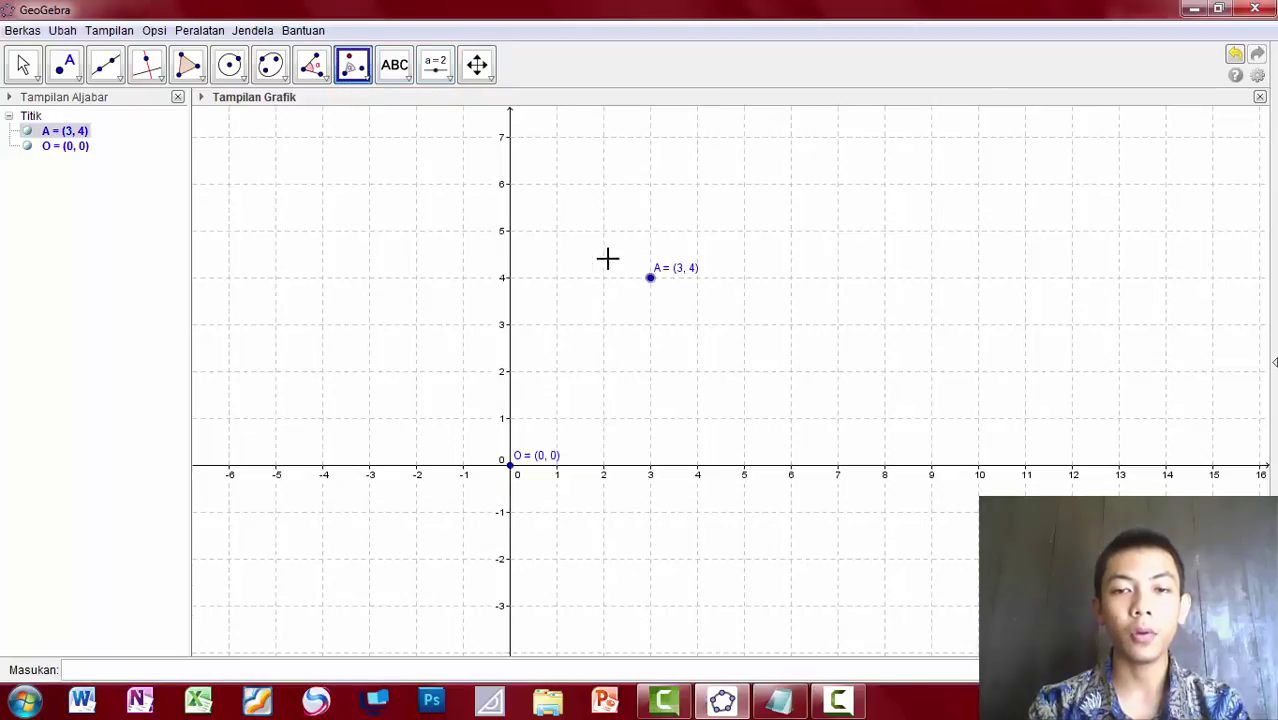
click(510, 465)
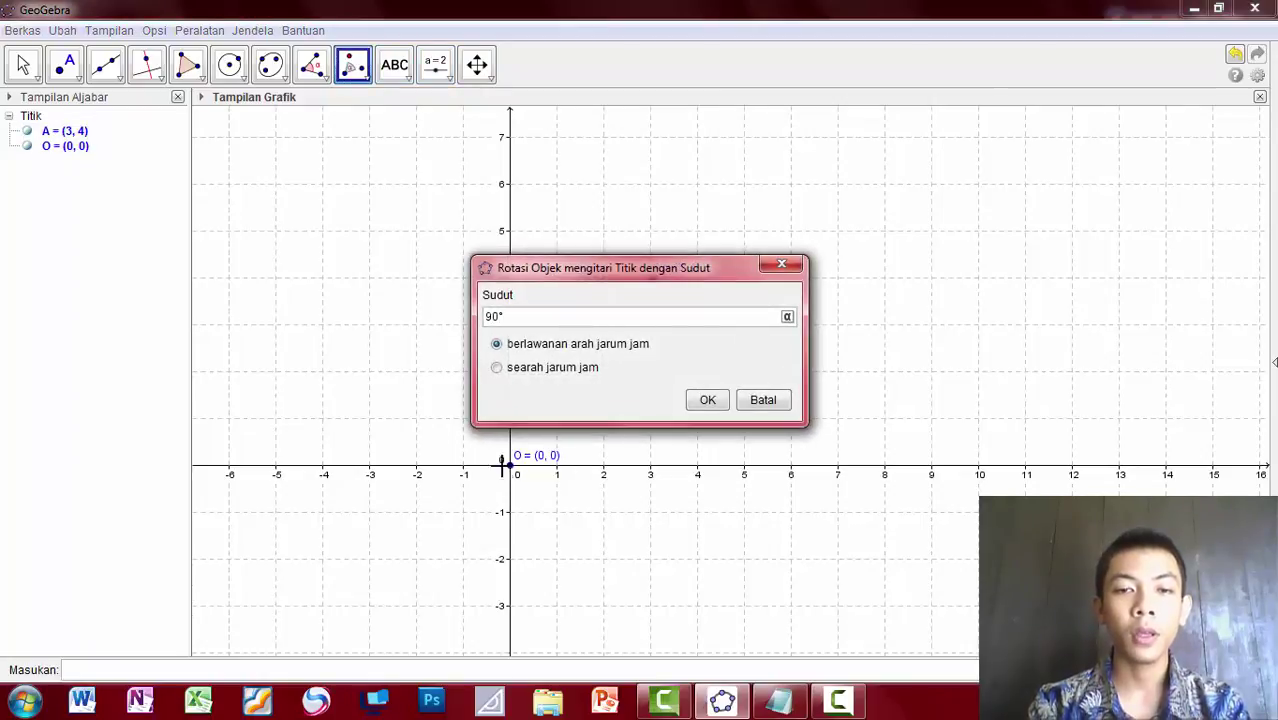
click(779, 700)
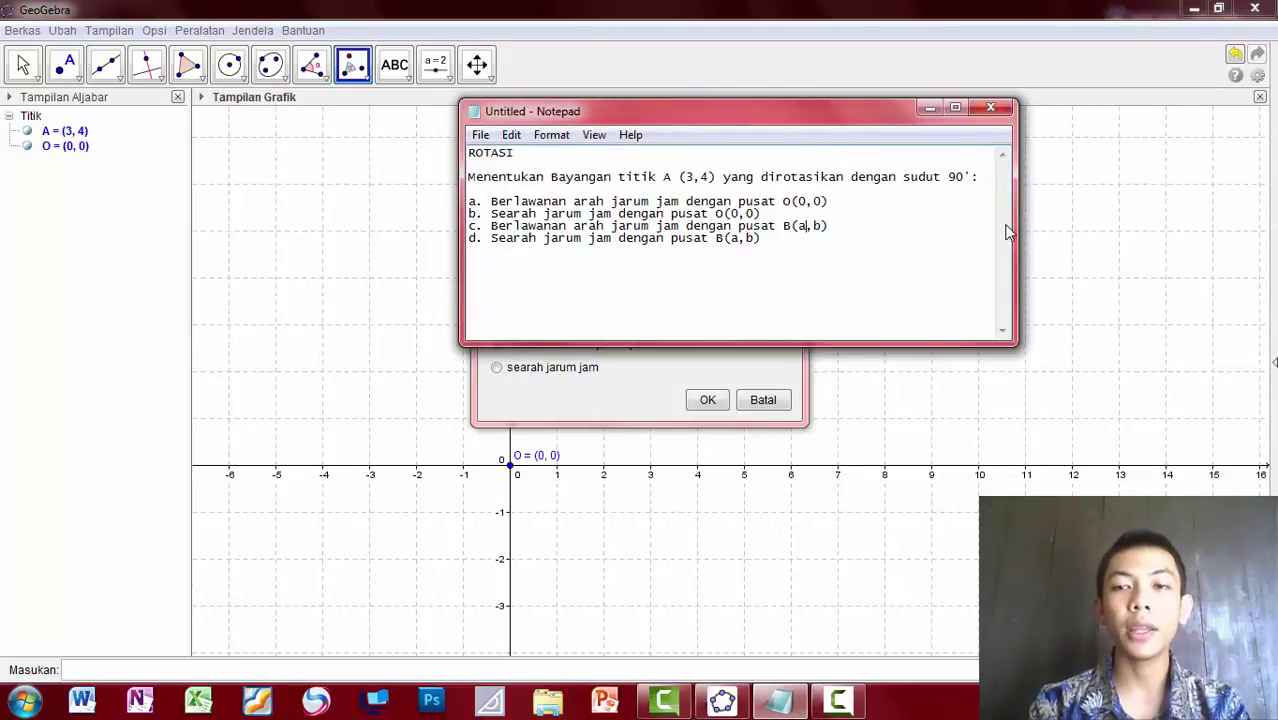
click(929, 108)
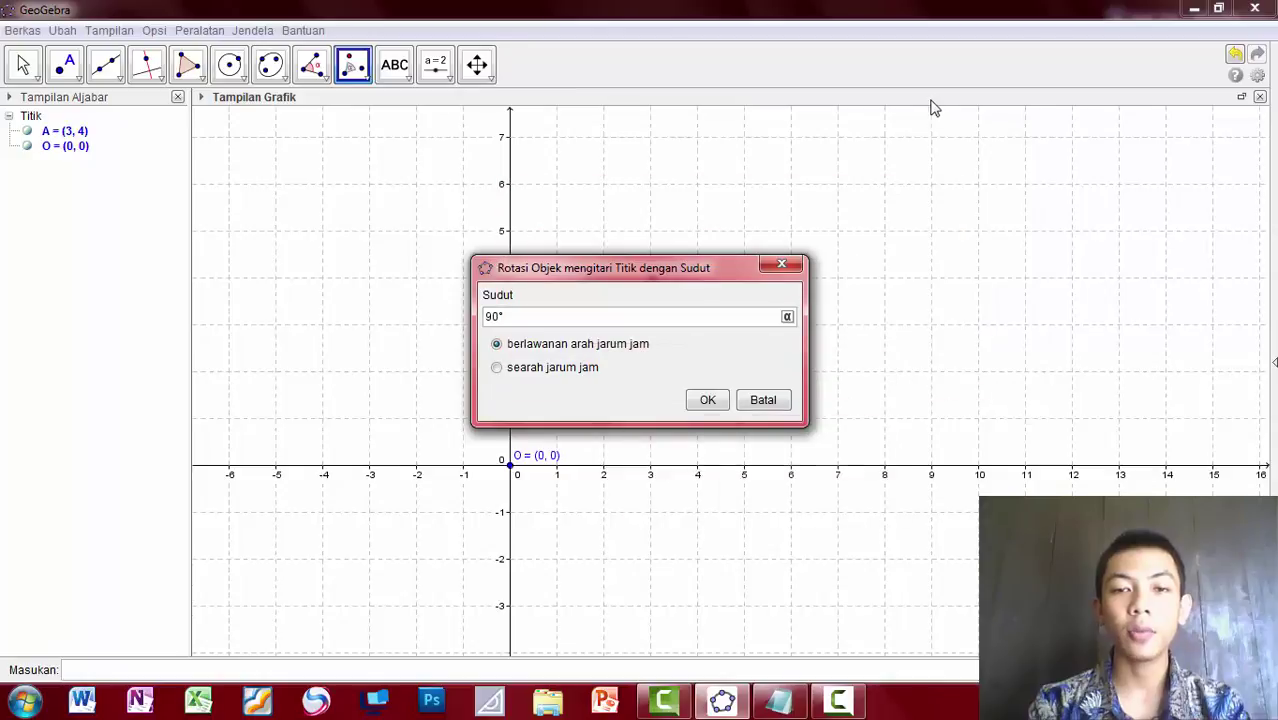
click(497, 369)
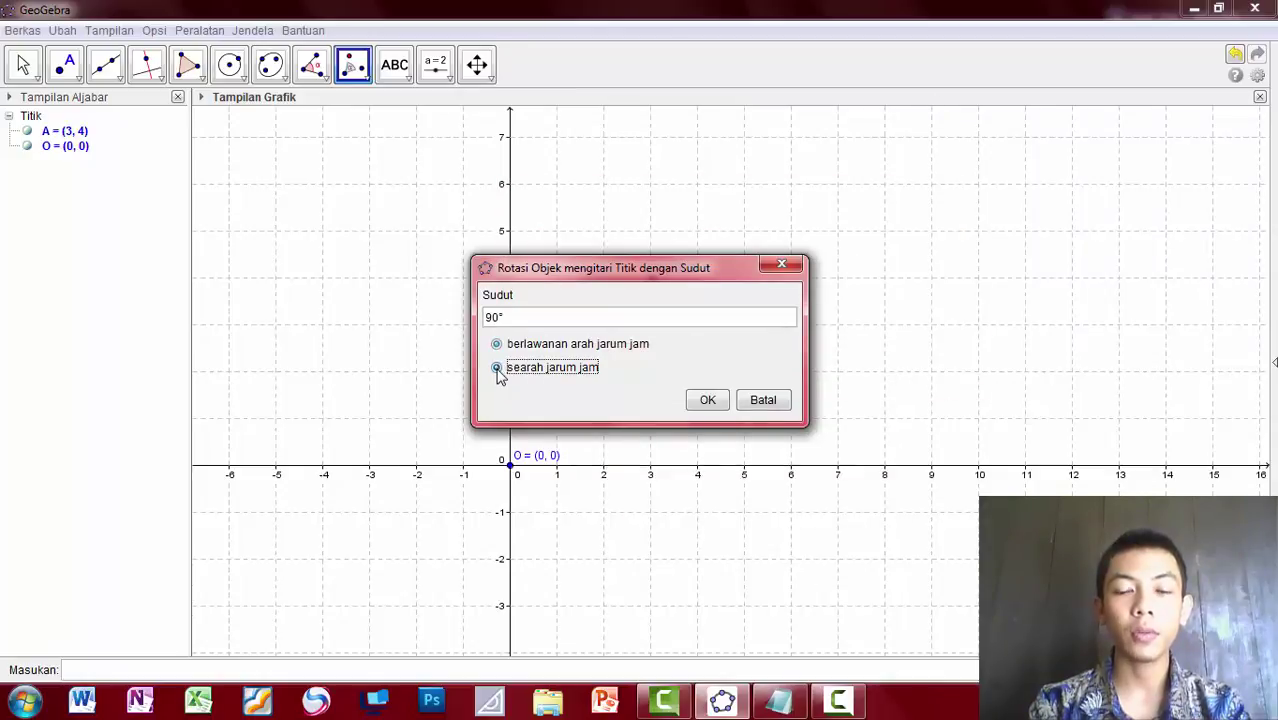
click(703, 401)
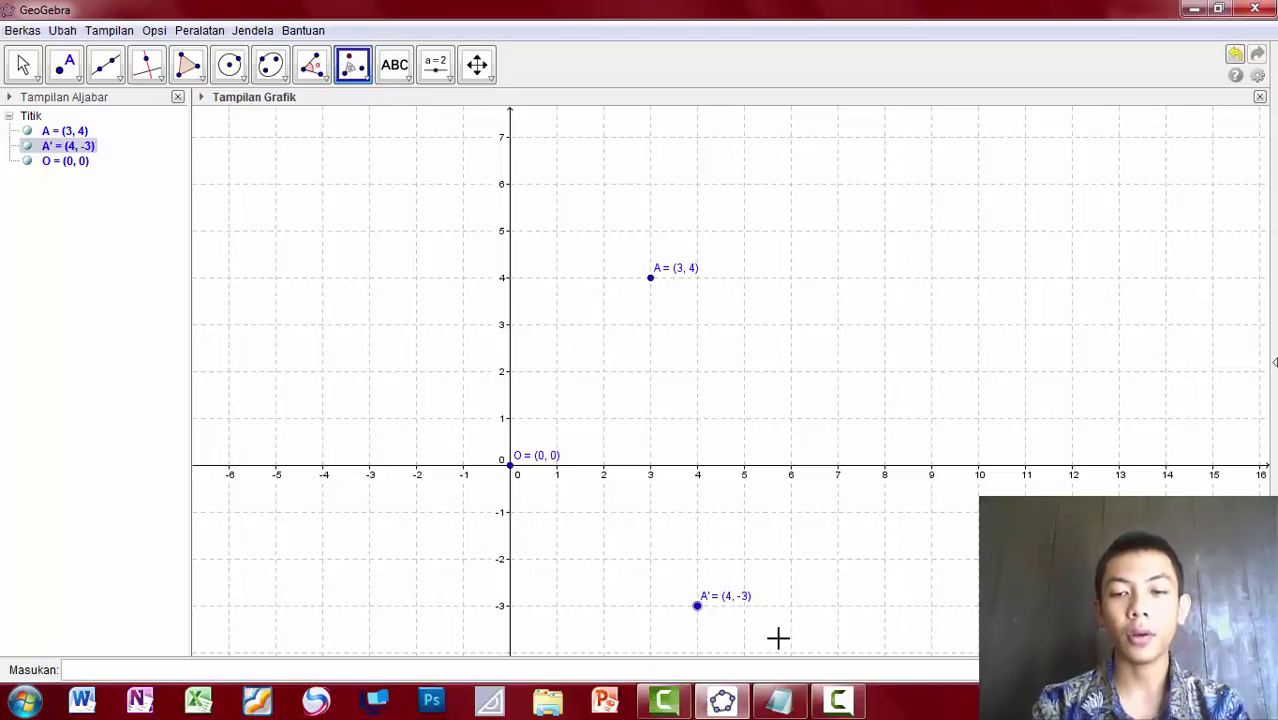
In the Notepad exercise, append the answers =>A'(-4,3) to line a and =>A'(4,3) to line b, then return to GeoGebra
click(779, 700)
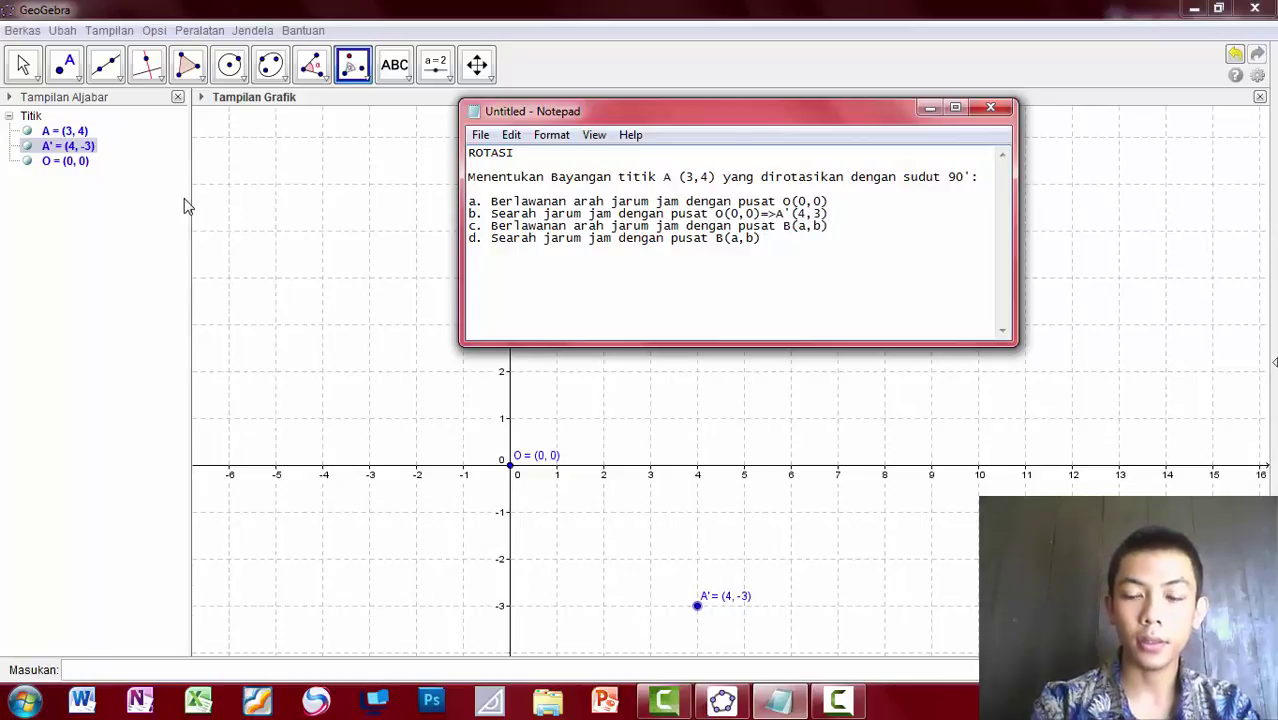
text(=>A'(-4,3)
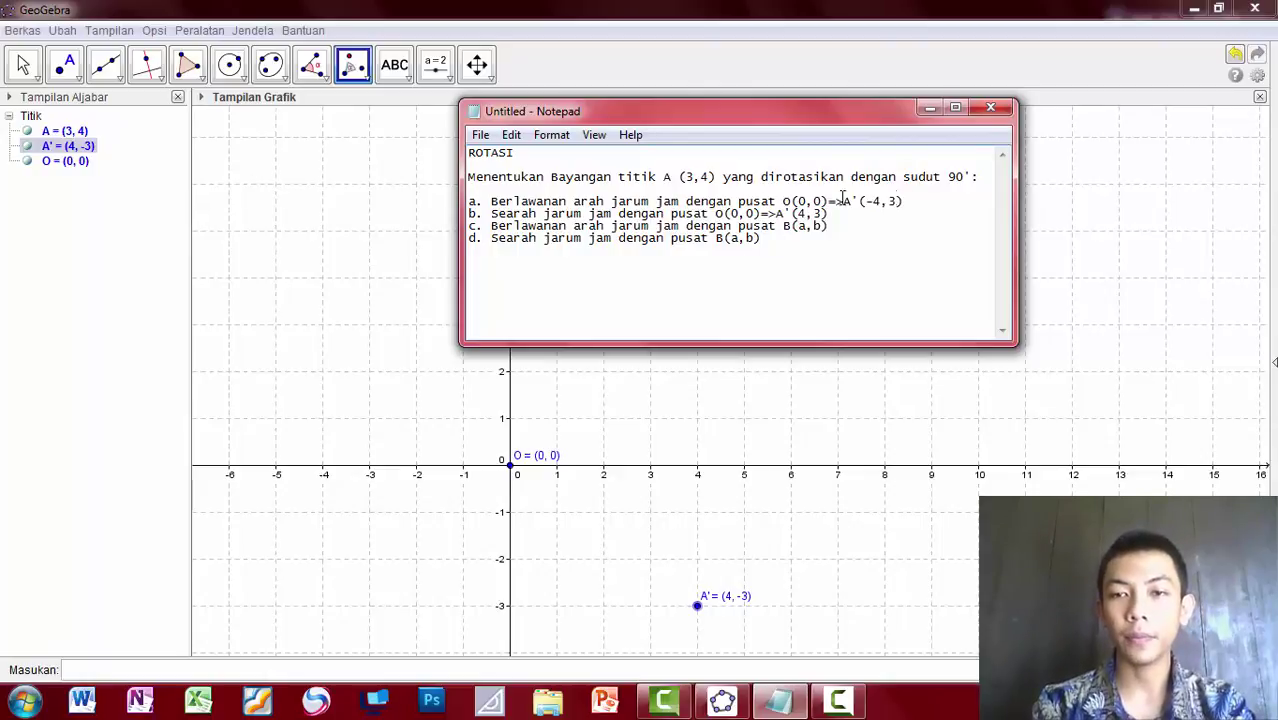
drag(857, 201, 900, 202)
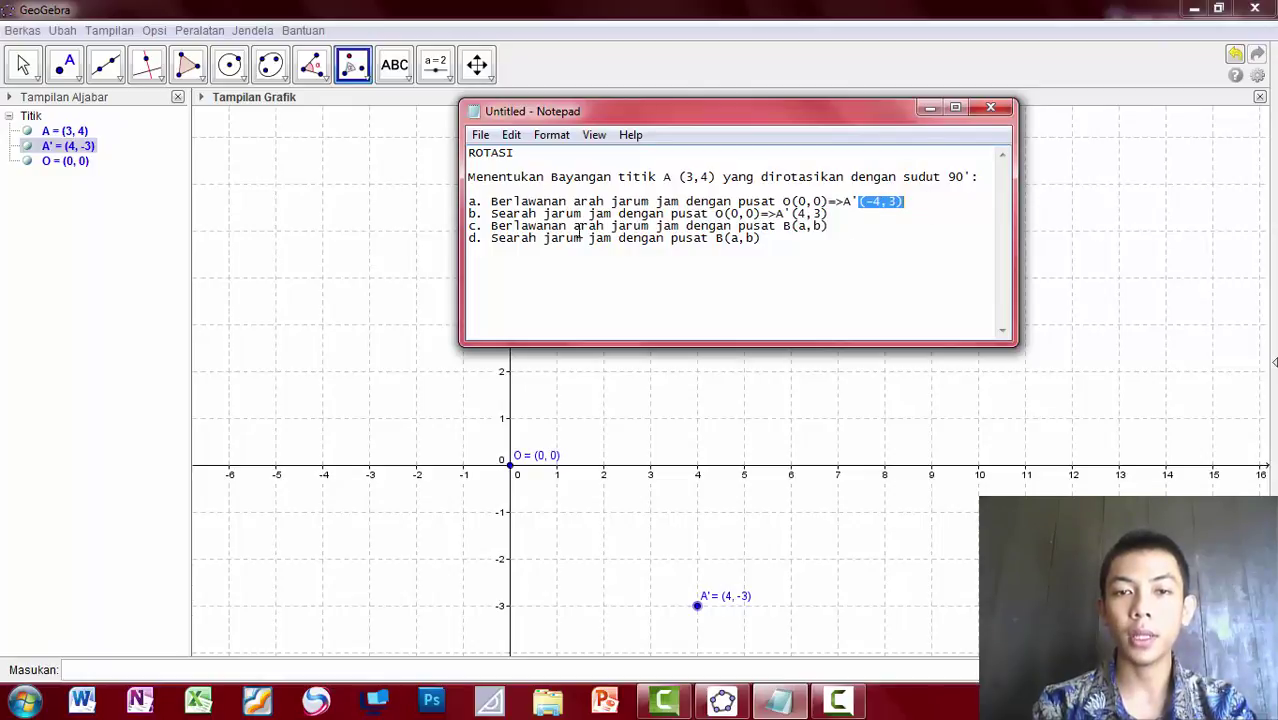
drag(792, 213, 829, 213)
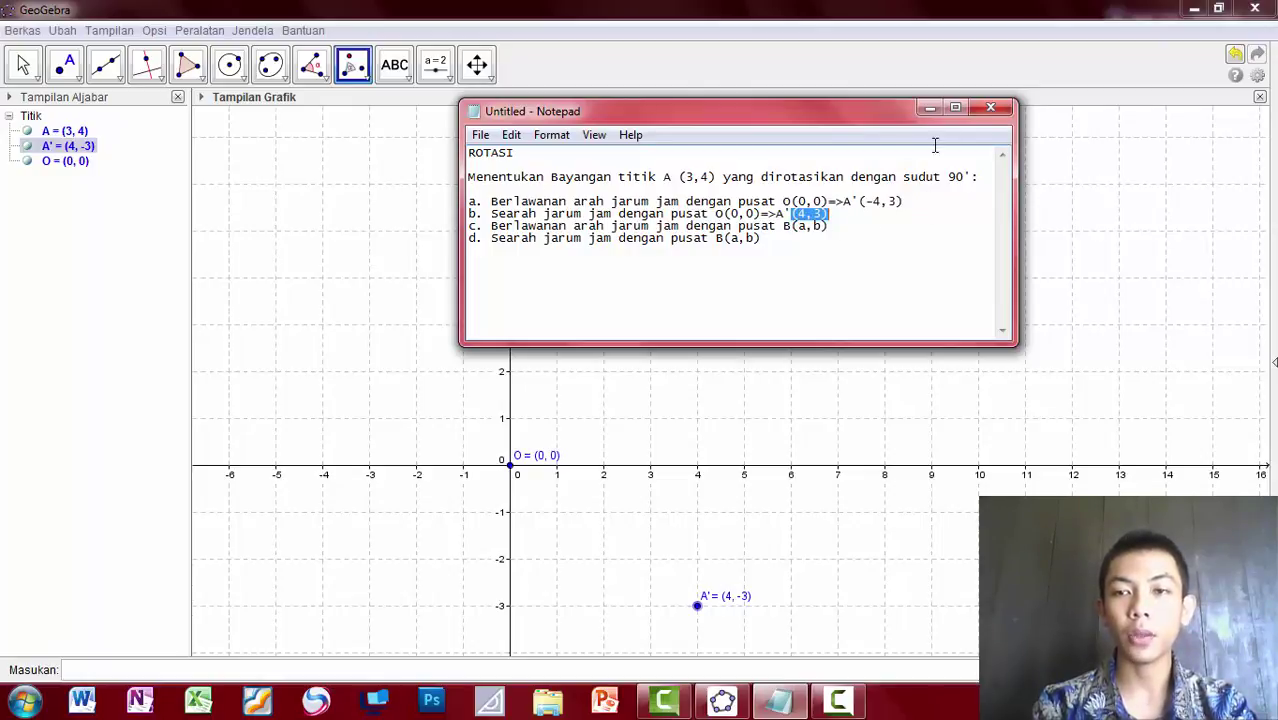
click(929, 107)
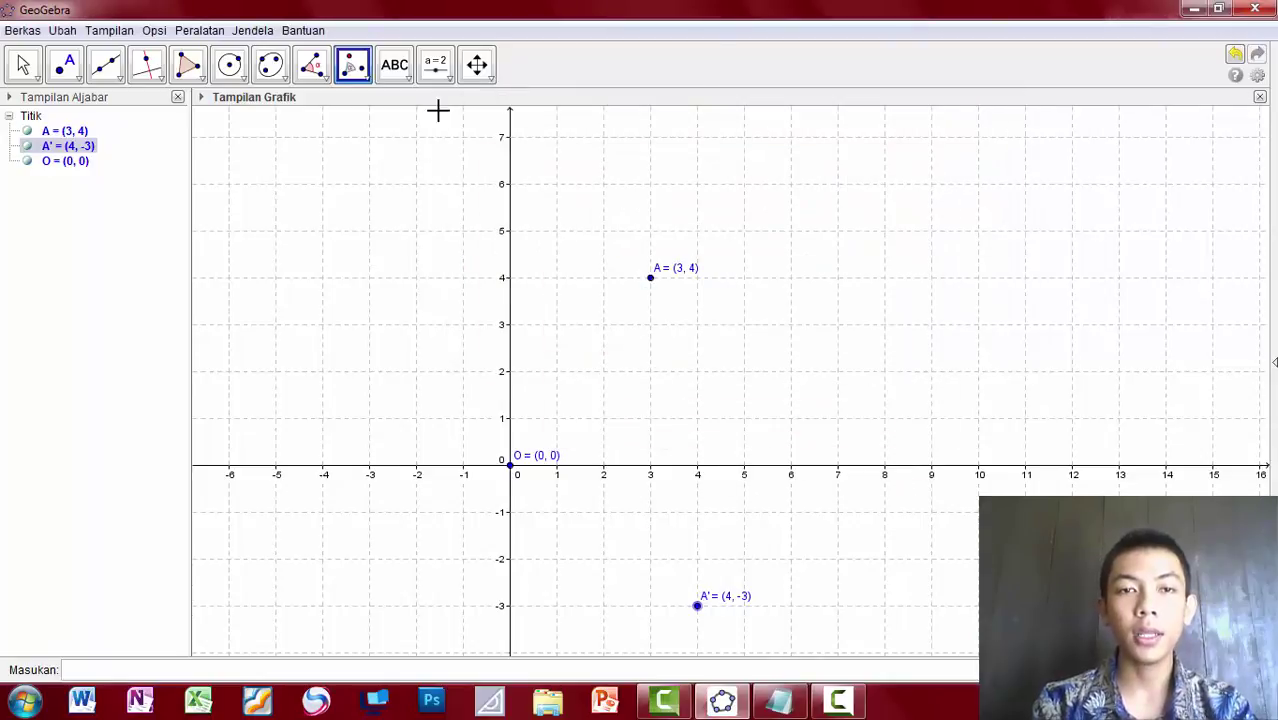
Examine points A, O and A' on the graph, then read parts c and d about centre B(a,b) in Notepad
click(476, 64)
drag(760, 478, 722, 331)
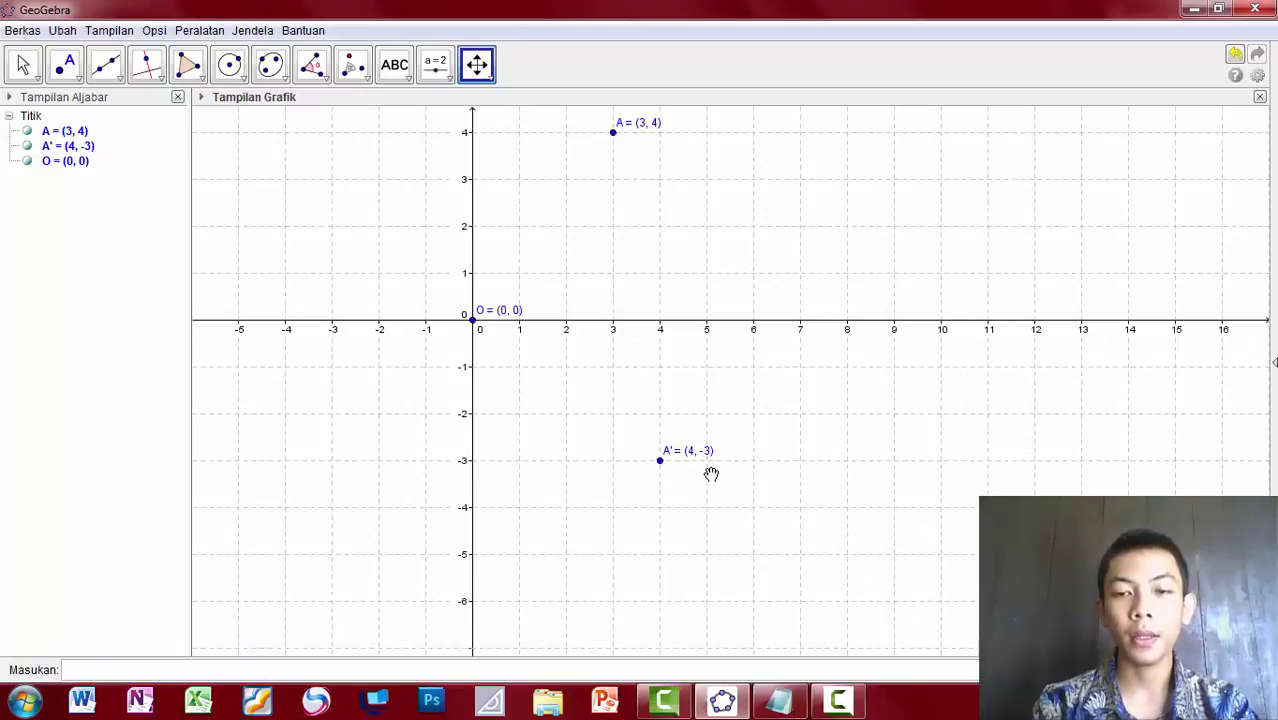
drag(635, 290, 639, 324)
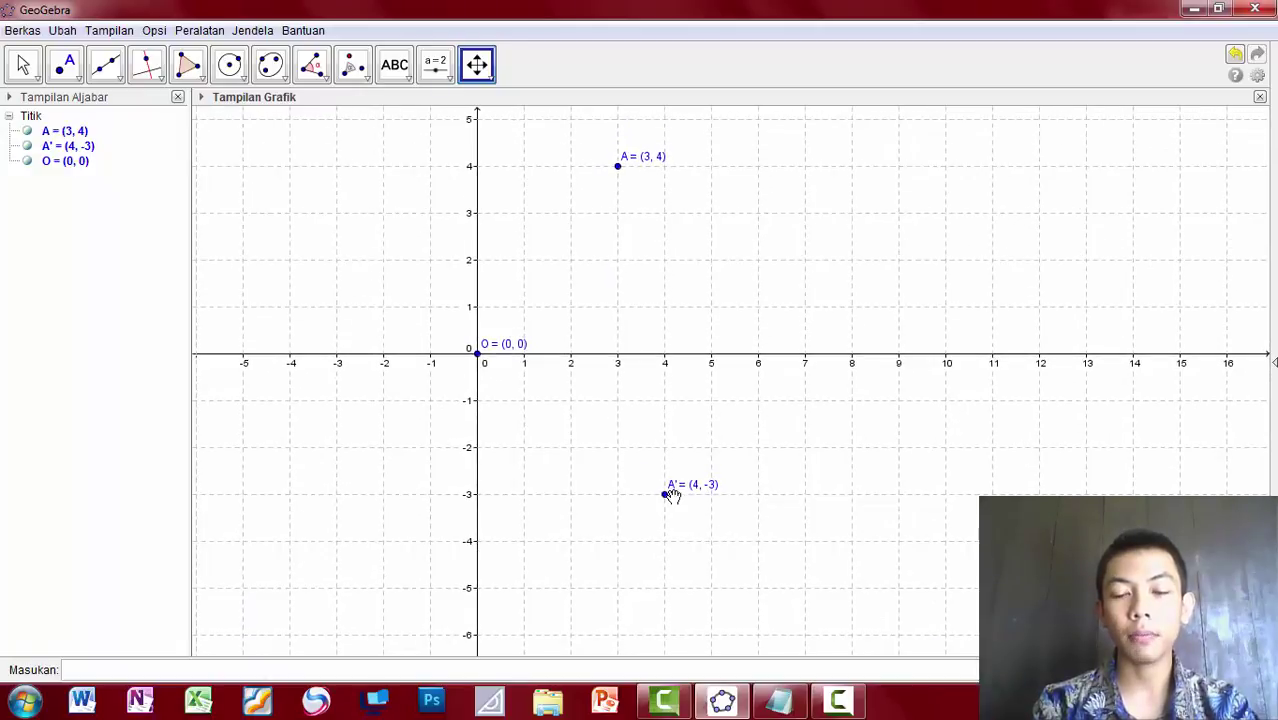
drag(740, 357, 742, 403)
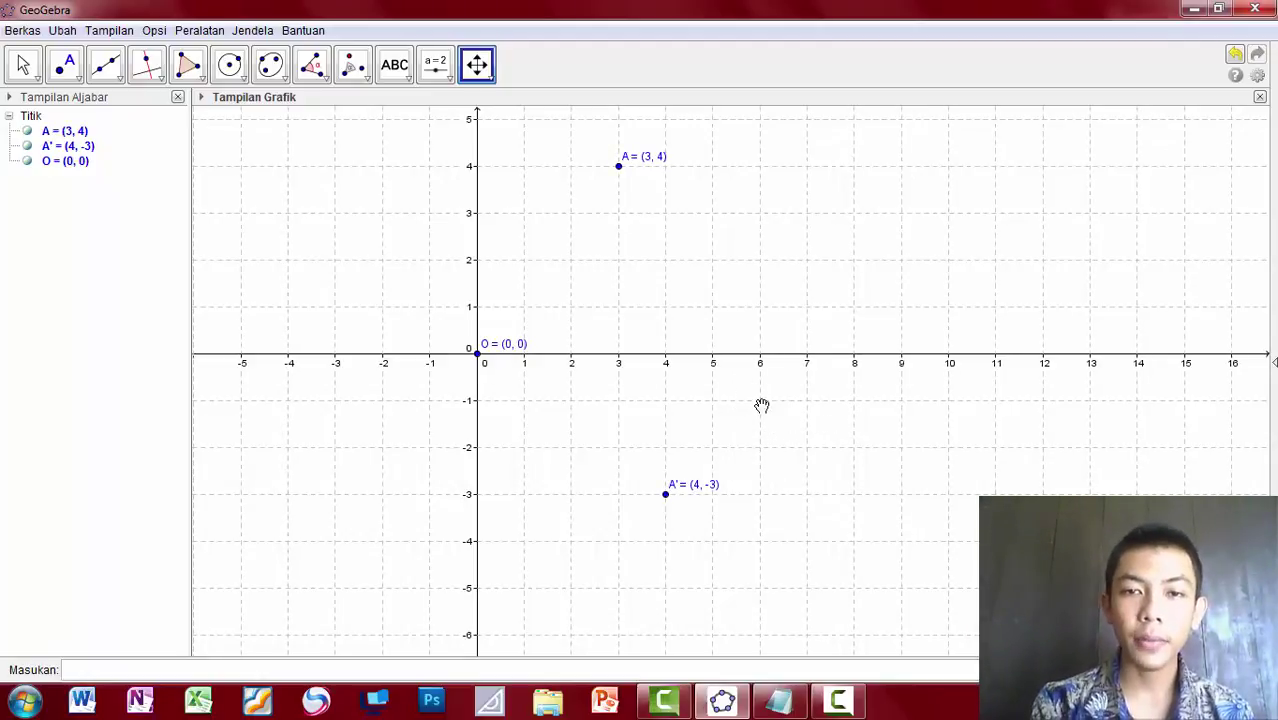
click(779, 700)
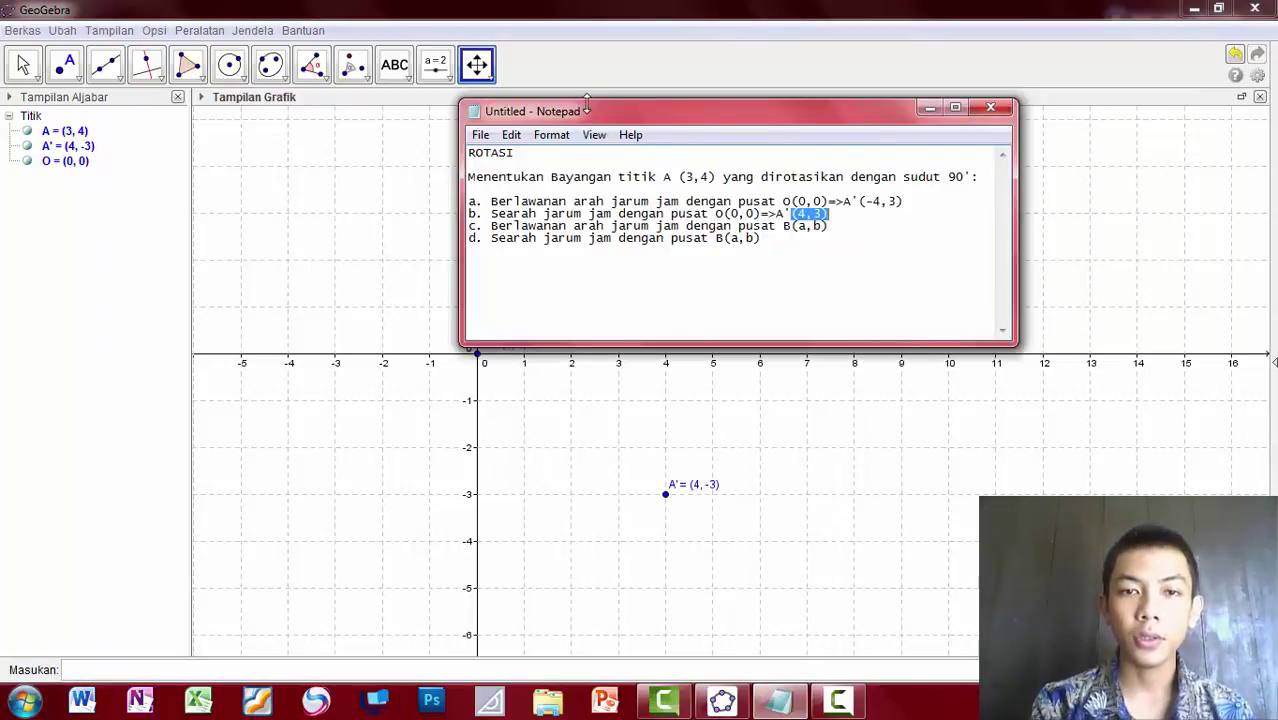
drag(584, 111, 572, 104)
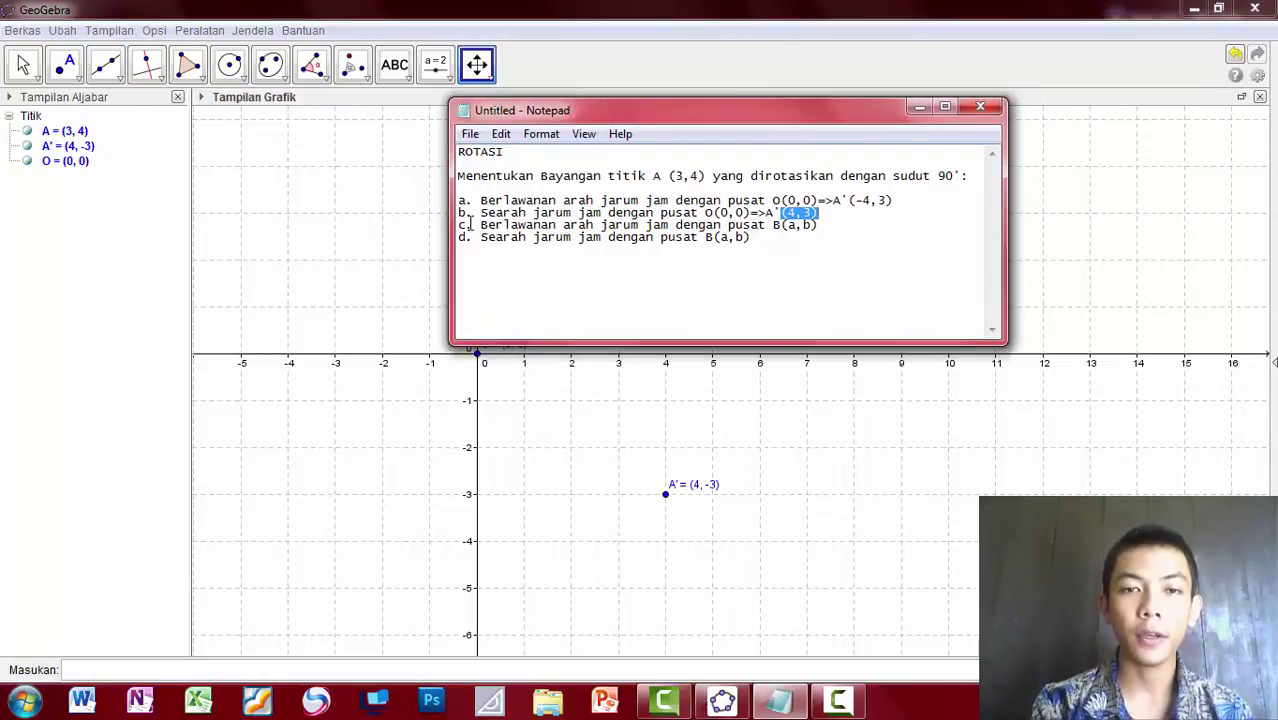
drag(459, 225, 633, 258)
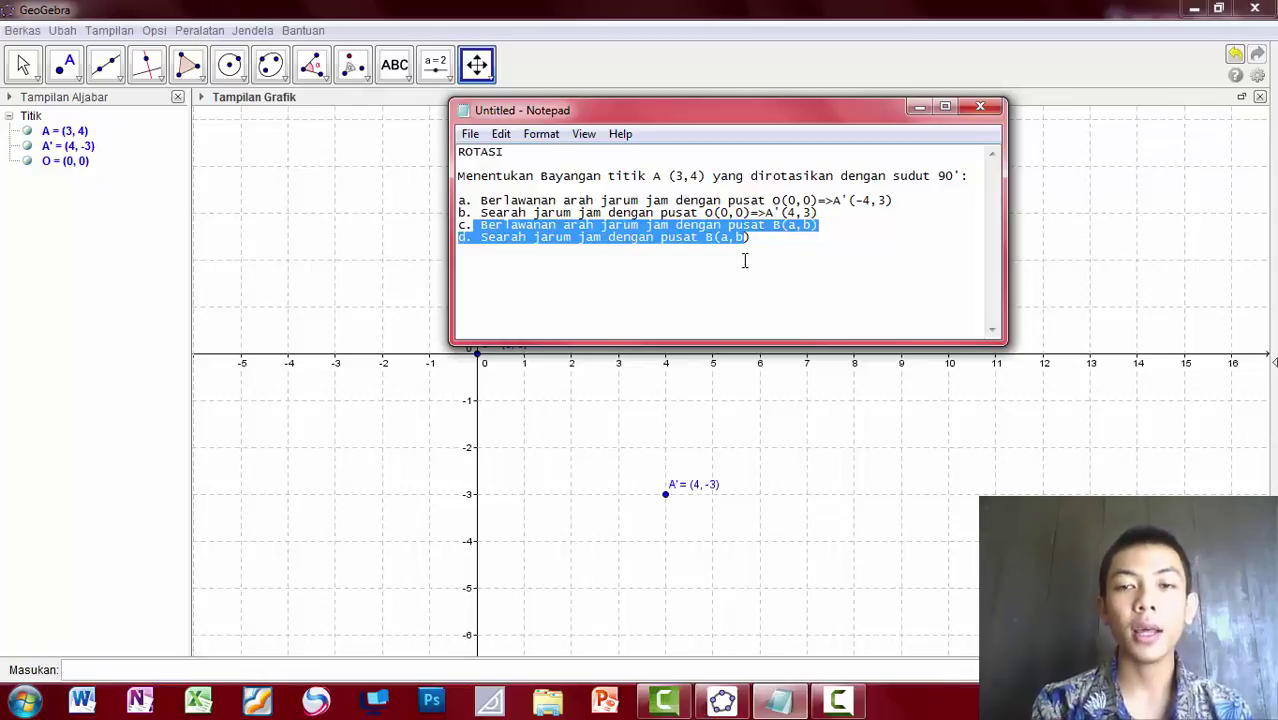
drag(776, 116, 756, 124)
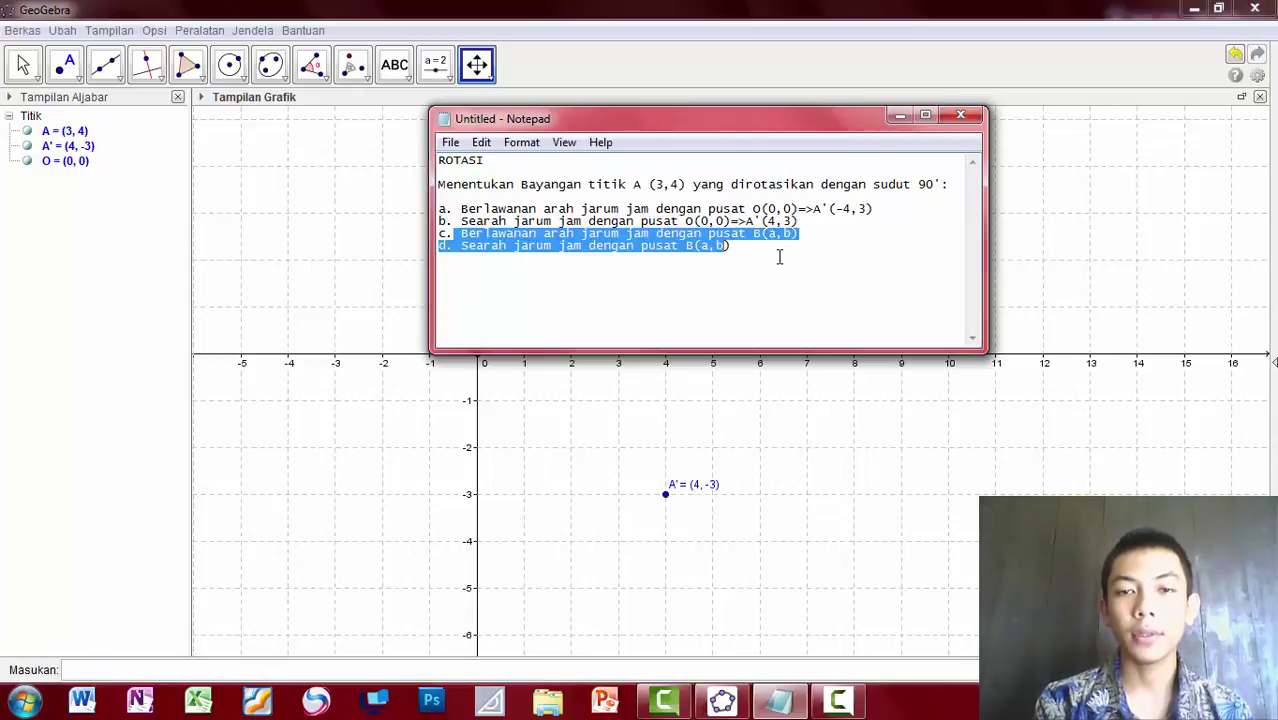
click(897, 115)
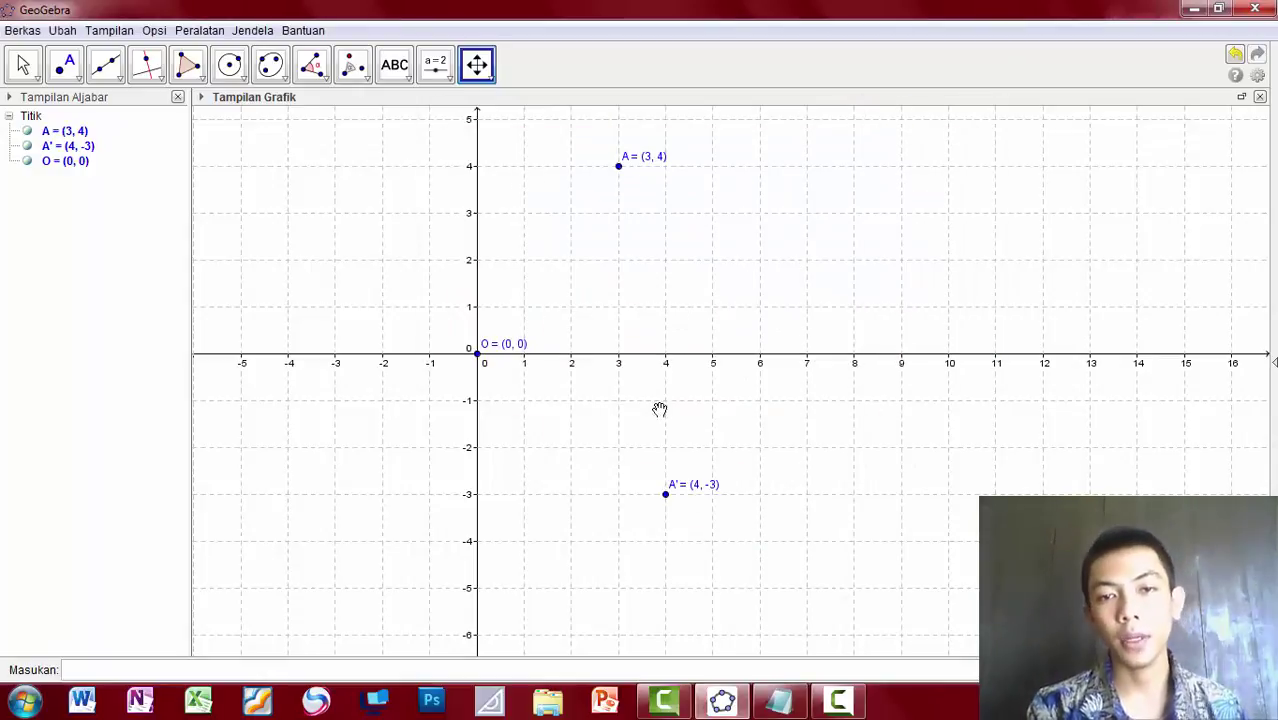
Undo the whole construction until no points remain, and turn the grid (Kisi-kisi) back on
key(ctrl+z)
key(ctrl+z)
key(ctrl+z)
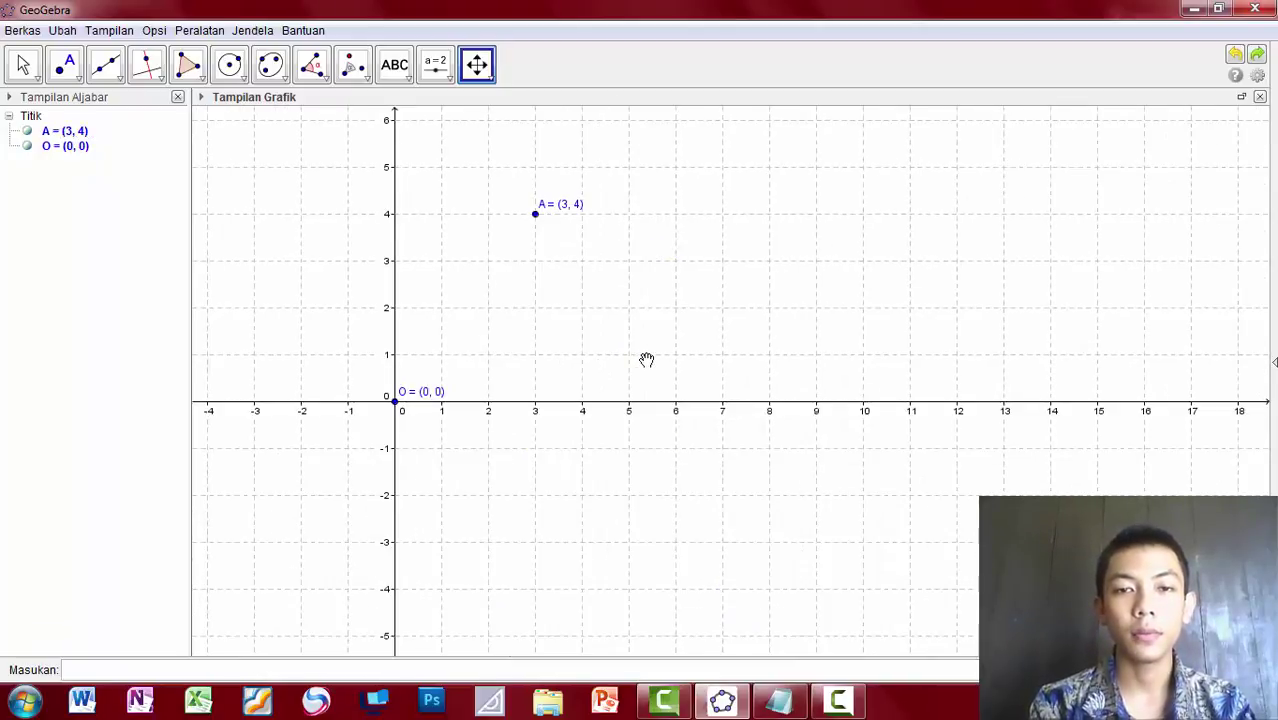
key(ctrl+z)
key(ctrl+z)
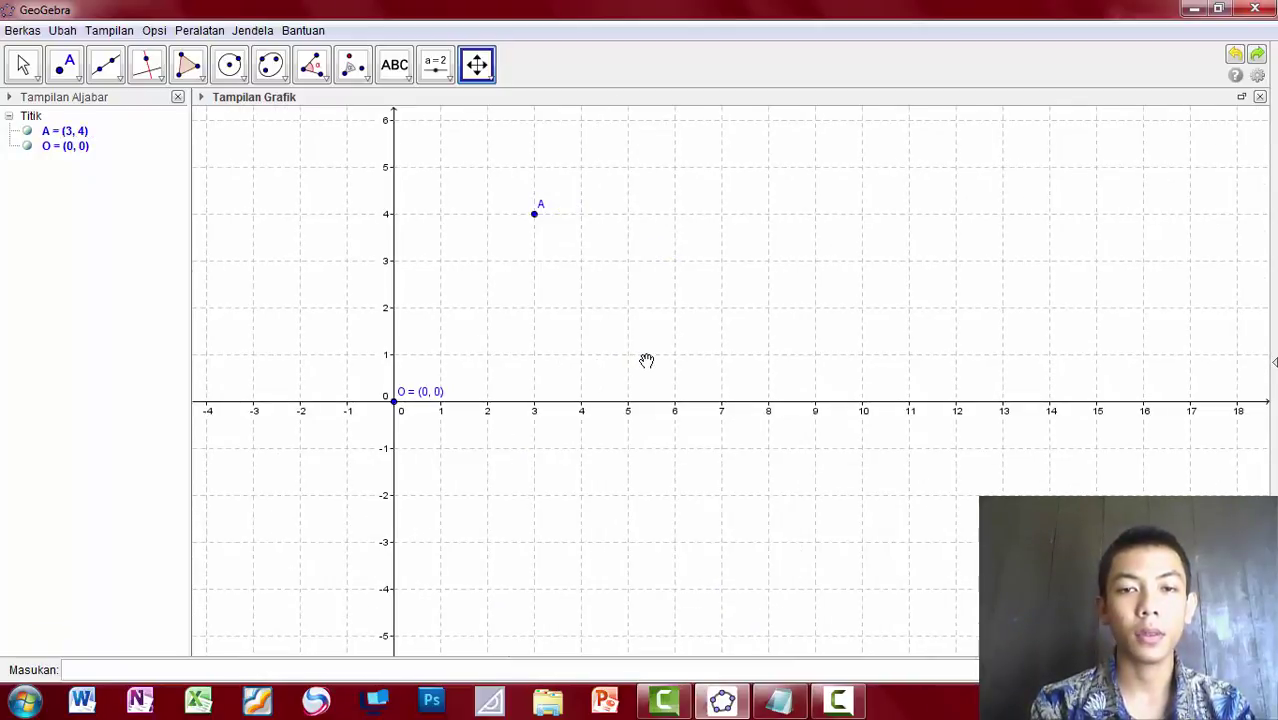
key(ctrl+z)
key(ctrl+z)
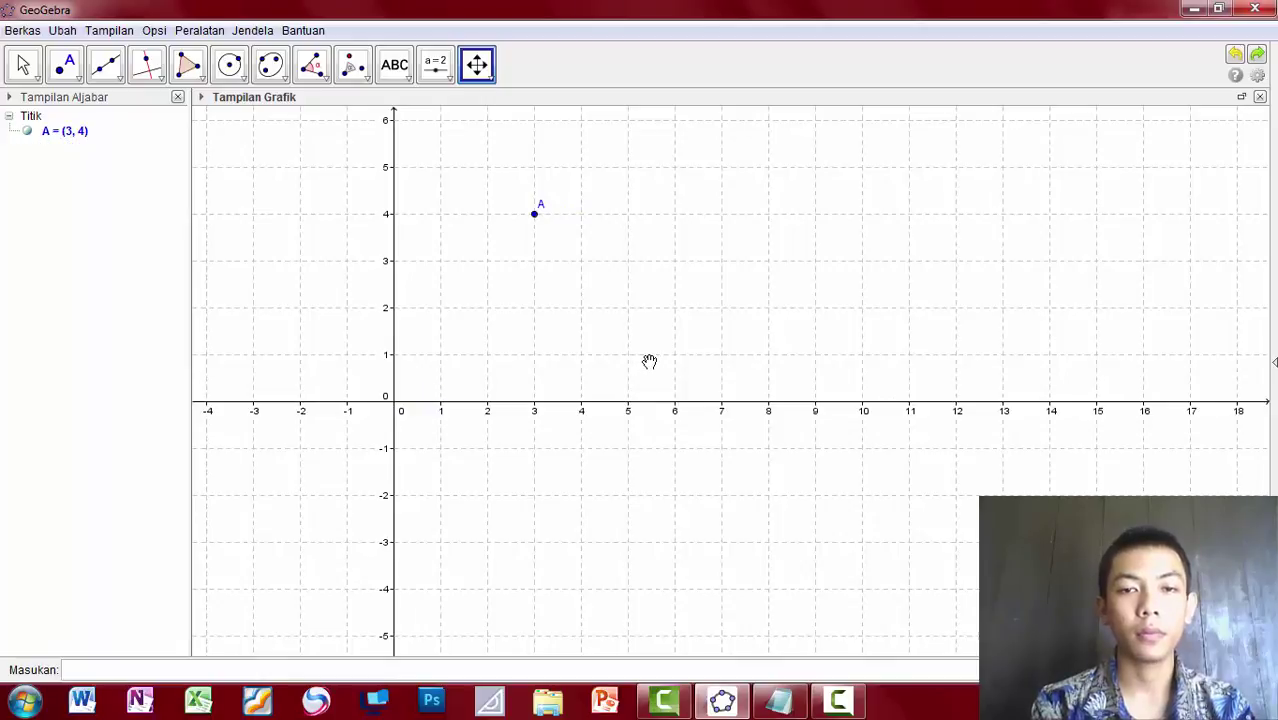
key(ctrl+z)
right_click(390, 236)
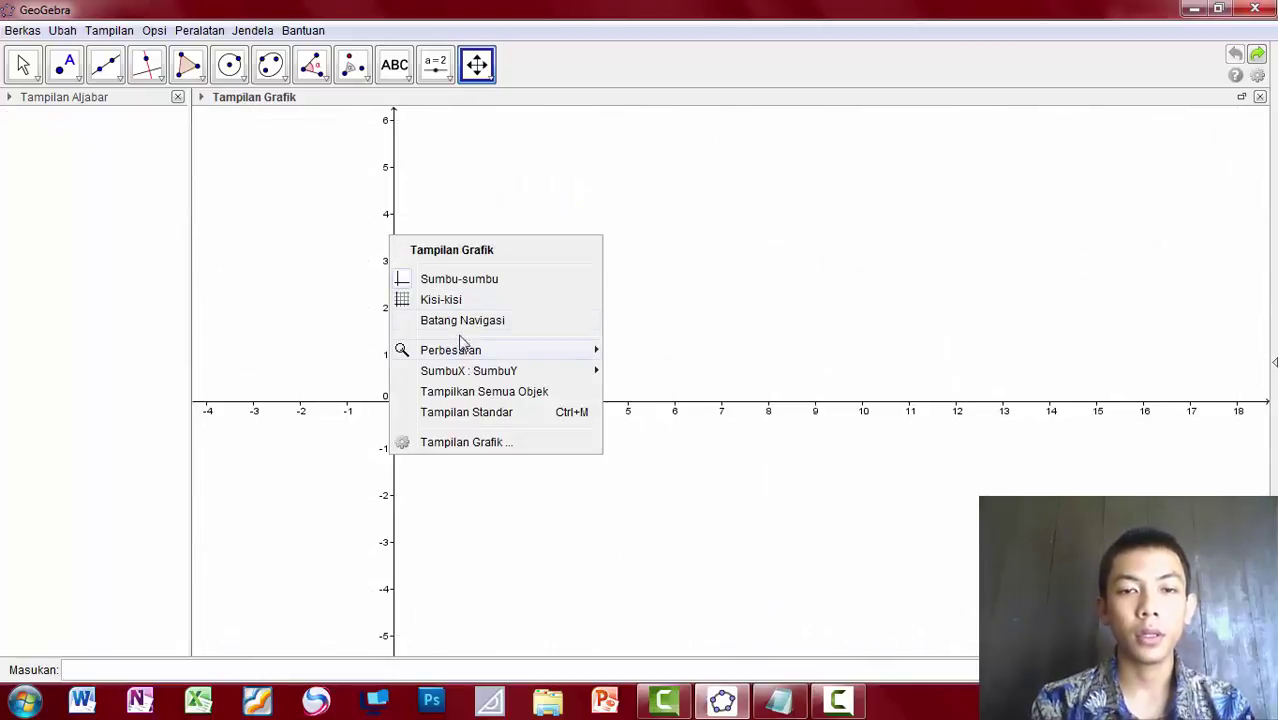
click(443, 298)
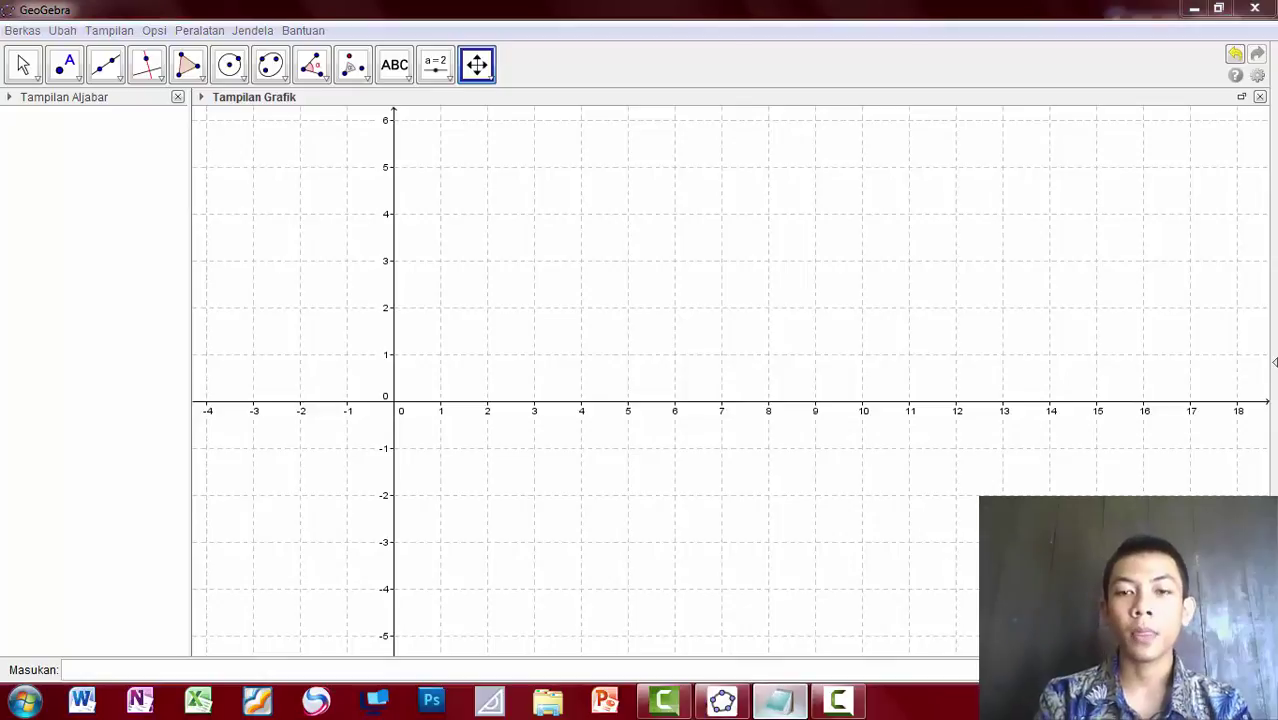
Read part c of the exercise in Notepad, then plot point A at (3,4) in GeoGebra
click(778, 700)
click(486, 232)
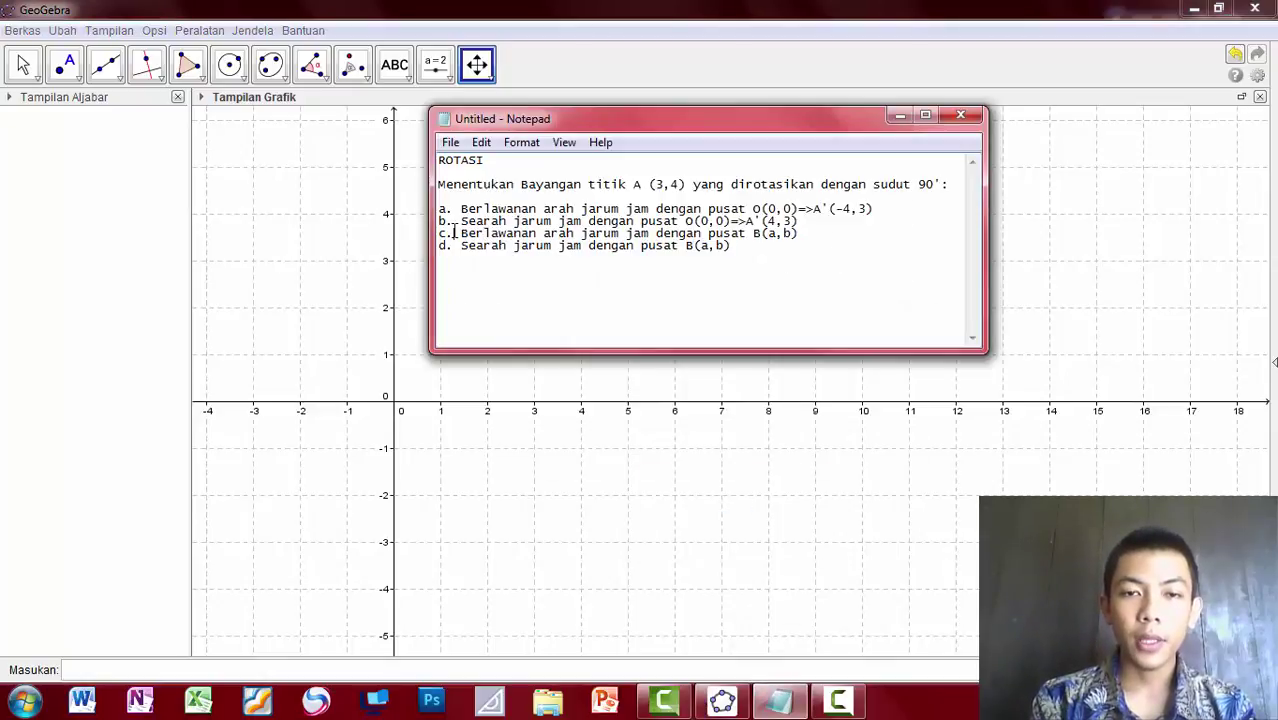
drag(453, 232, 716, 233)
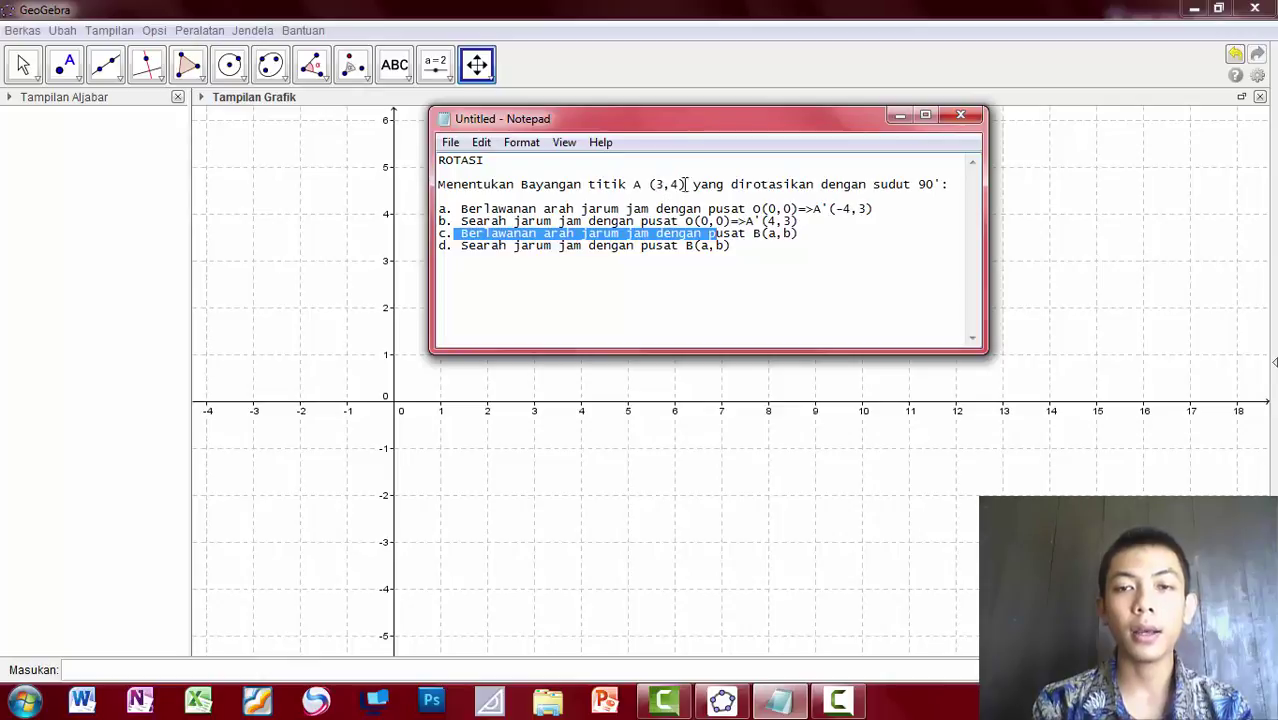
click(168, 672)
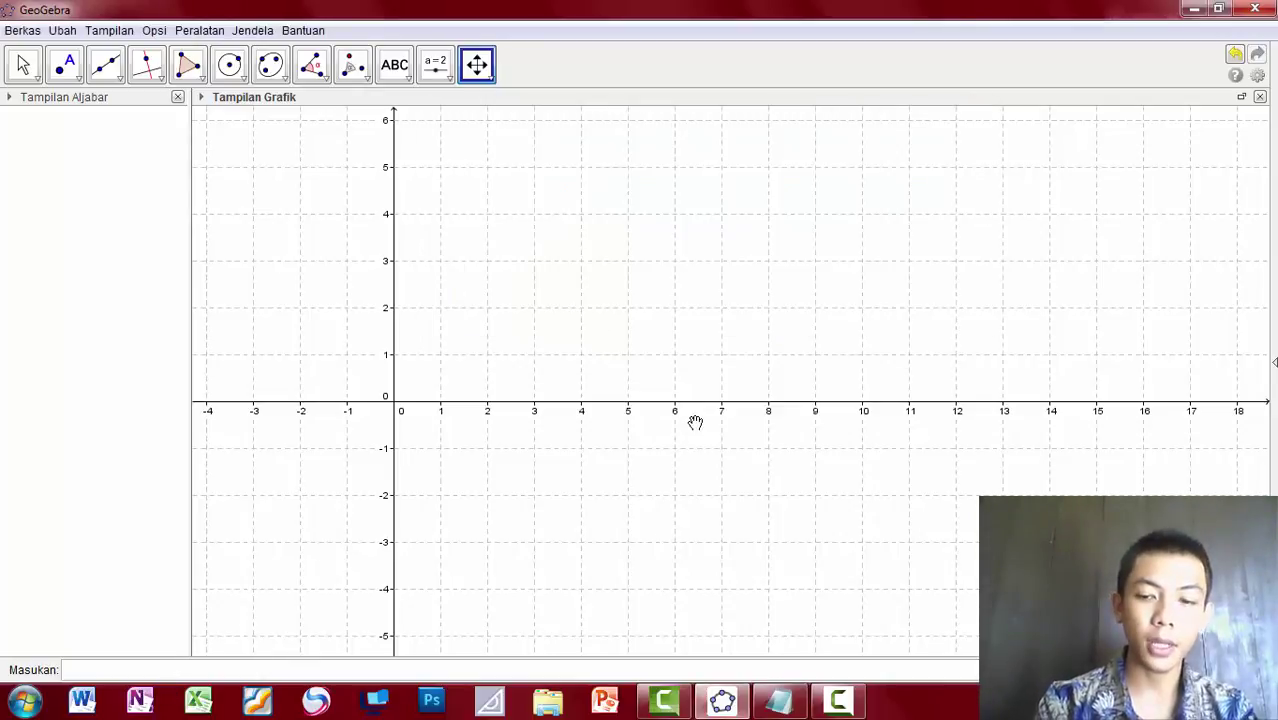
text(()
text(3,4)
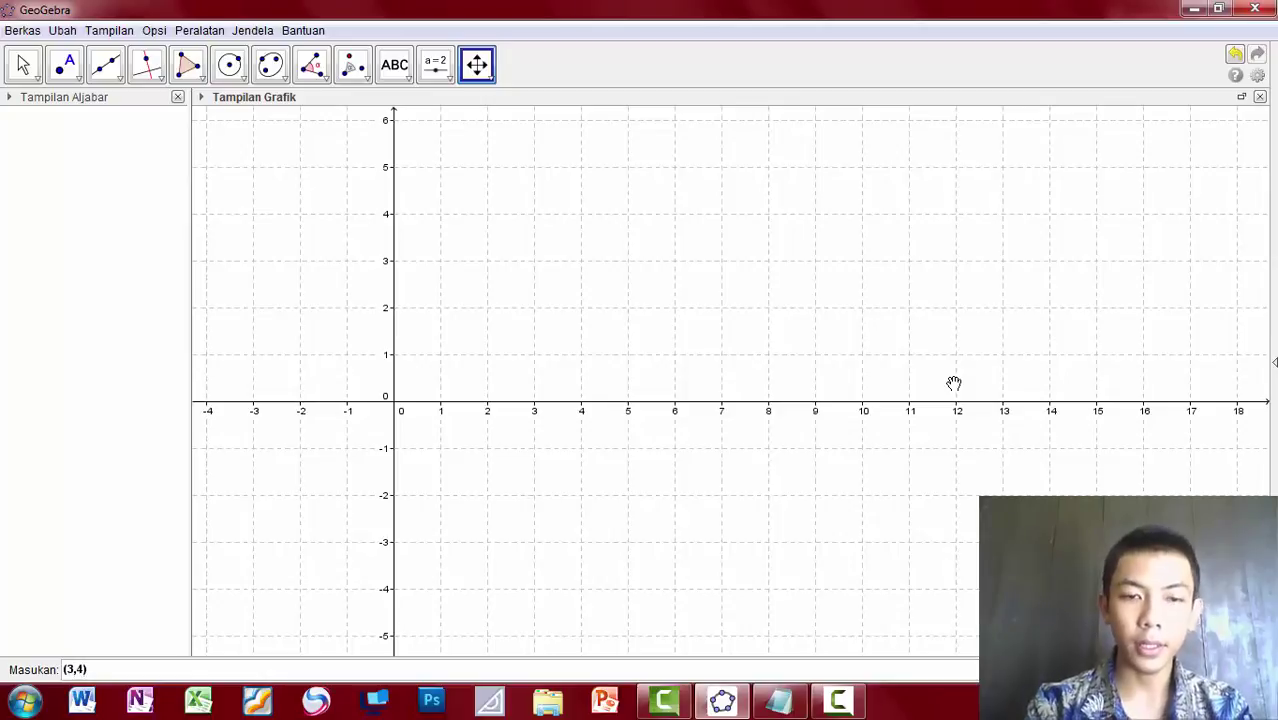
key(Return)
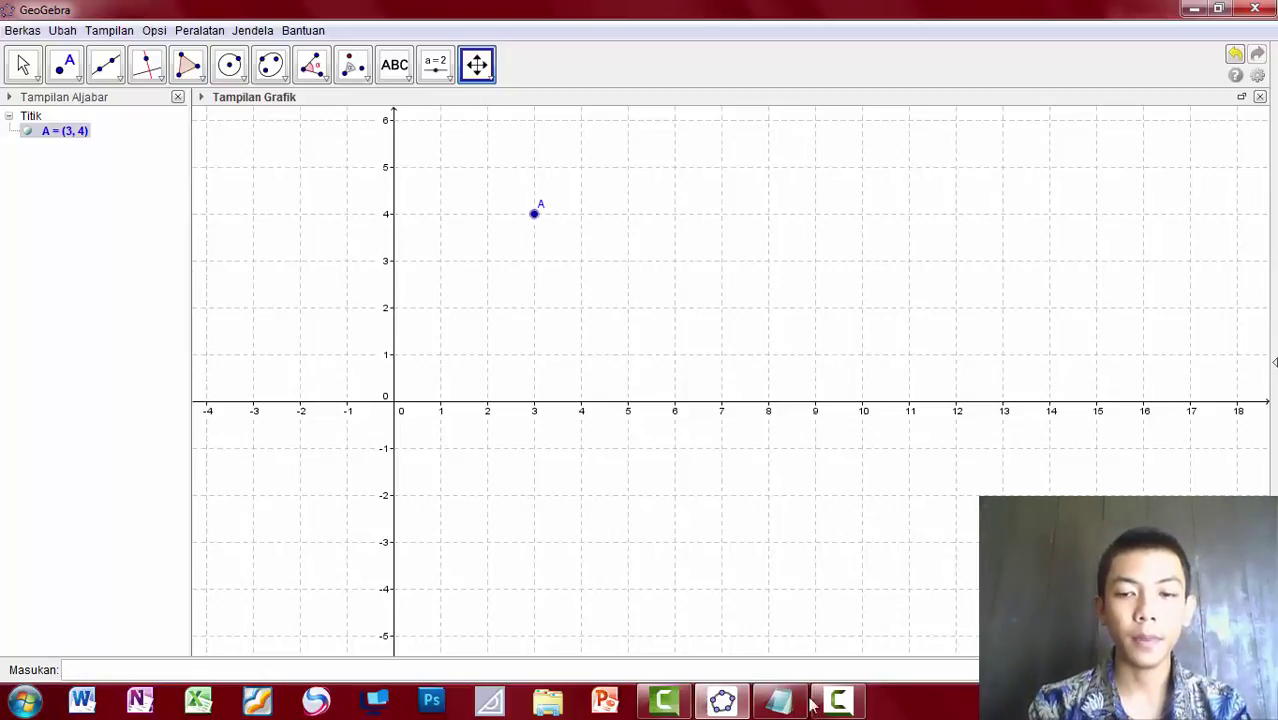
In the Notepad exercise, replace the centre B(a,b) with B(2,3) in lines c and d
click(779, 700)
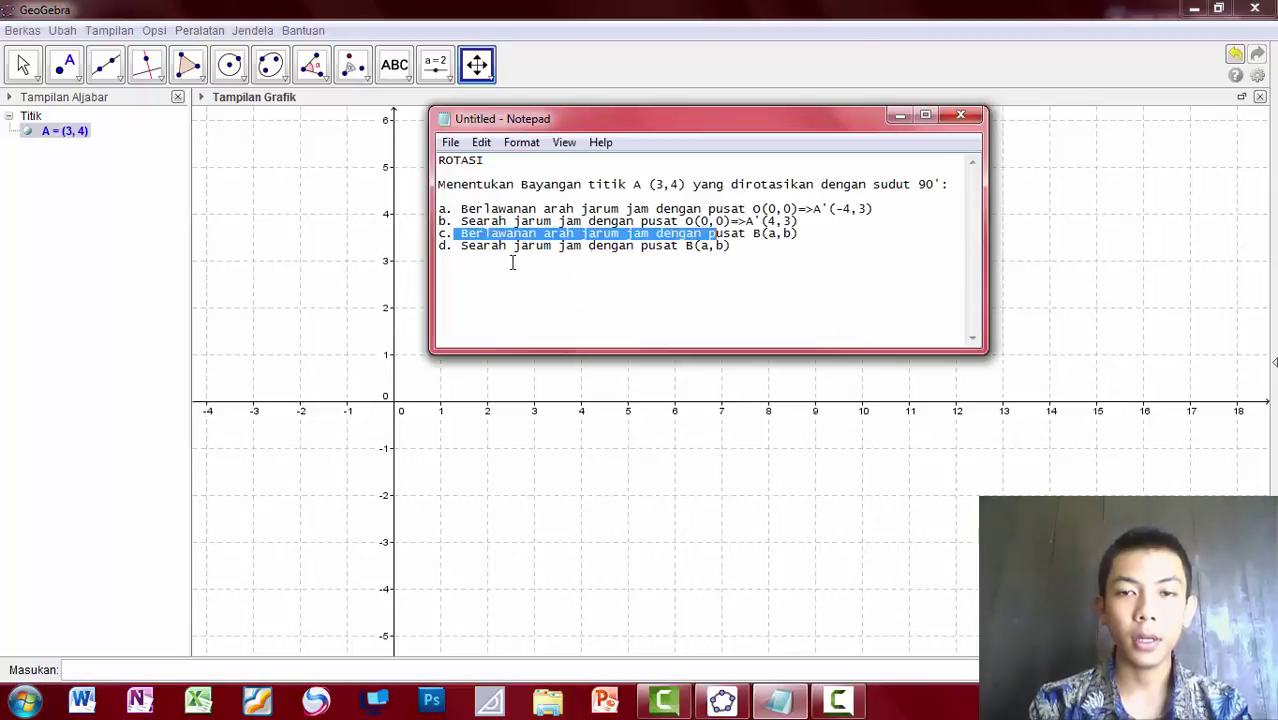
click(525, 243)
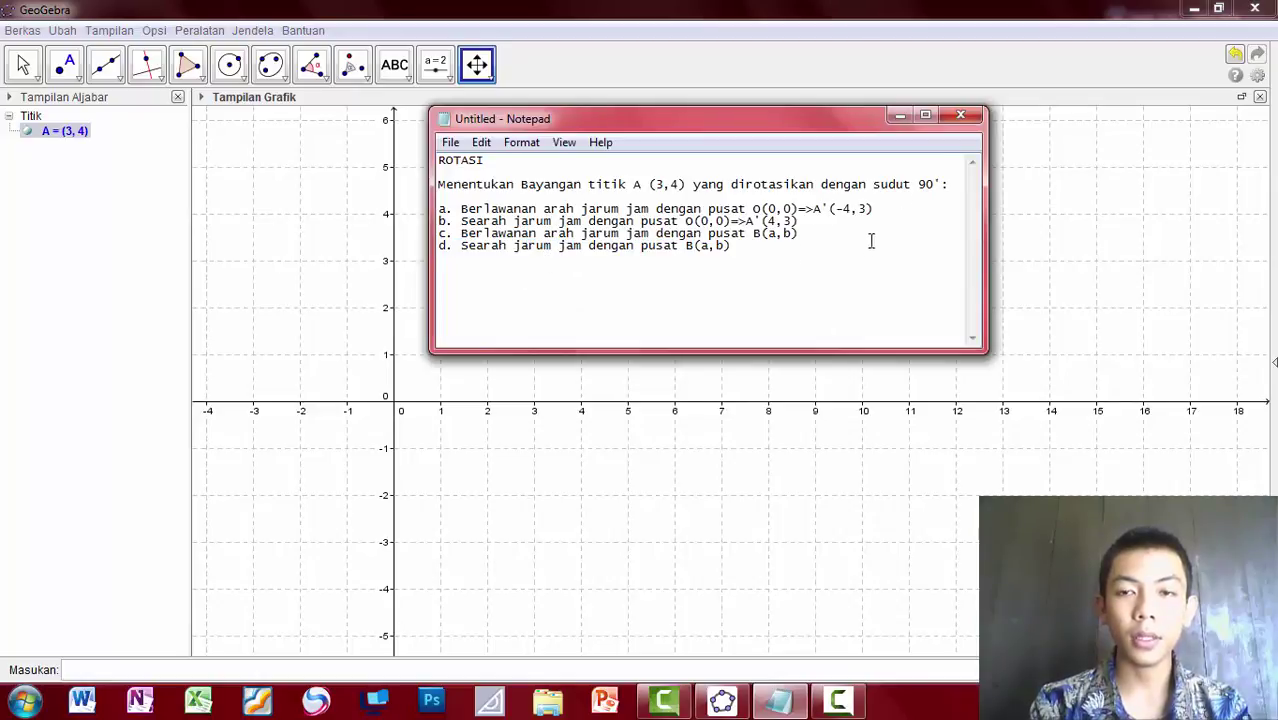
drag(802, 235, 862, 274)
click(805, 231)
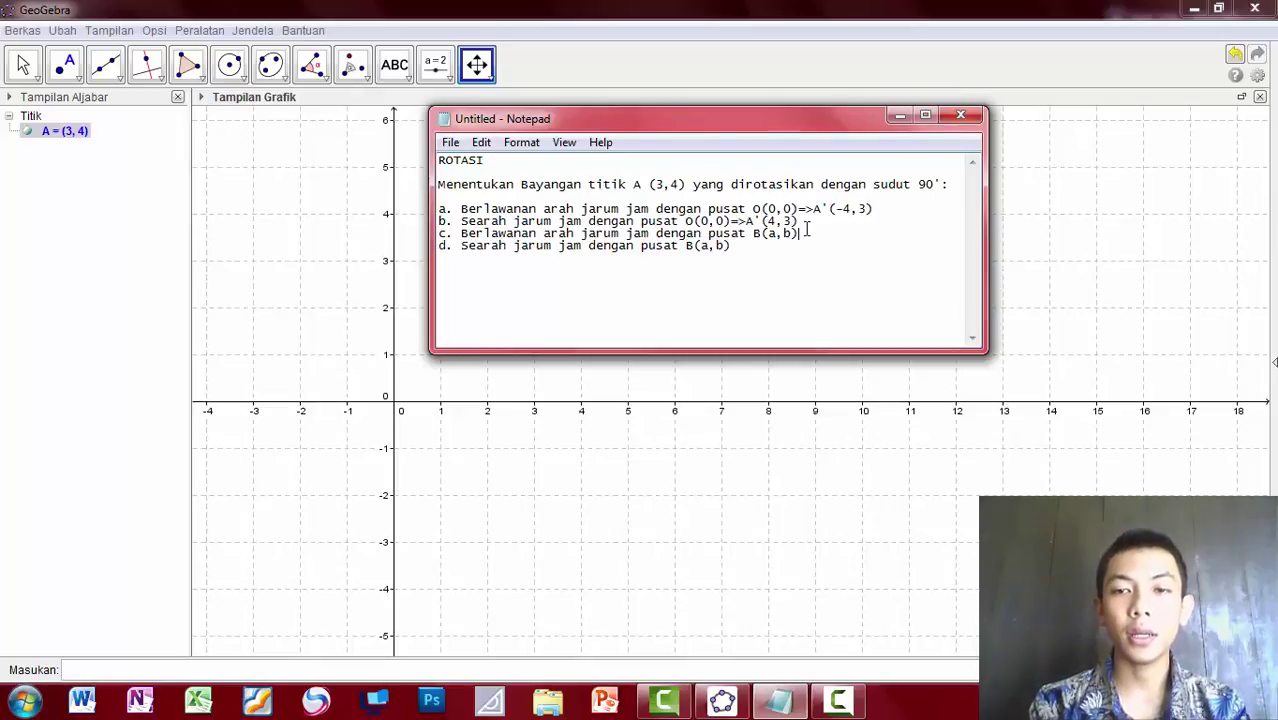
key(BackSpace)
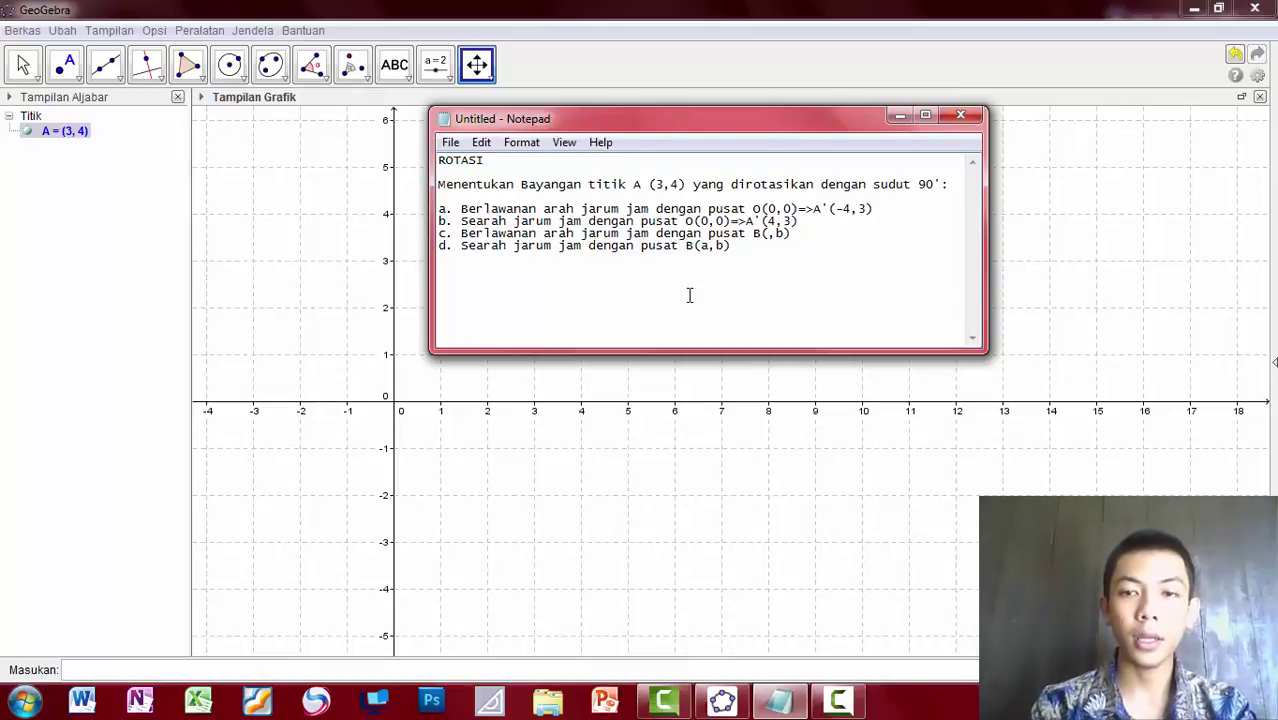
text(2)
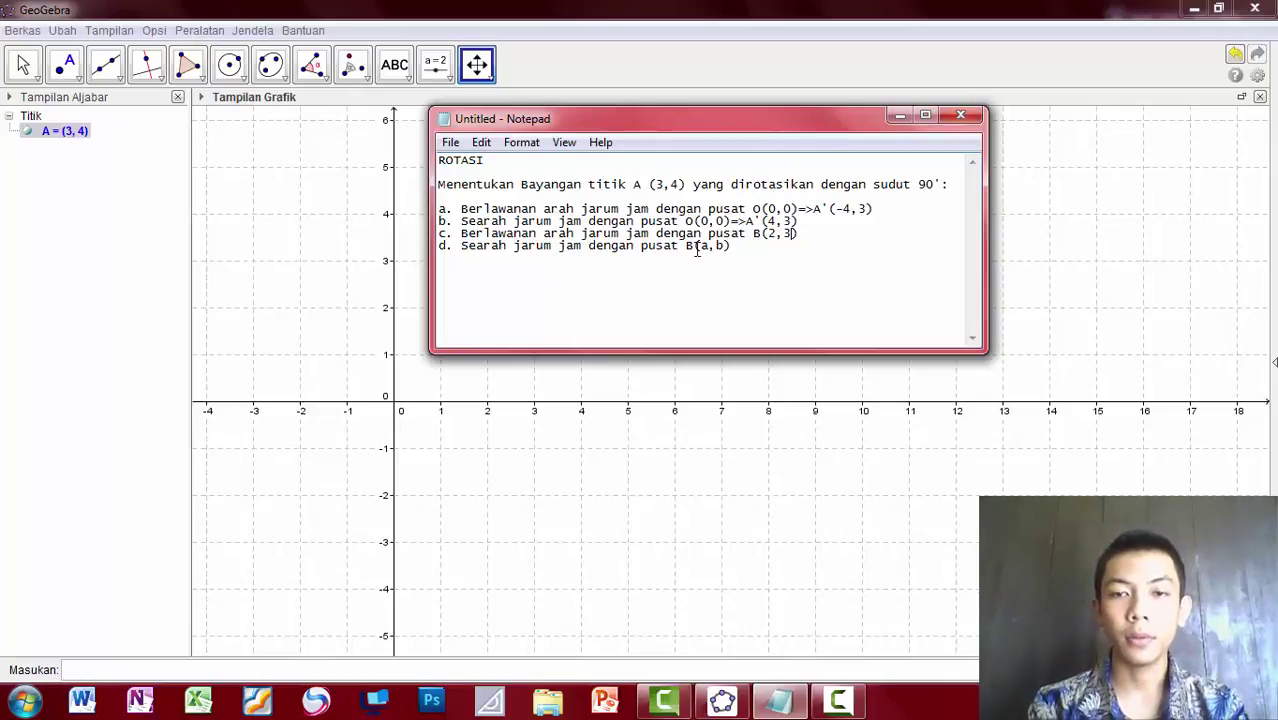
click(705, 247)
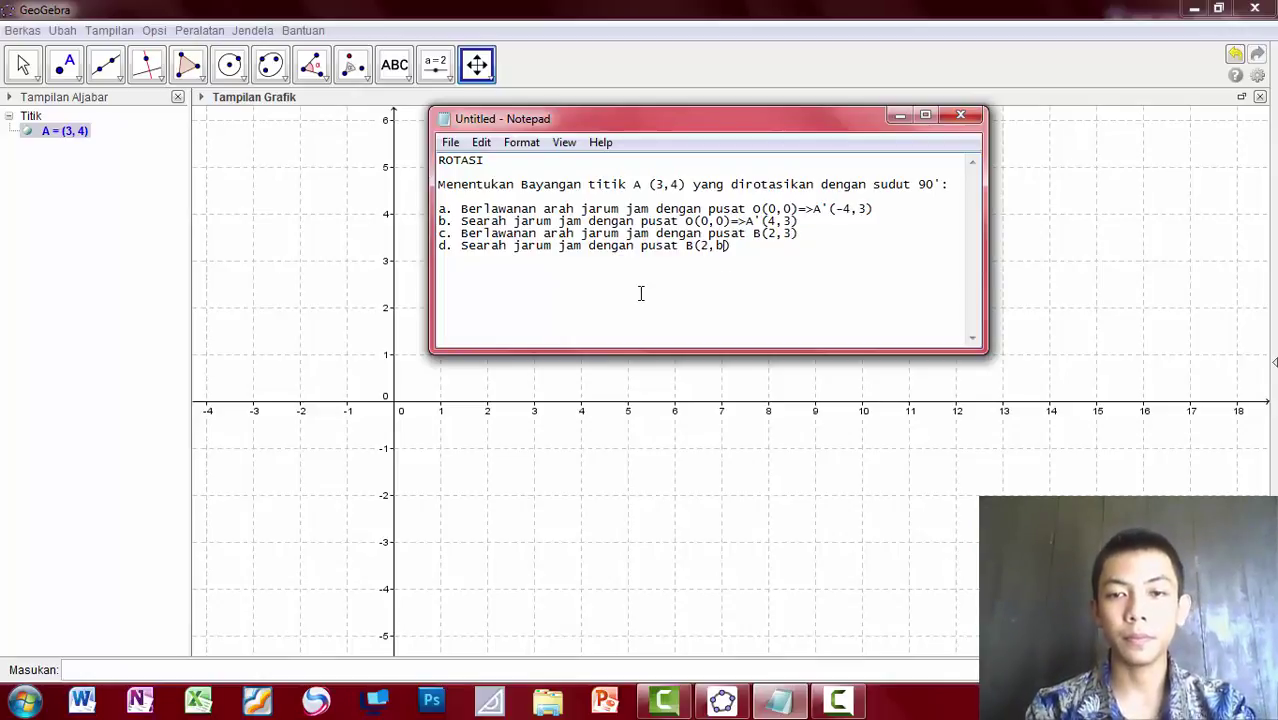
Return to GeoGebra and plot point B at (2,3)
click(899, 116)
click(100, 665)
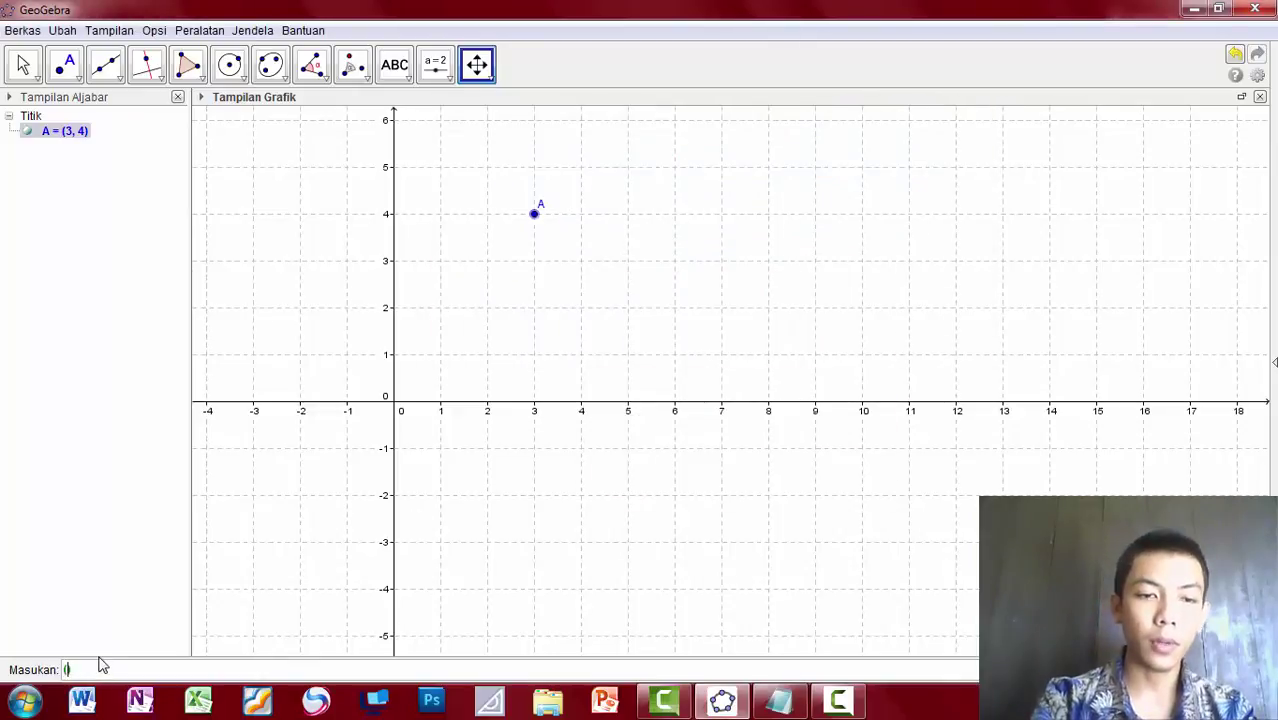
key(Return)
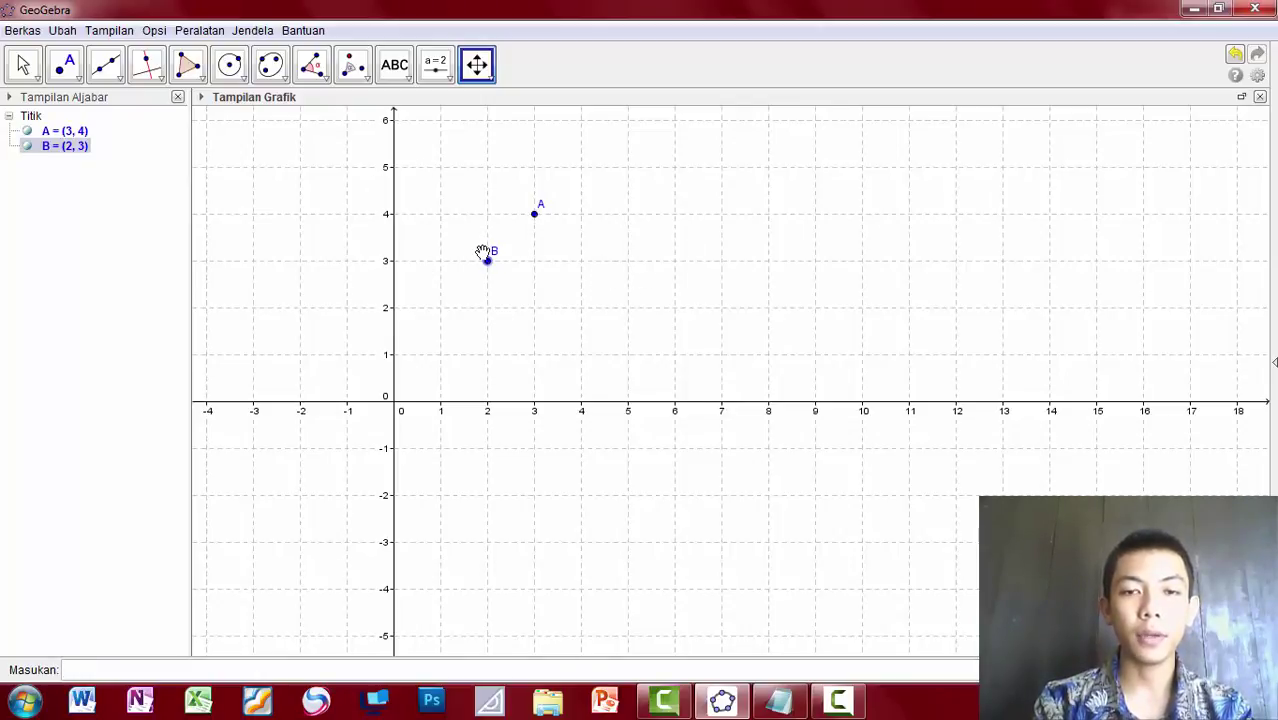
Set point A's label to show its name and value (Nama & Nilai)
click(22, 64)
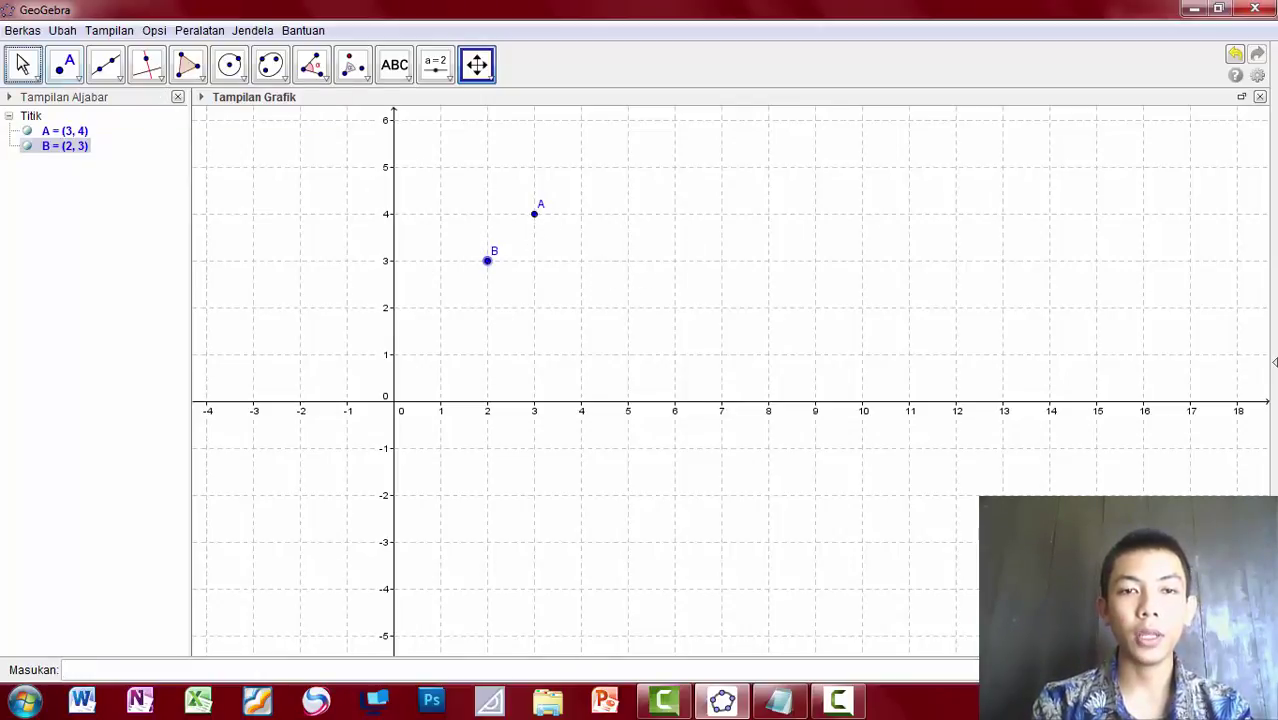
right_click(537, 217)
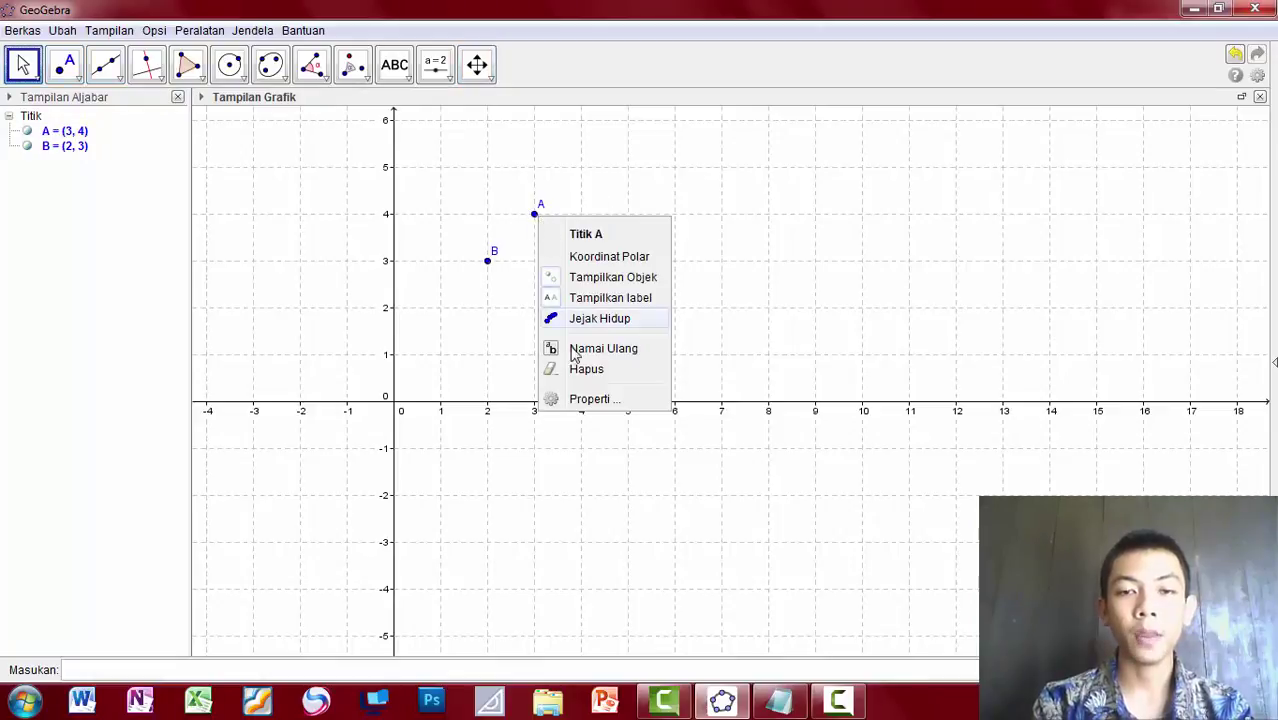
click(596, 399)
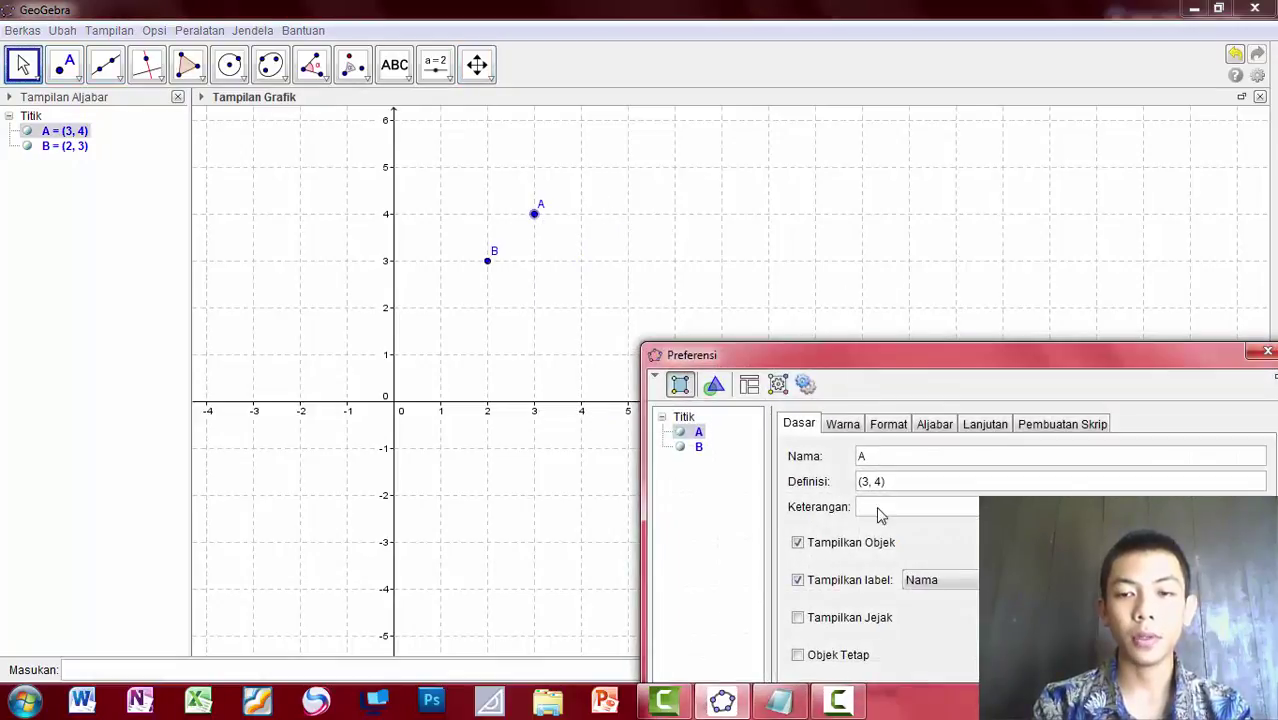
click(940, 581)
click(941, 610)
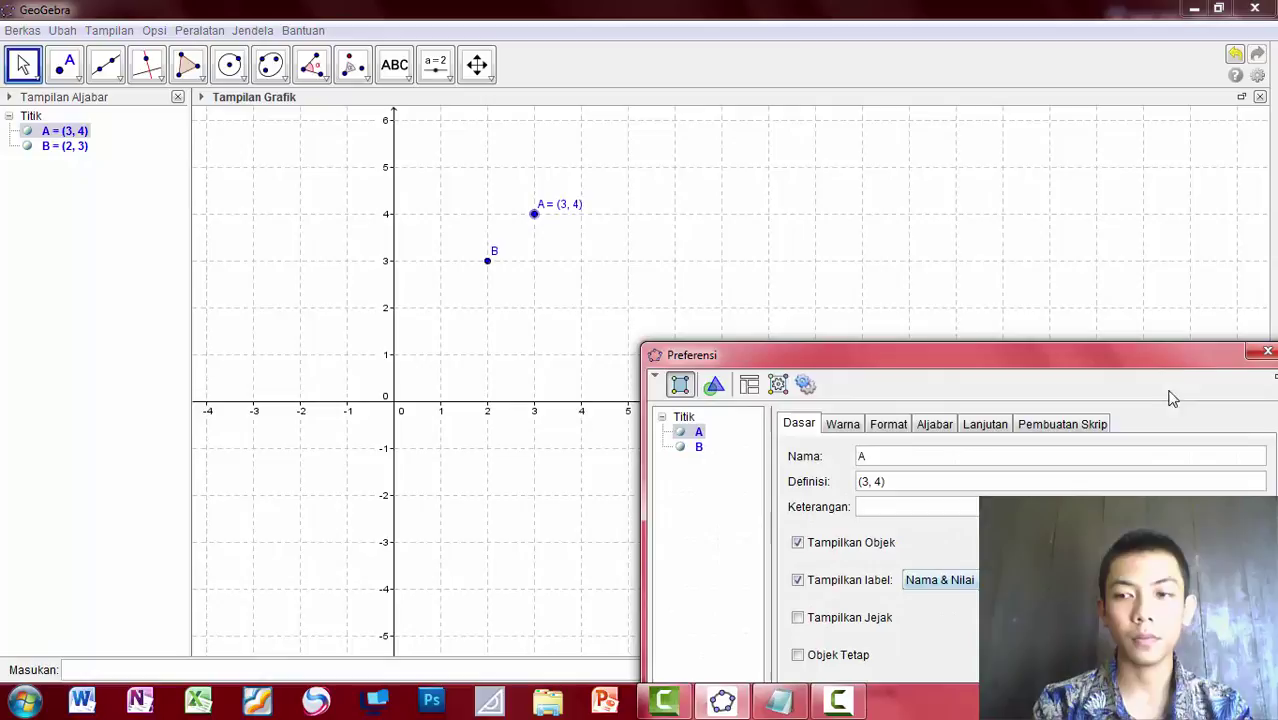
click(1264, 351)
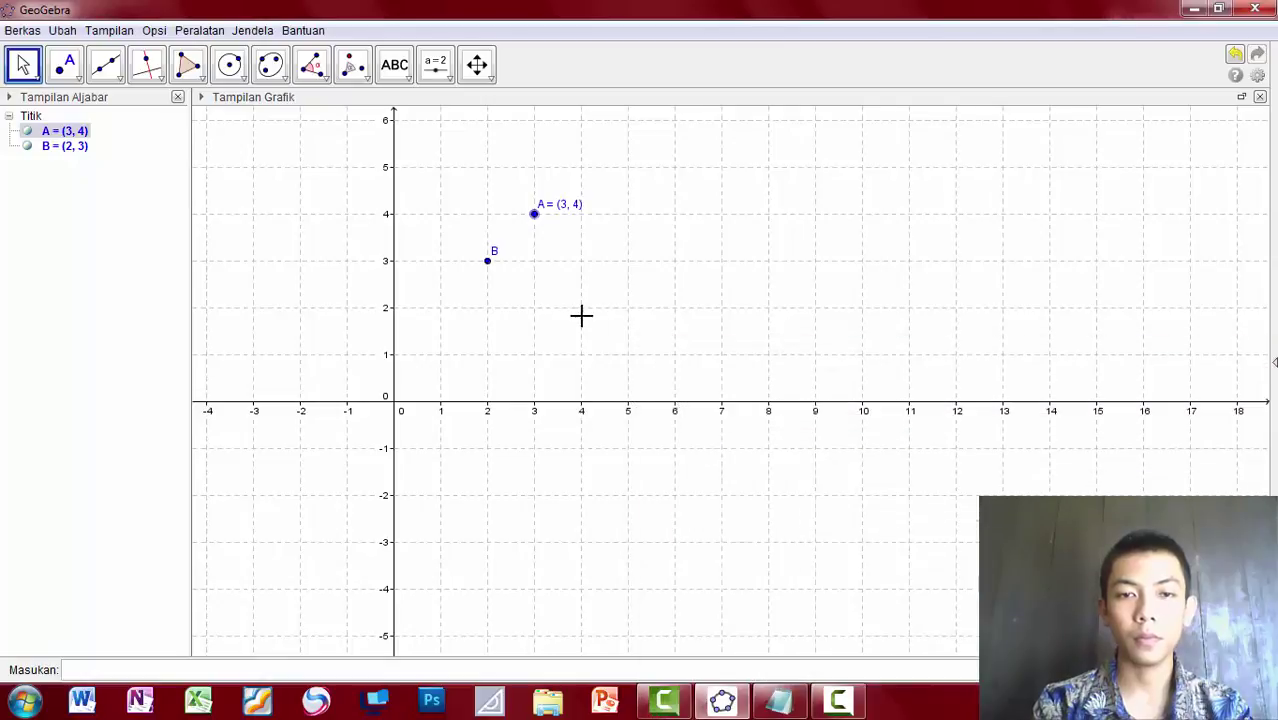
Set point B's label to show its name and value (Nama & Nilai)
click(487, 261)
right_click(487, 262)
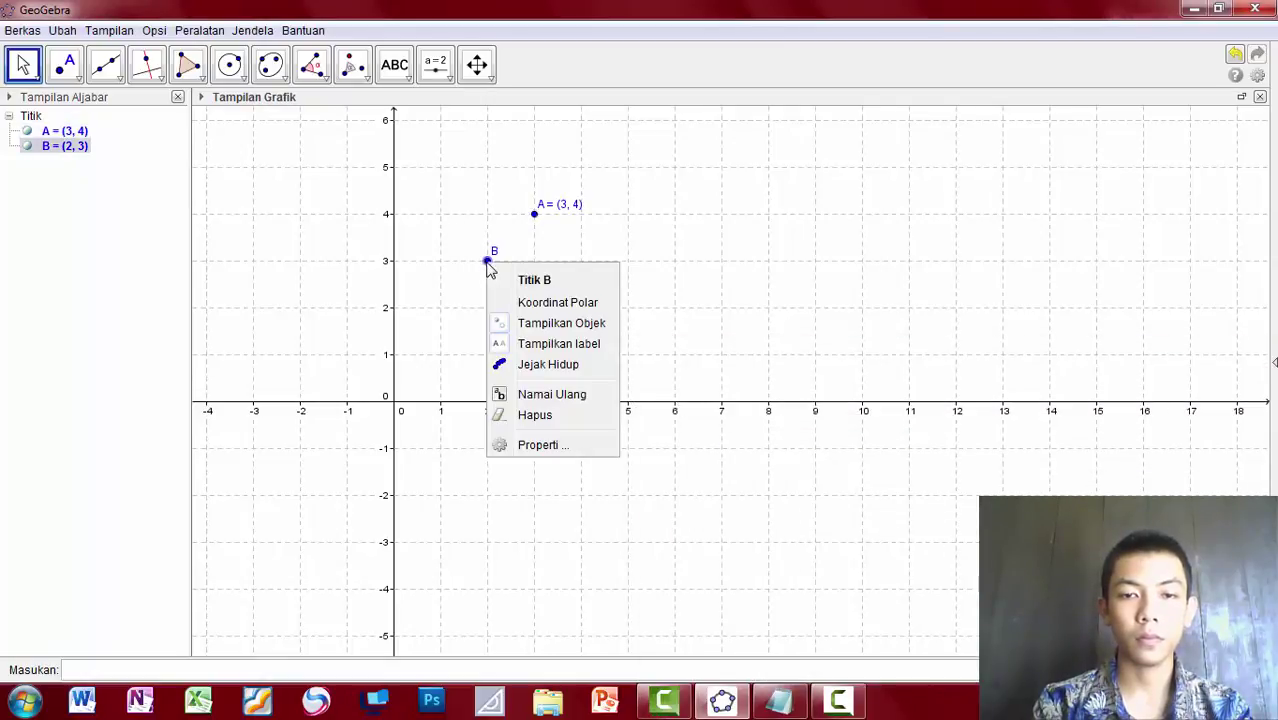
click(528, 445)
click(963, 590)
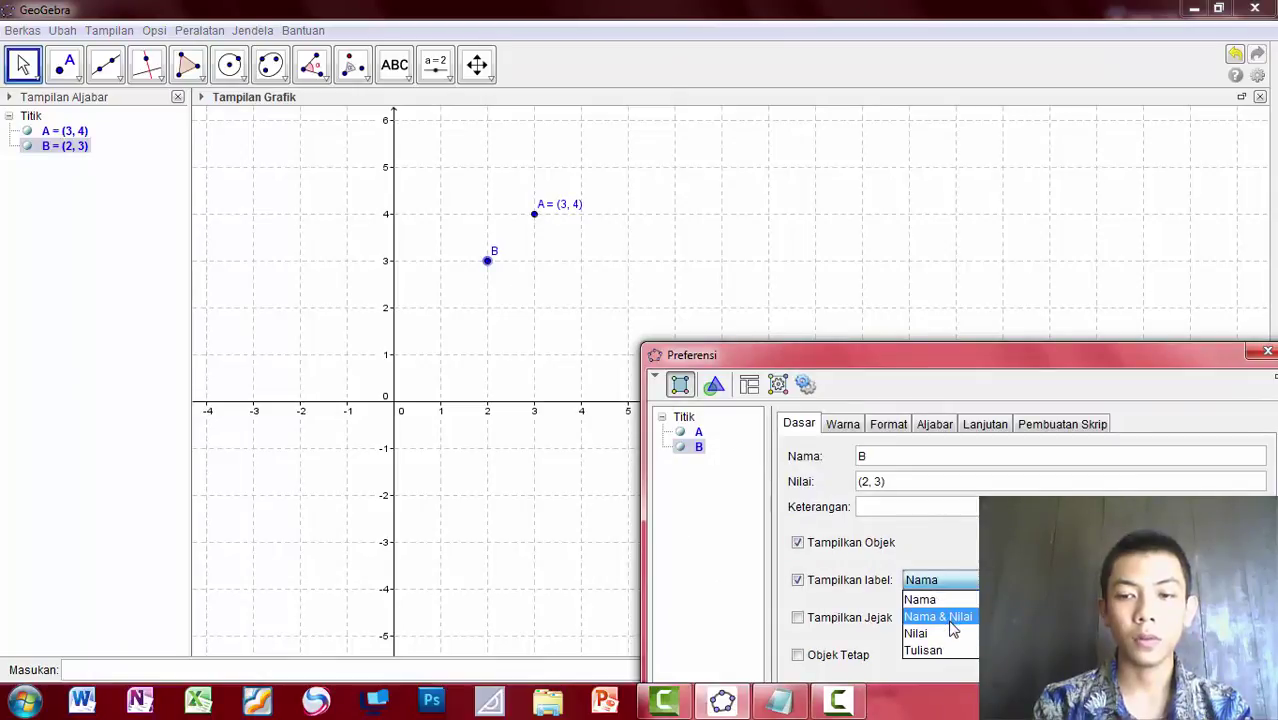
click(940, 614)
click(1267, 351)
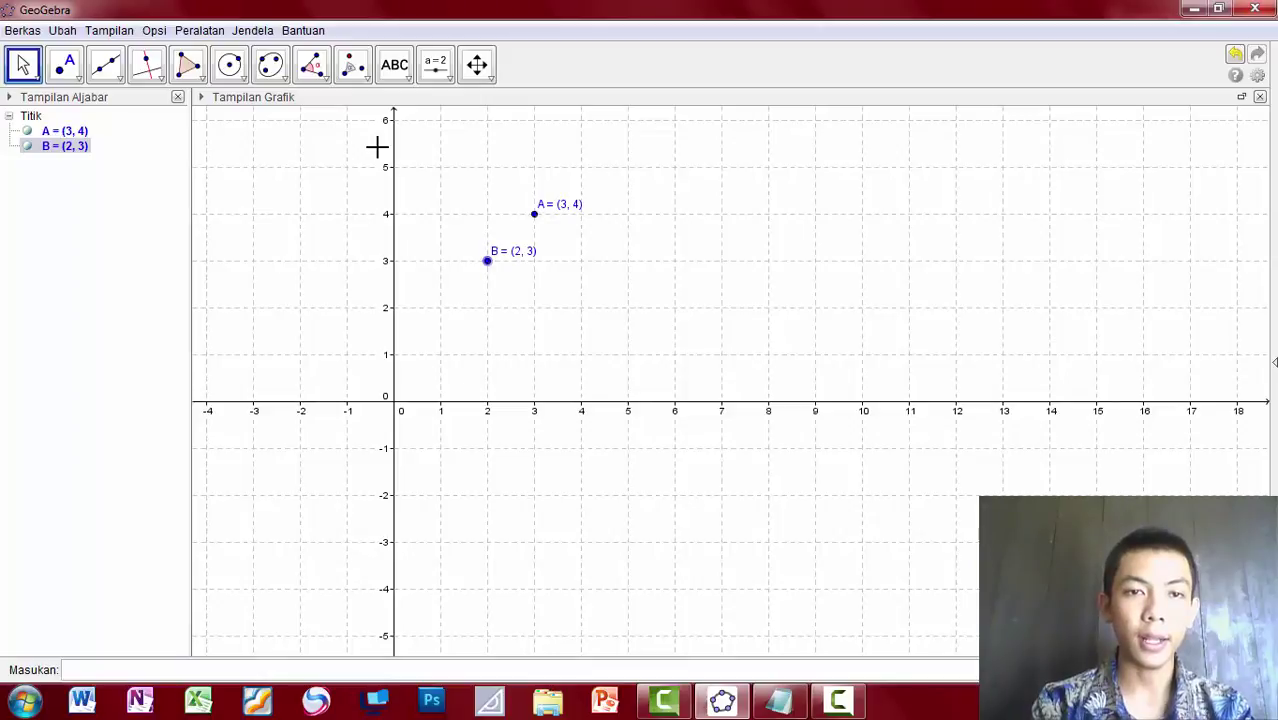
Rotate point A about point B by 90° counterclockwise (berlawanan arah jarum jam), checking the direction against part c in Notepad
click(360, 68)
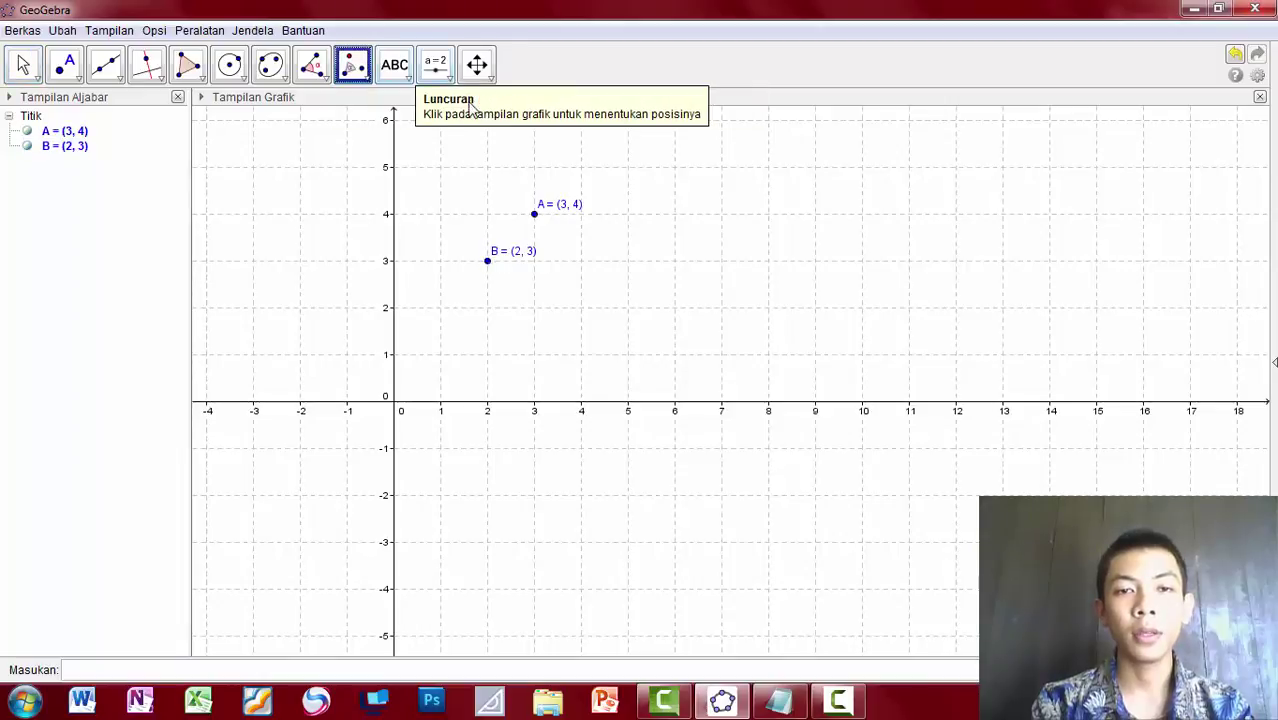
click(534, 214)
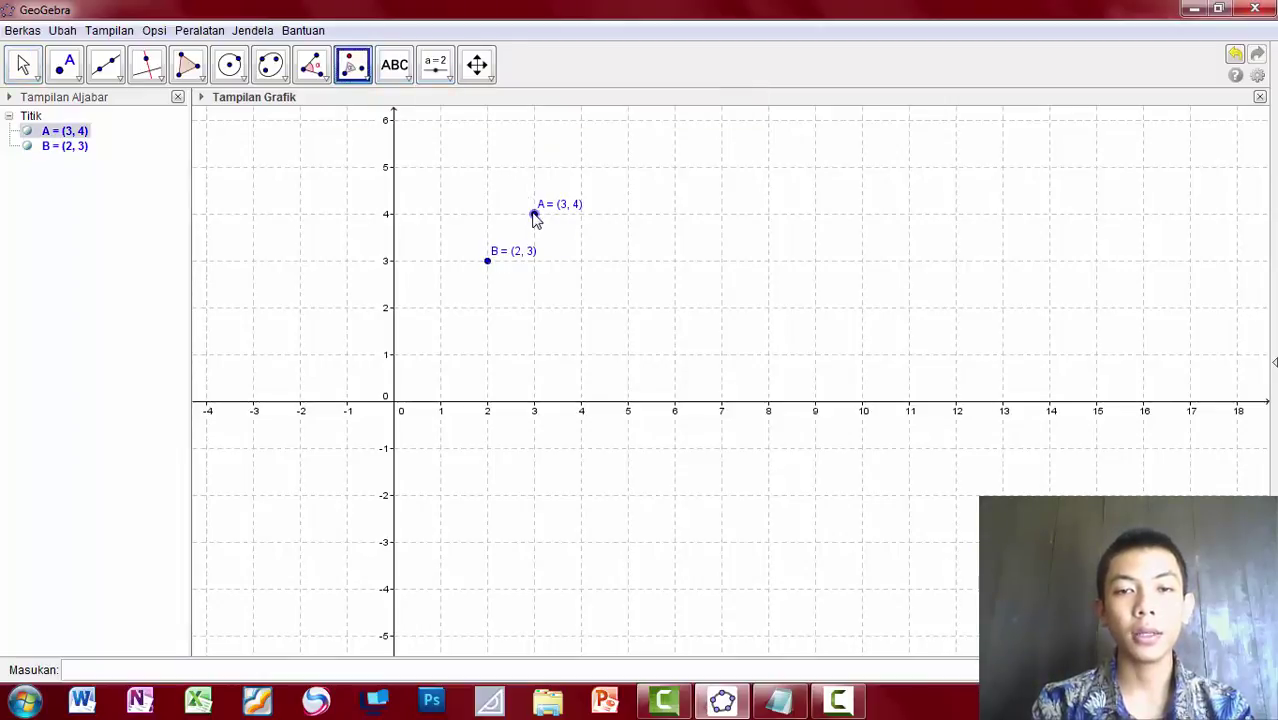
click(485, 262)
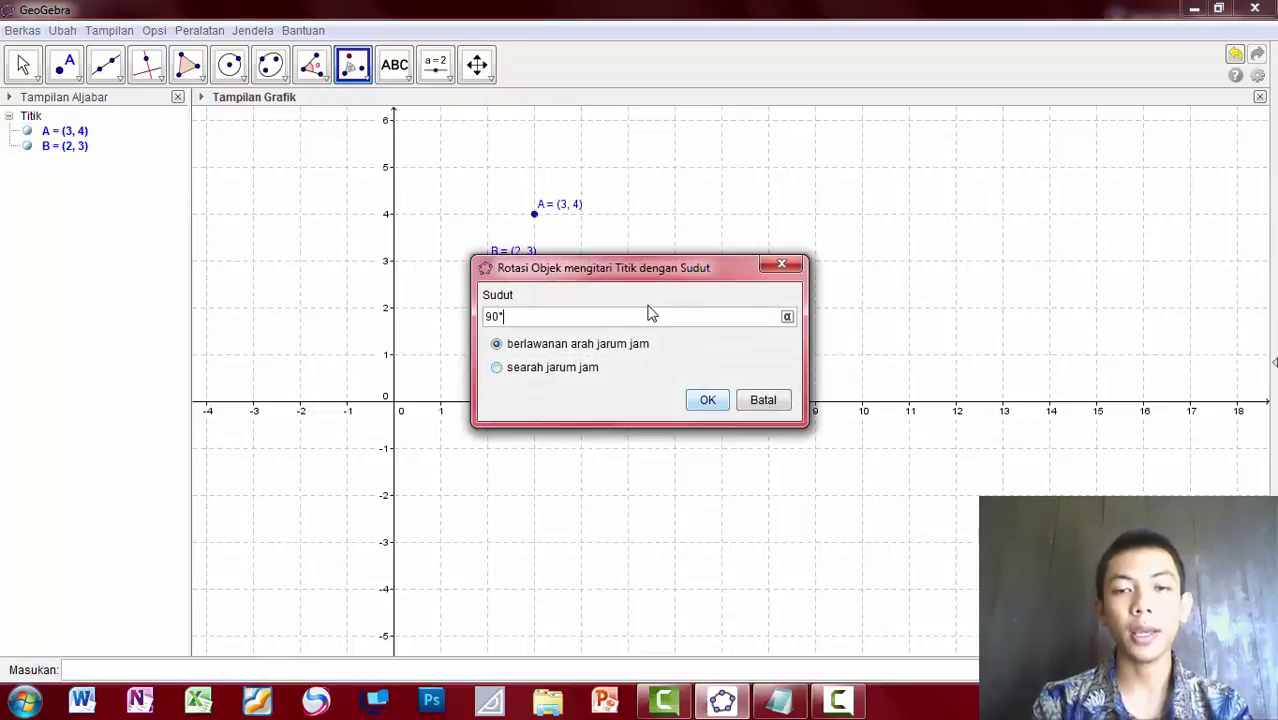
drag(615, 265, 582, 176)
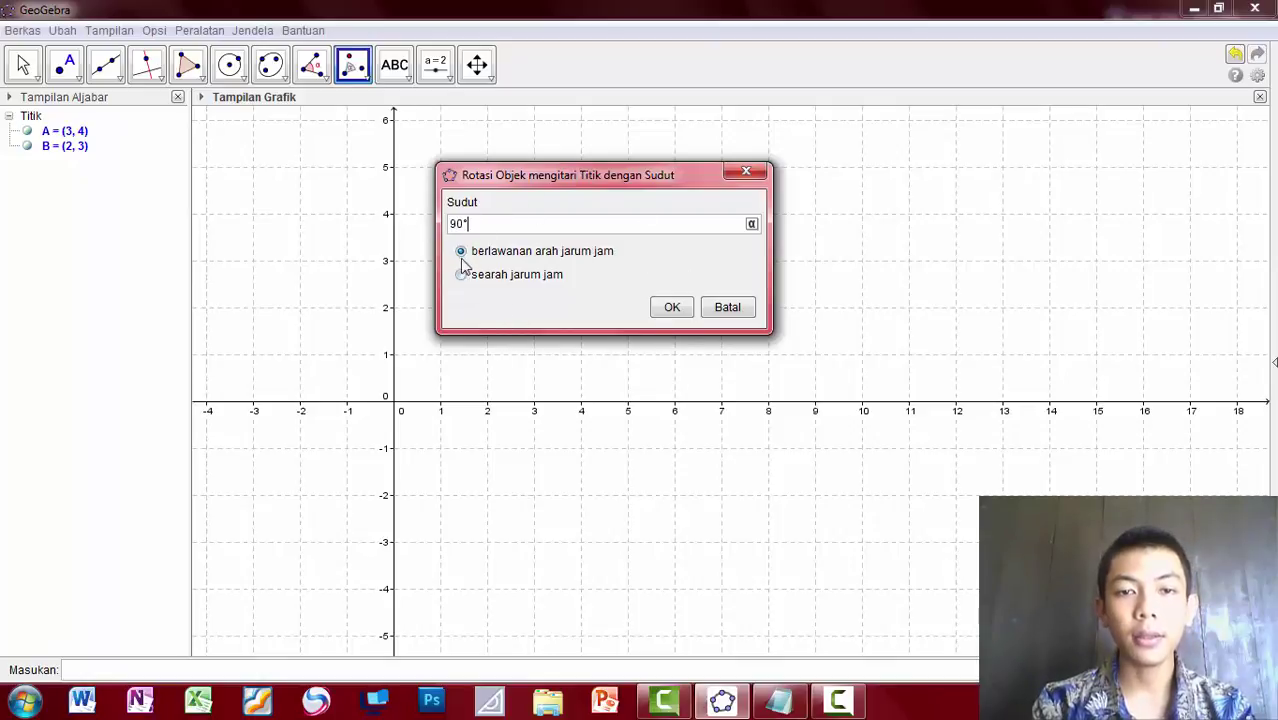
click(778, 700)
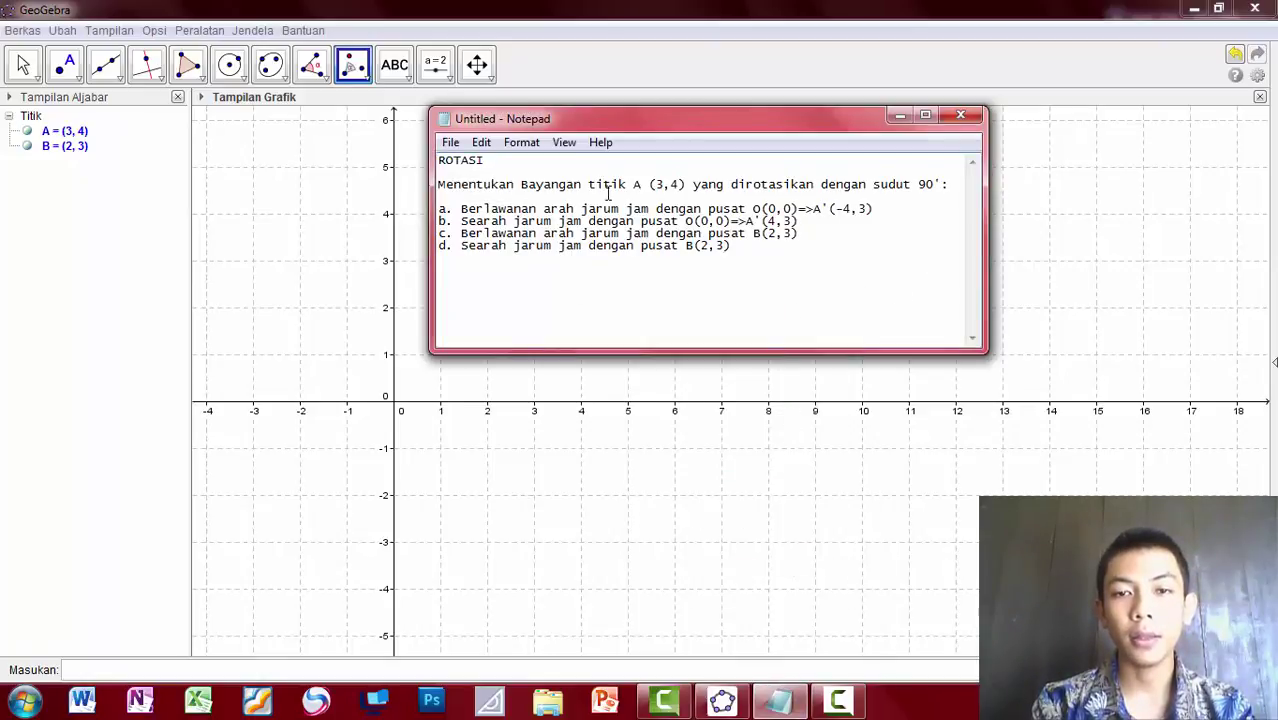
click(899, 116)
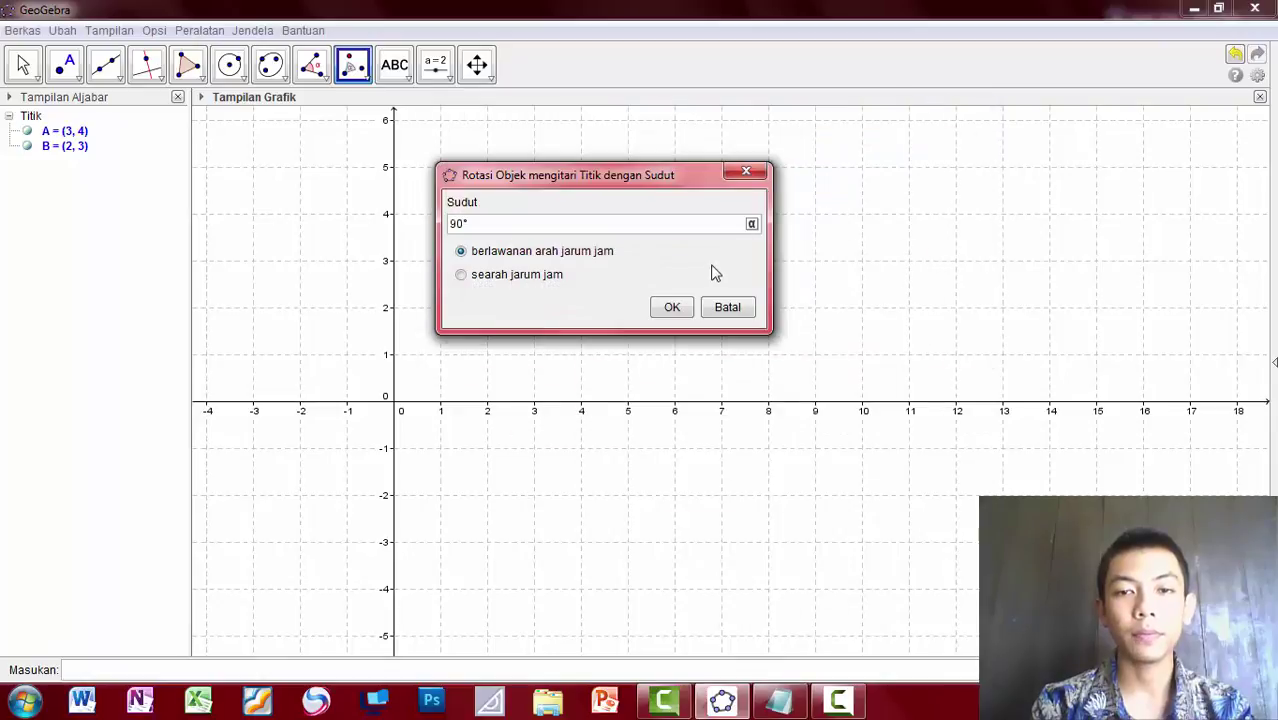
click(668, 308)
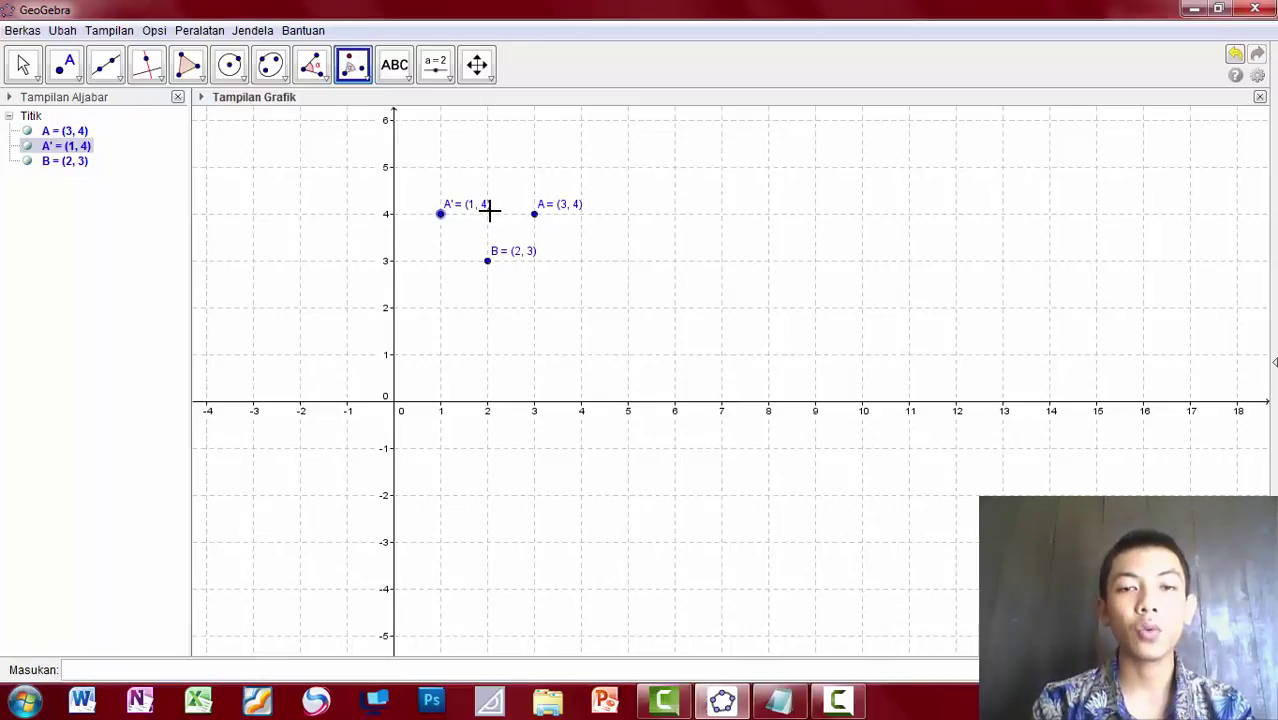
Append the answer =>A'(1,4) to line c of the Notepad exercise, then return to GeoGebra
click(779, 700)
drag(719, 123, 804, 311)
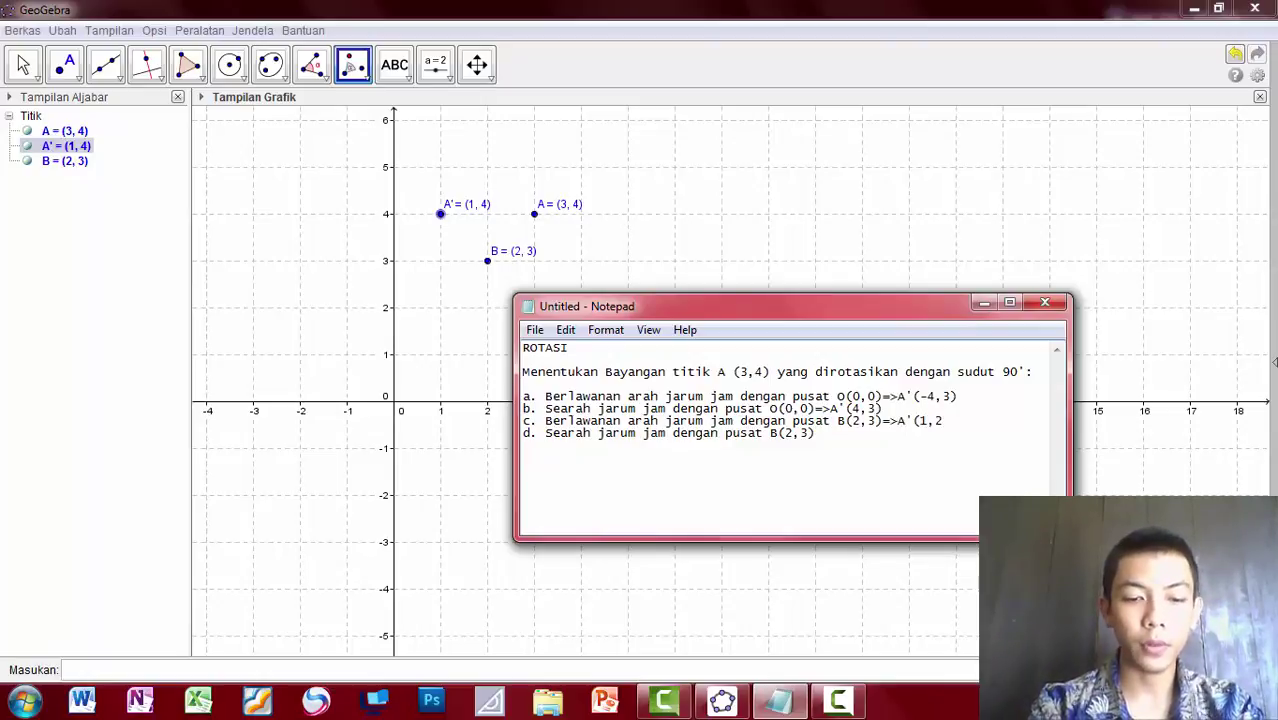
key(Left)
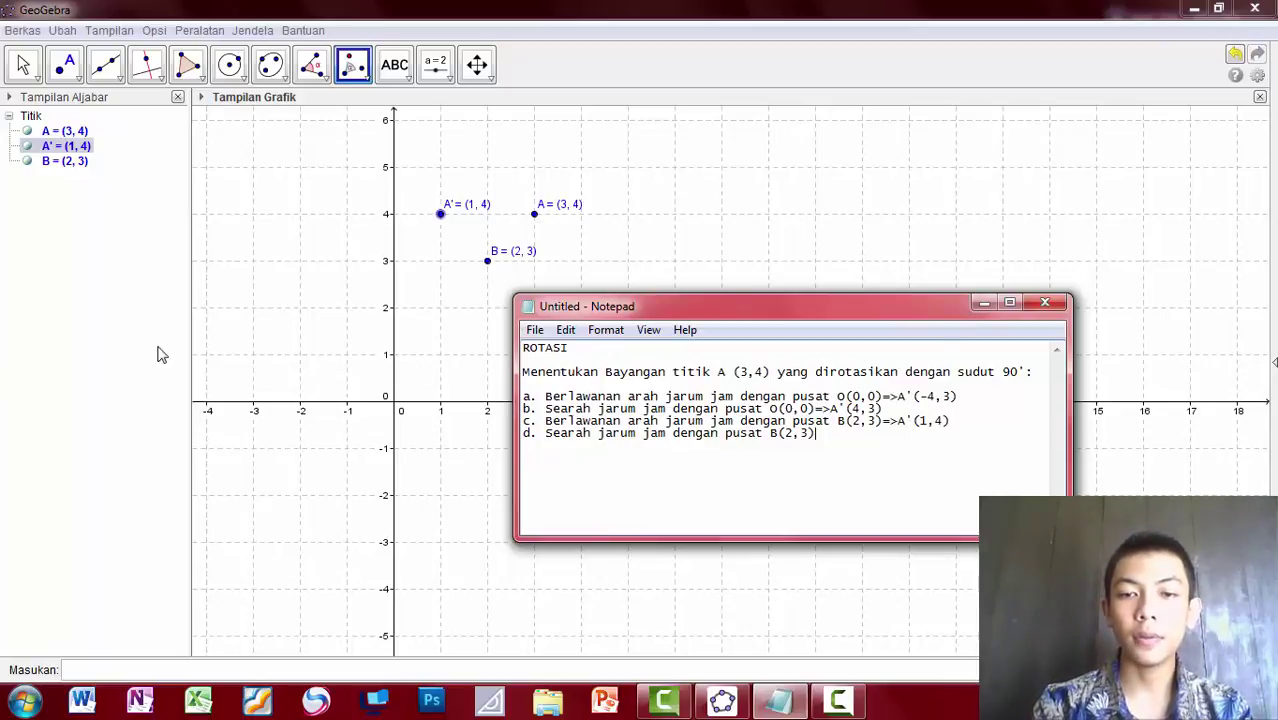
click(976, 305)
Undo the counterclockwise rotation and rotate point A about point B by 90° clockwise (searah jarum jam) instead
key(ctrl+z)
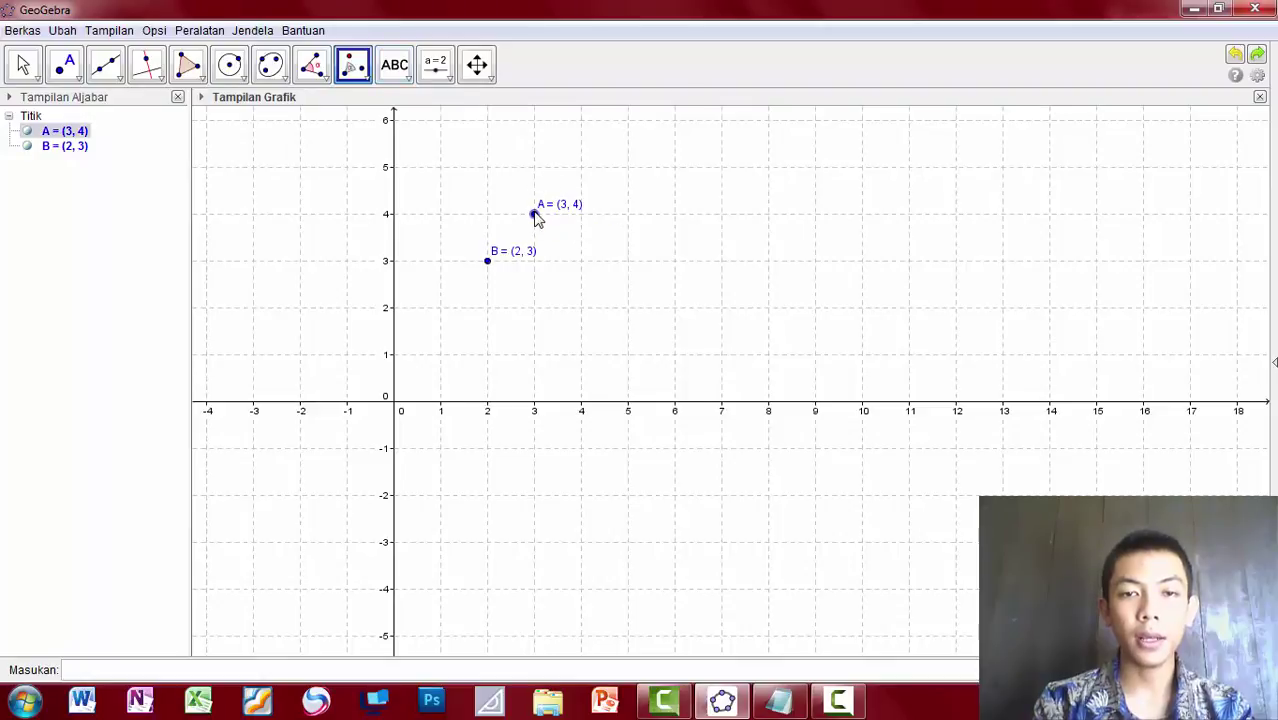
click(487, 262)
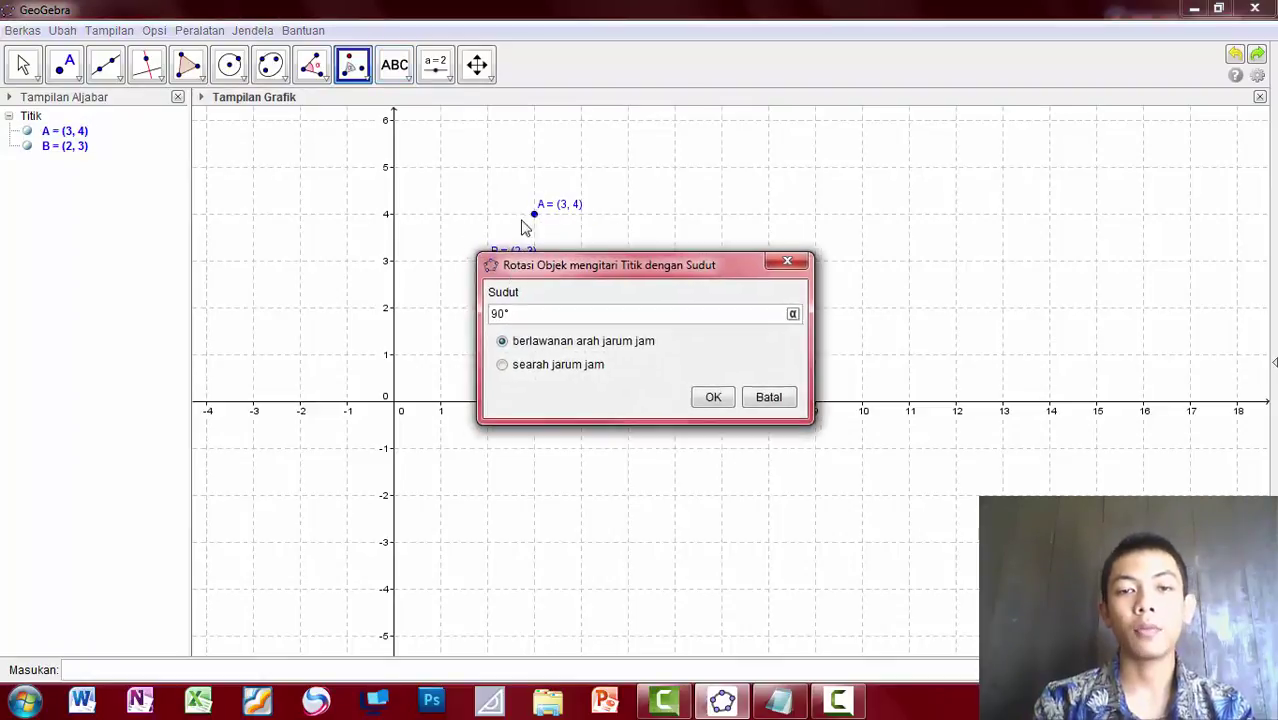
drag(511, 266, 518, 150)
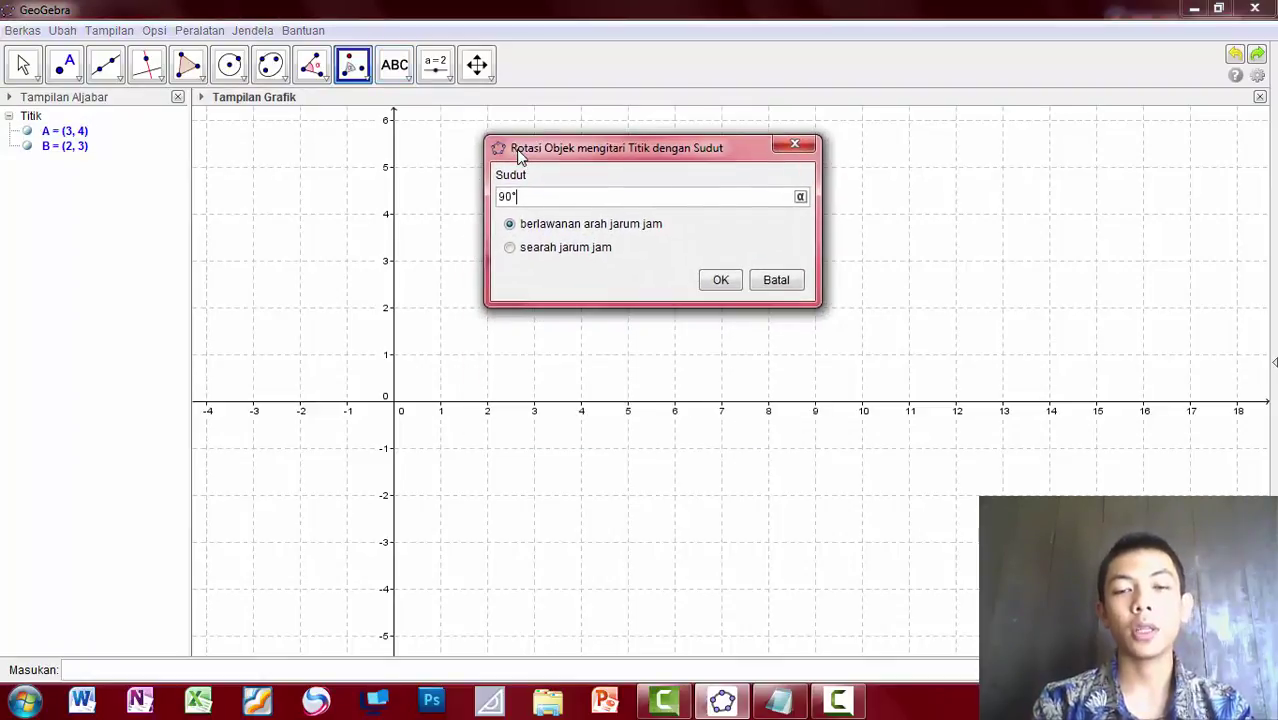
click(511, 248)
click(720, 286)
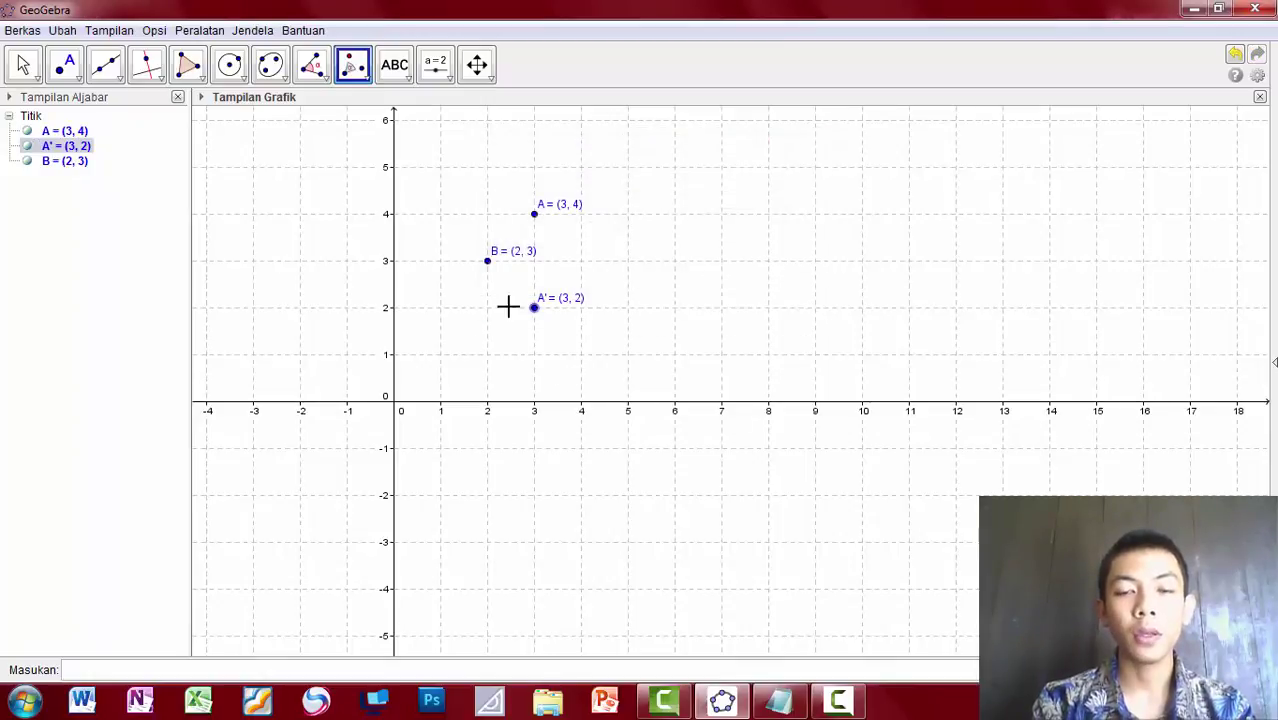
click(535, 215)
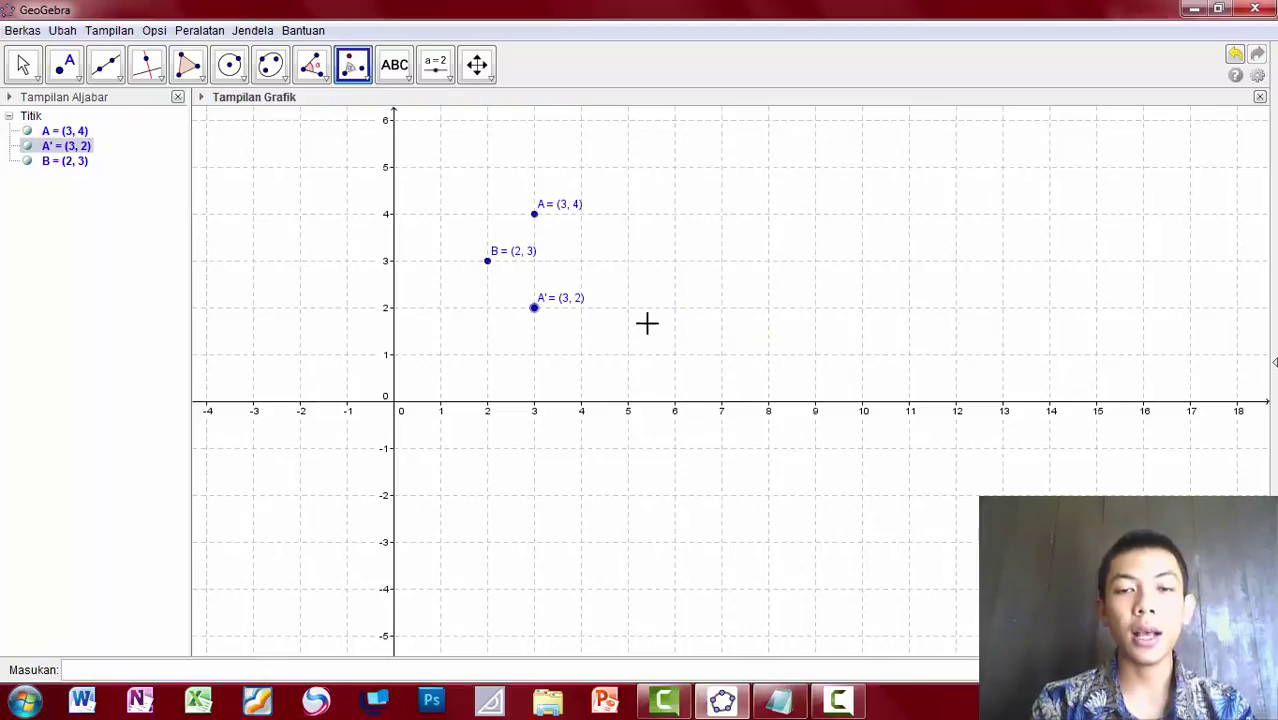
Switch to Notepad and append the answer =>A'(3,2) to line d of the rotation exercise
click(780, 700)
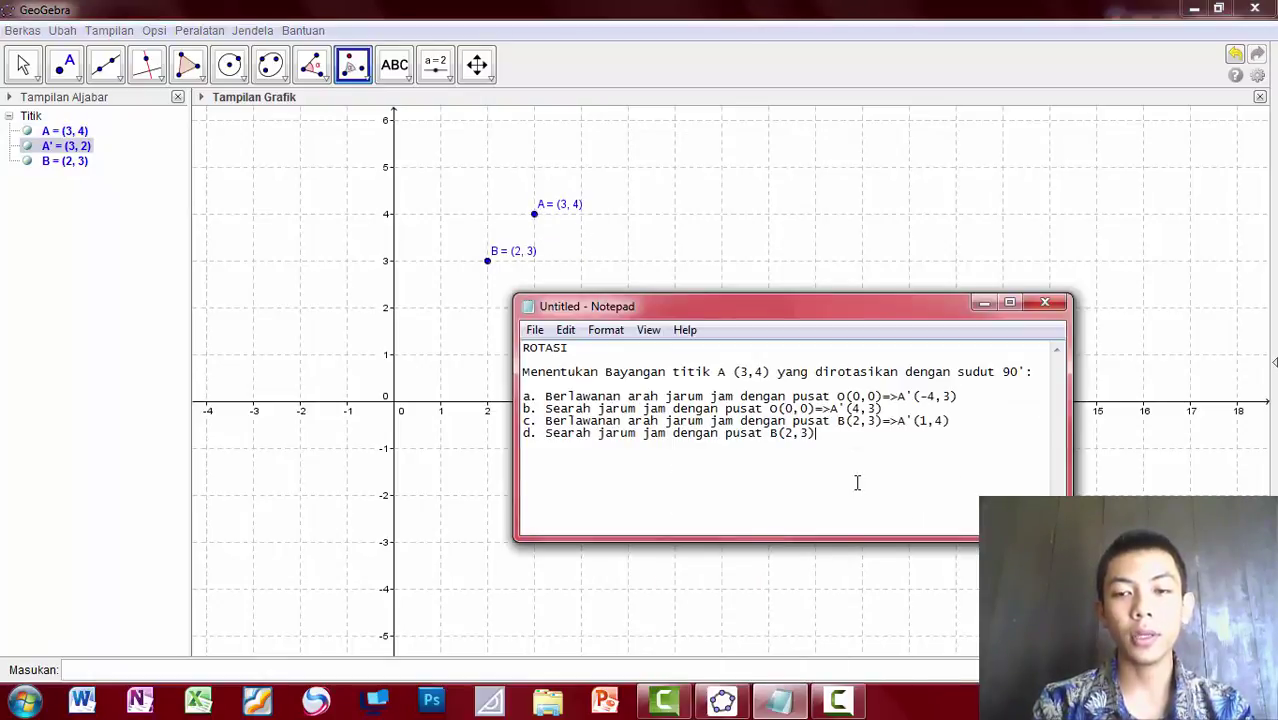
click(856, 446)
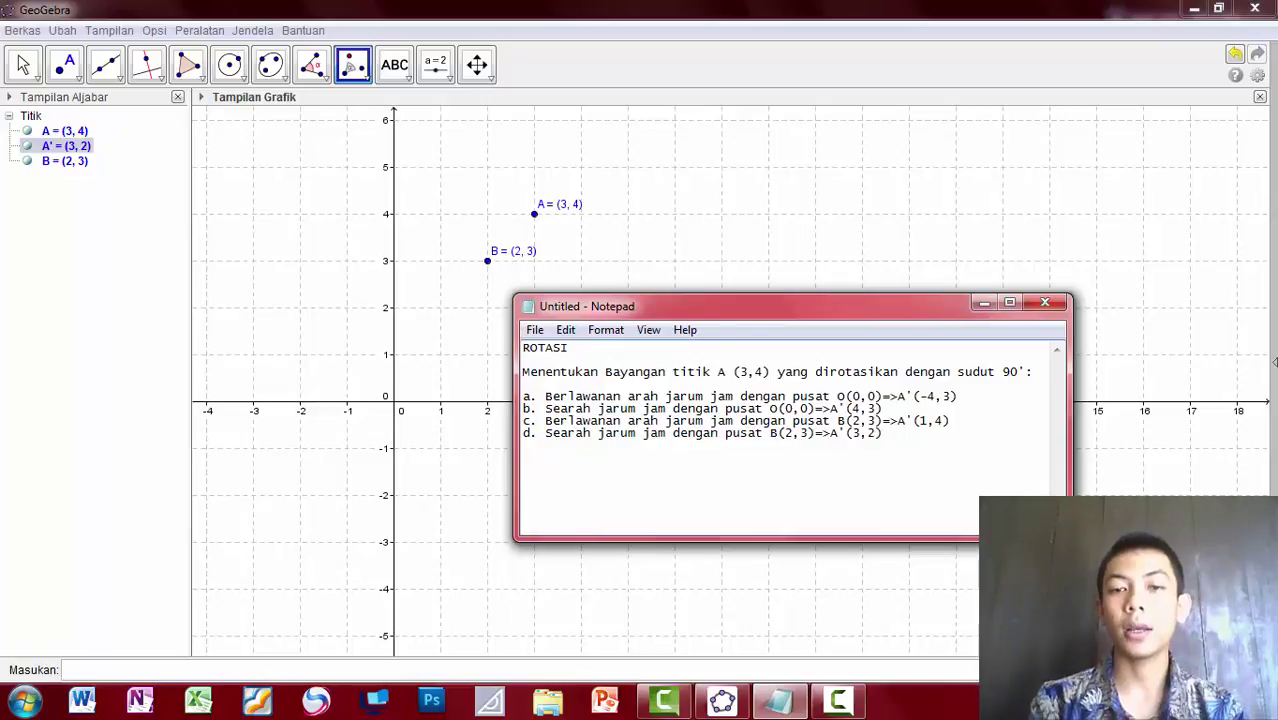
Review the completed answers a to d in Notepad, highlighting all four lines and repositioning the window over the graph
drag(765, 304, 610, 197)
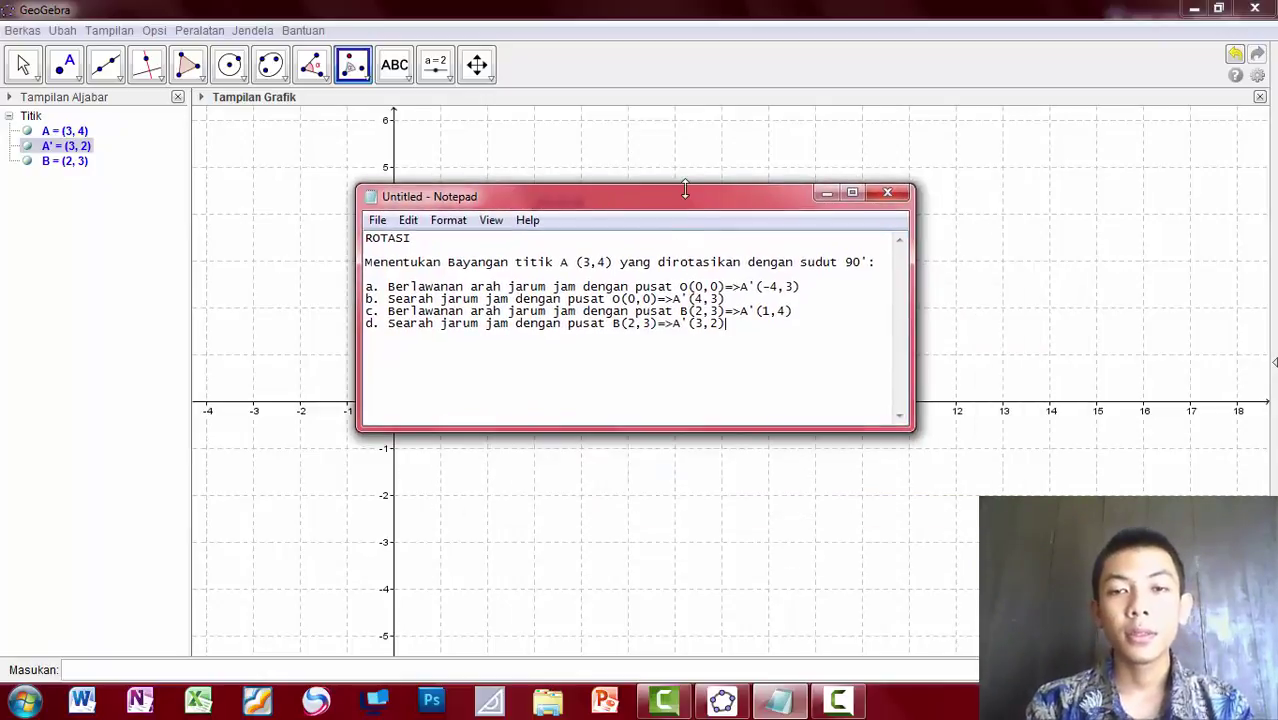
drag(685, 203, 747, 228)
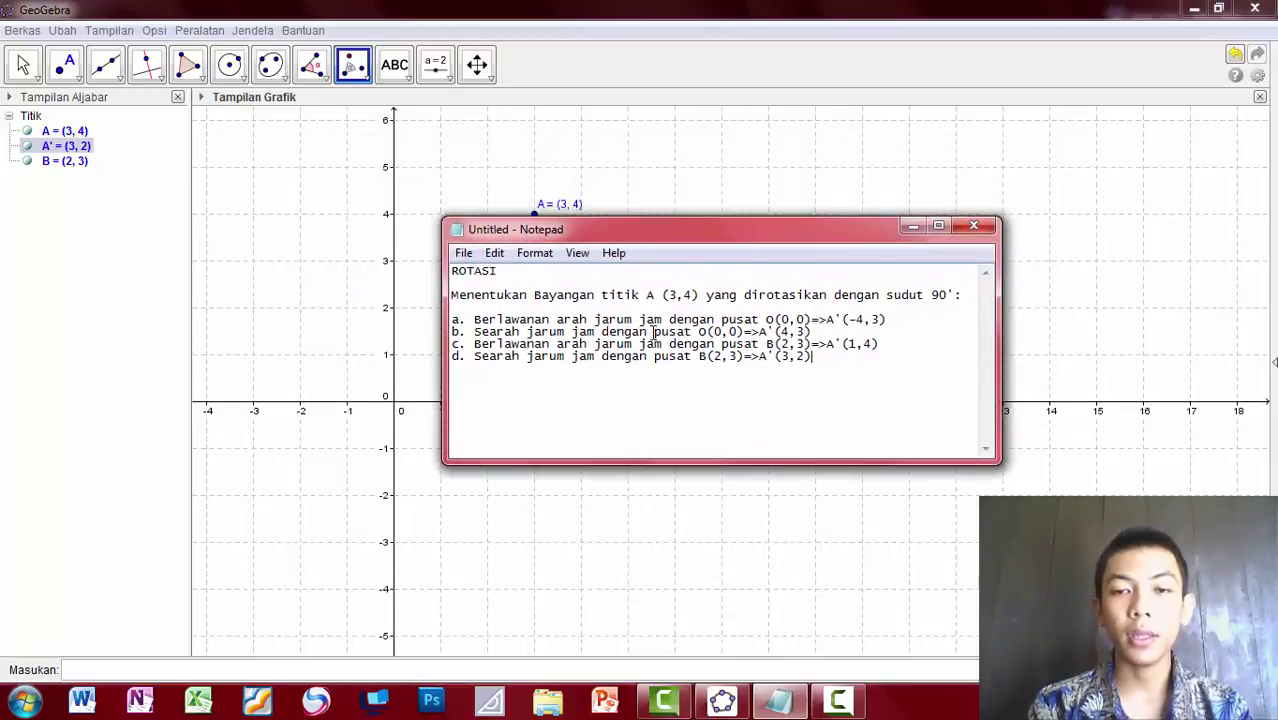
drag(499, 320, 859, 365)
drag(833, 237, 700, 440)
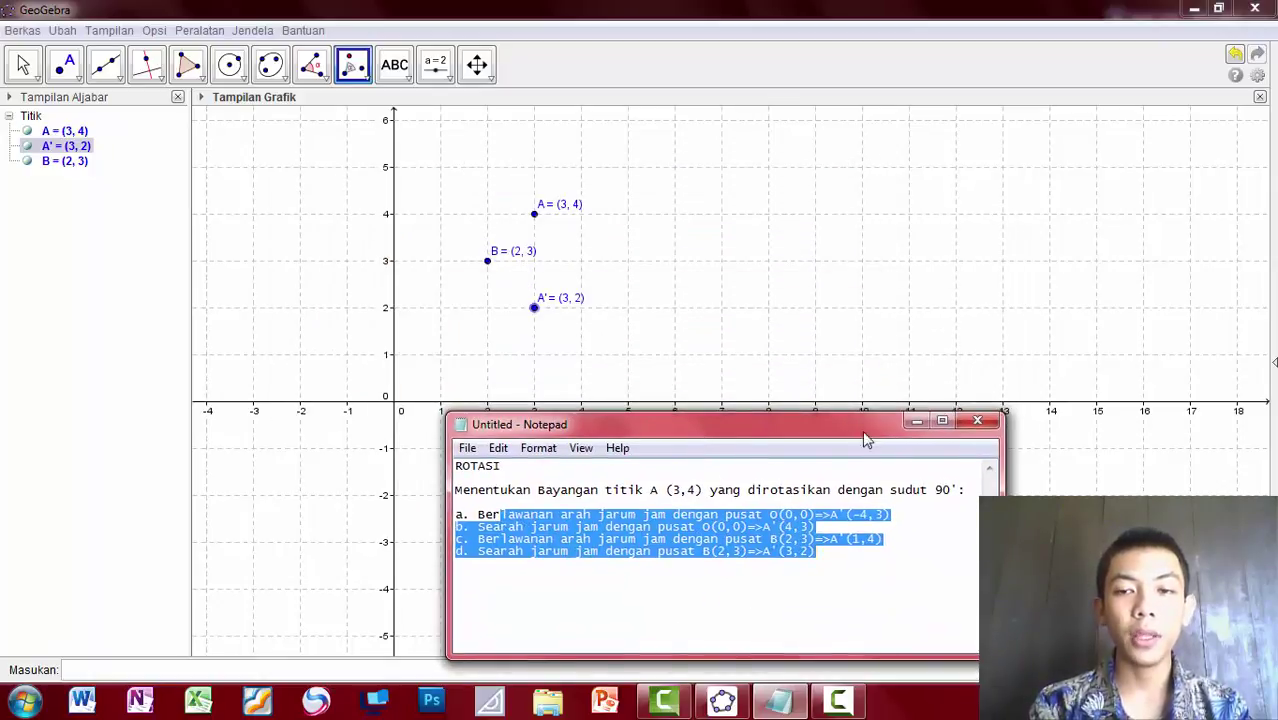
drag(830, 432, 716, 204)
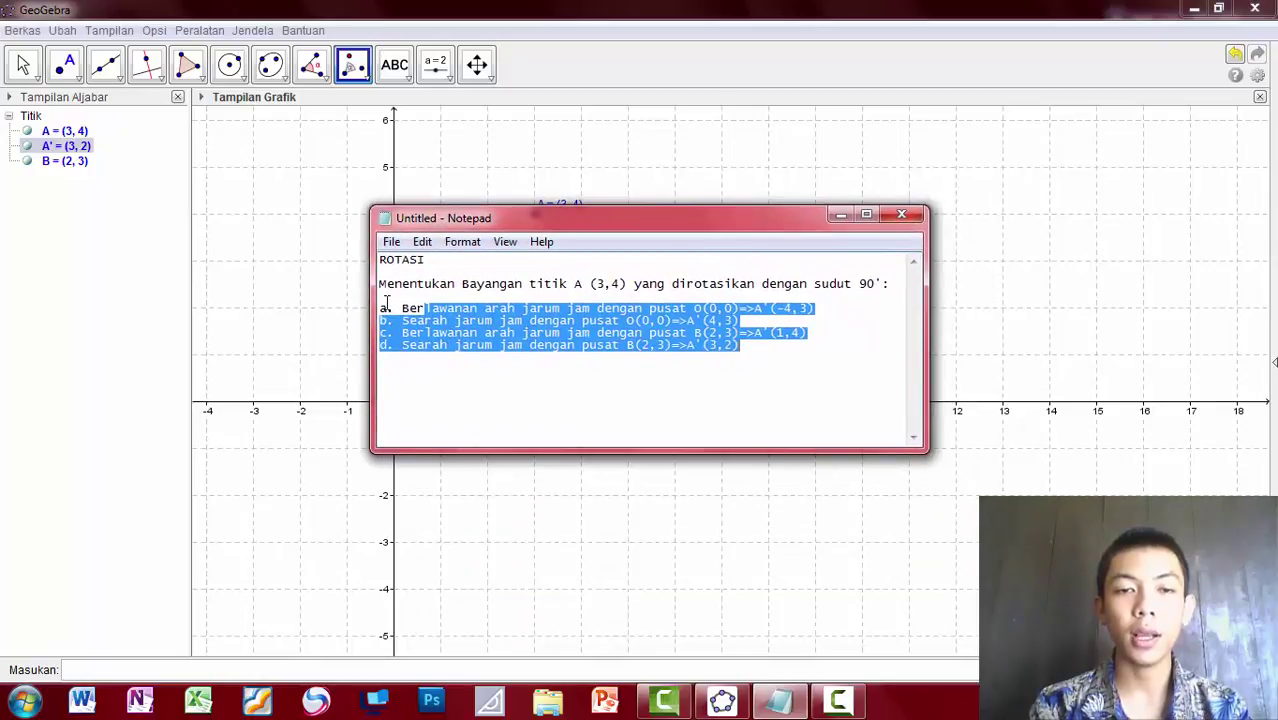
drag(386, 308, 768, 343)
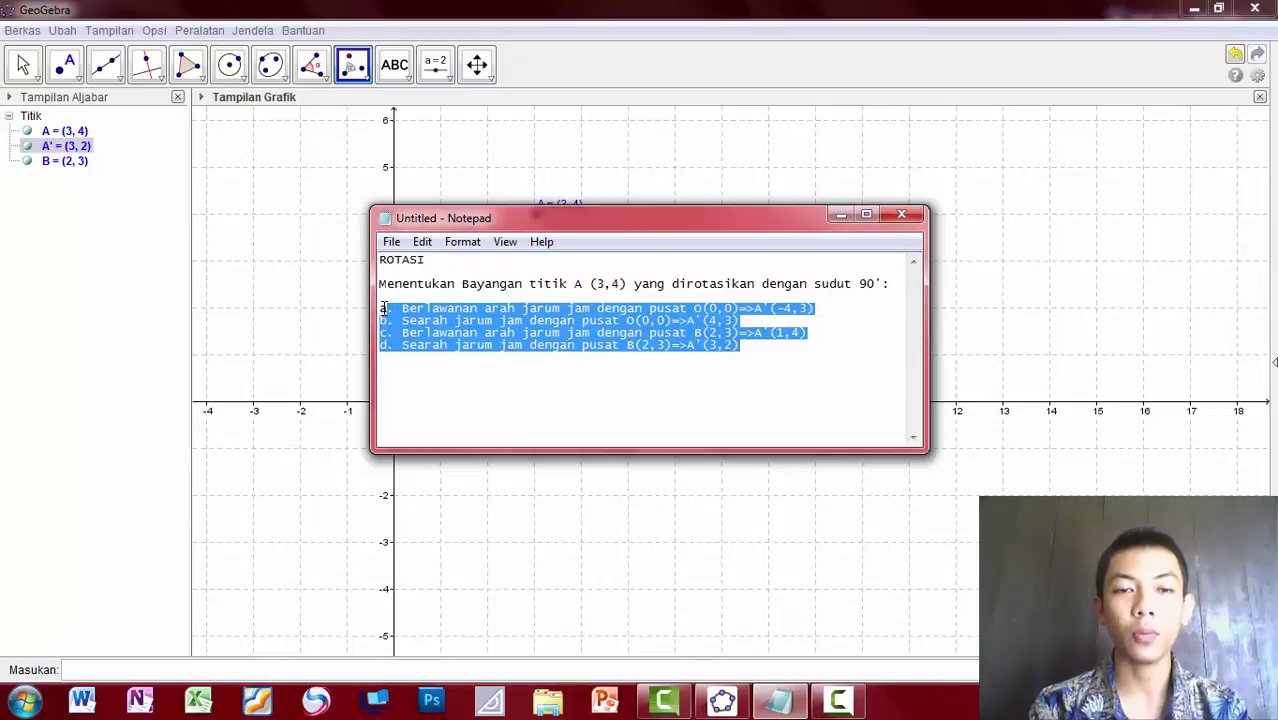
drag(383, 308, 733, 348)
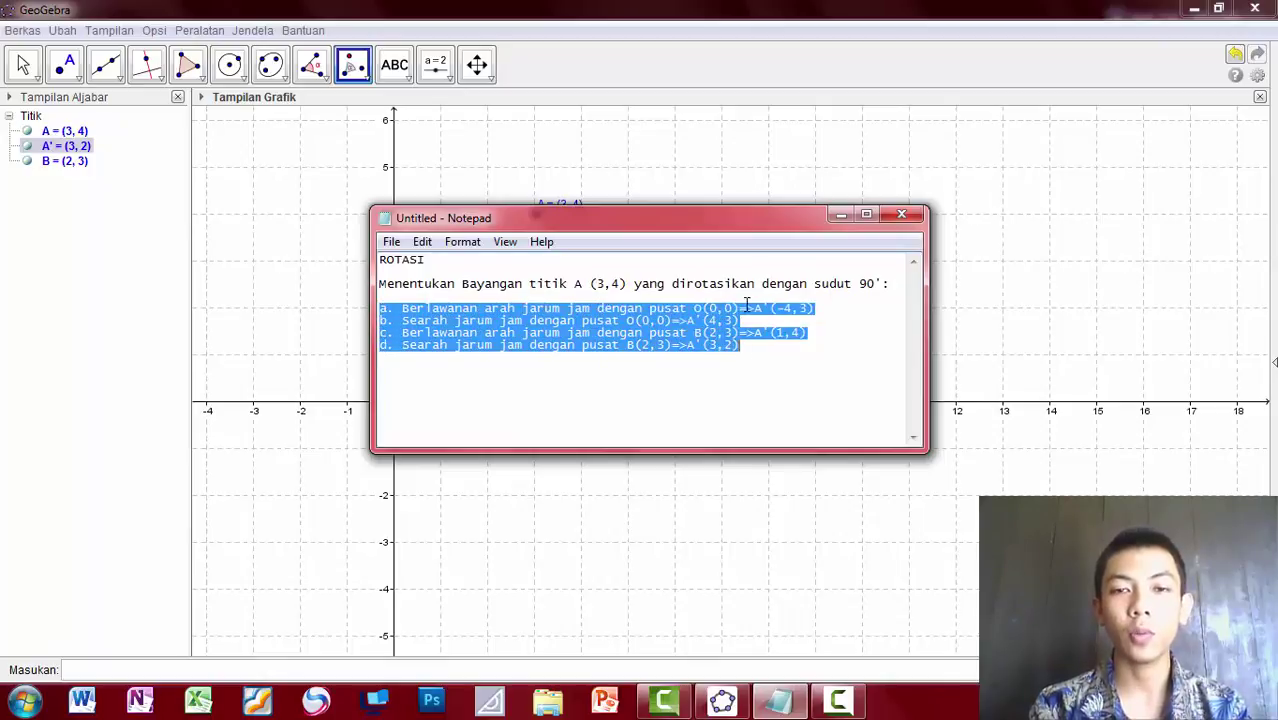
drag(711, 228, 719, 254)
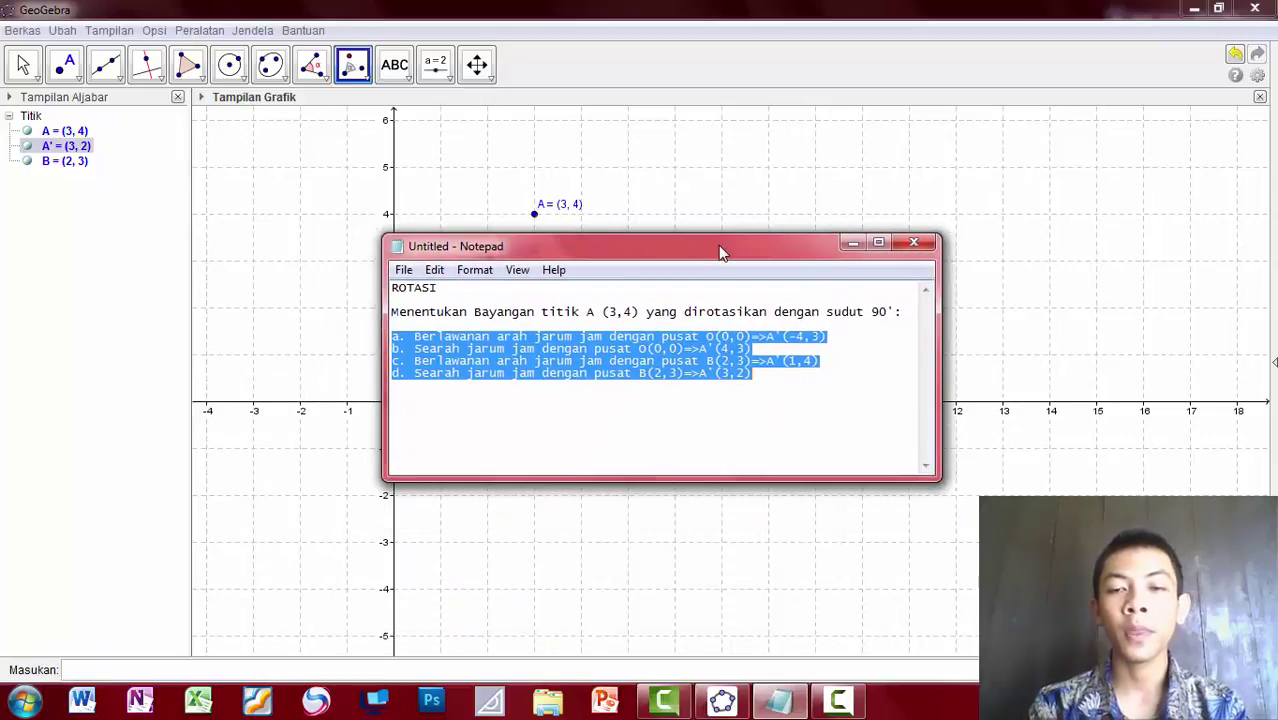